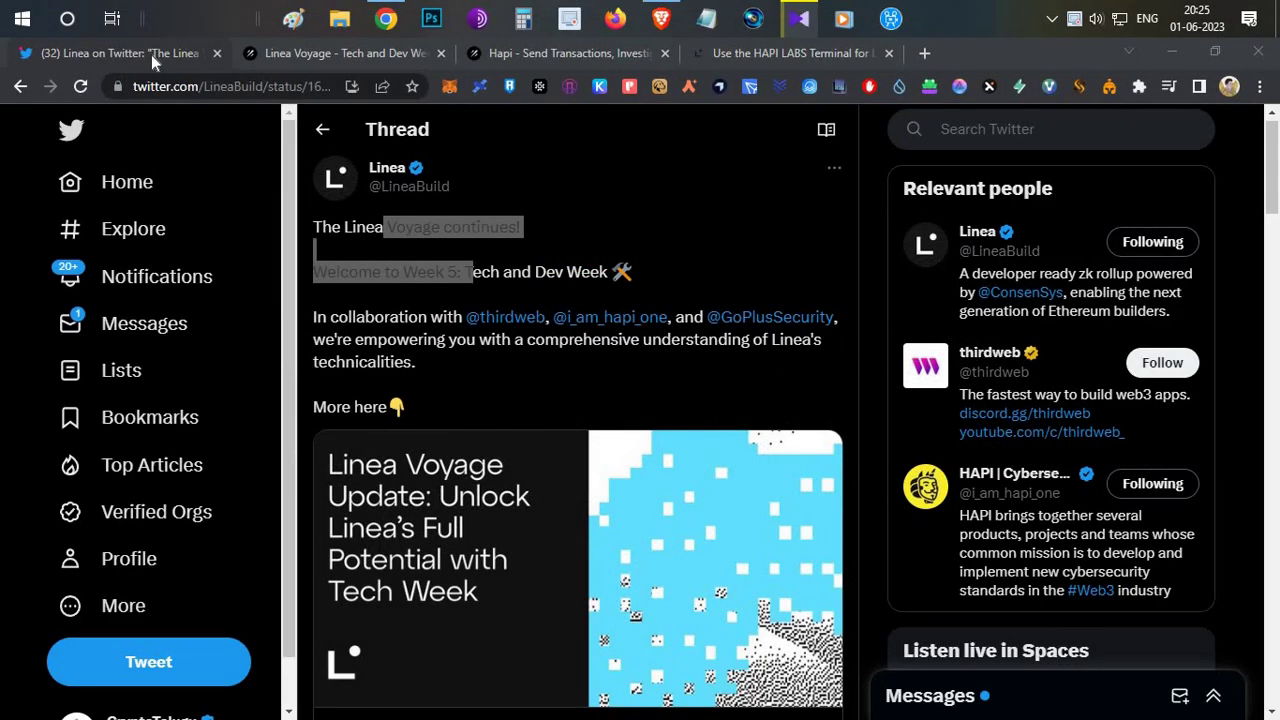
# Leave the Linea thread and bring the CryptoEnglish YouTube Videos page to the front in Brave.
pyautogui.click(151, 60)
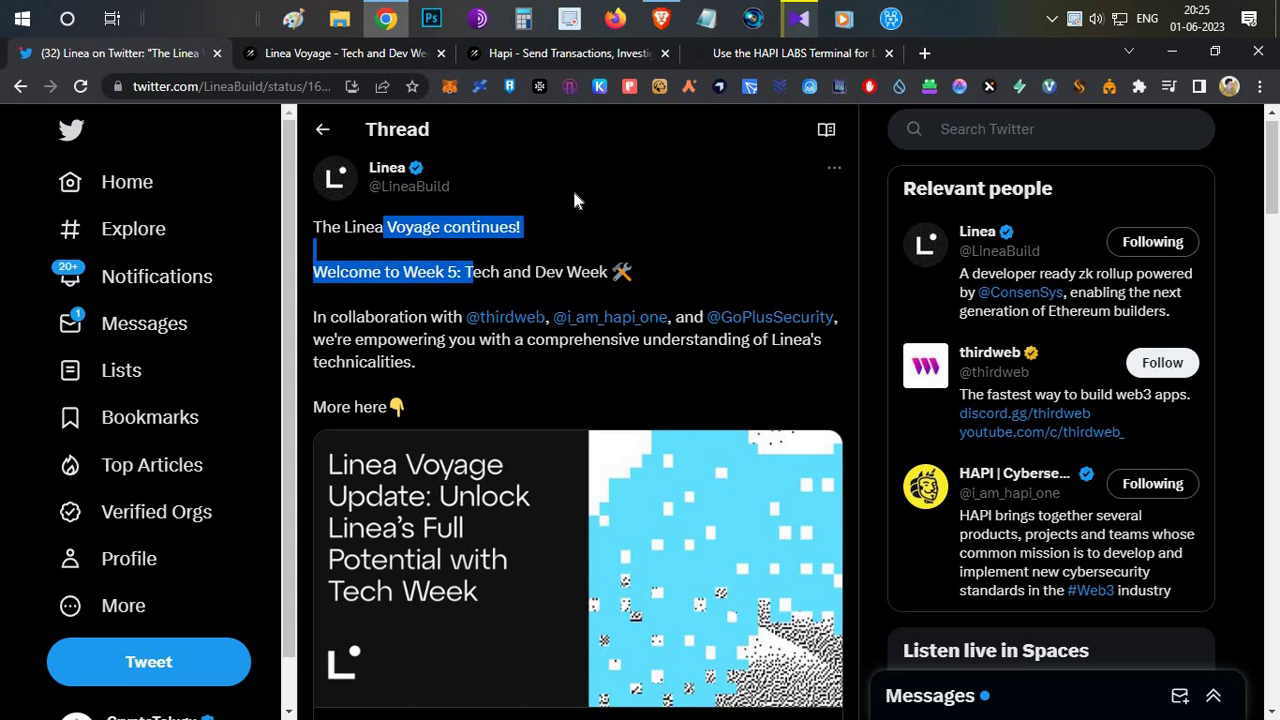
pyautogui.click(660, 18)
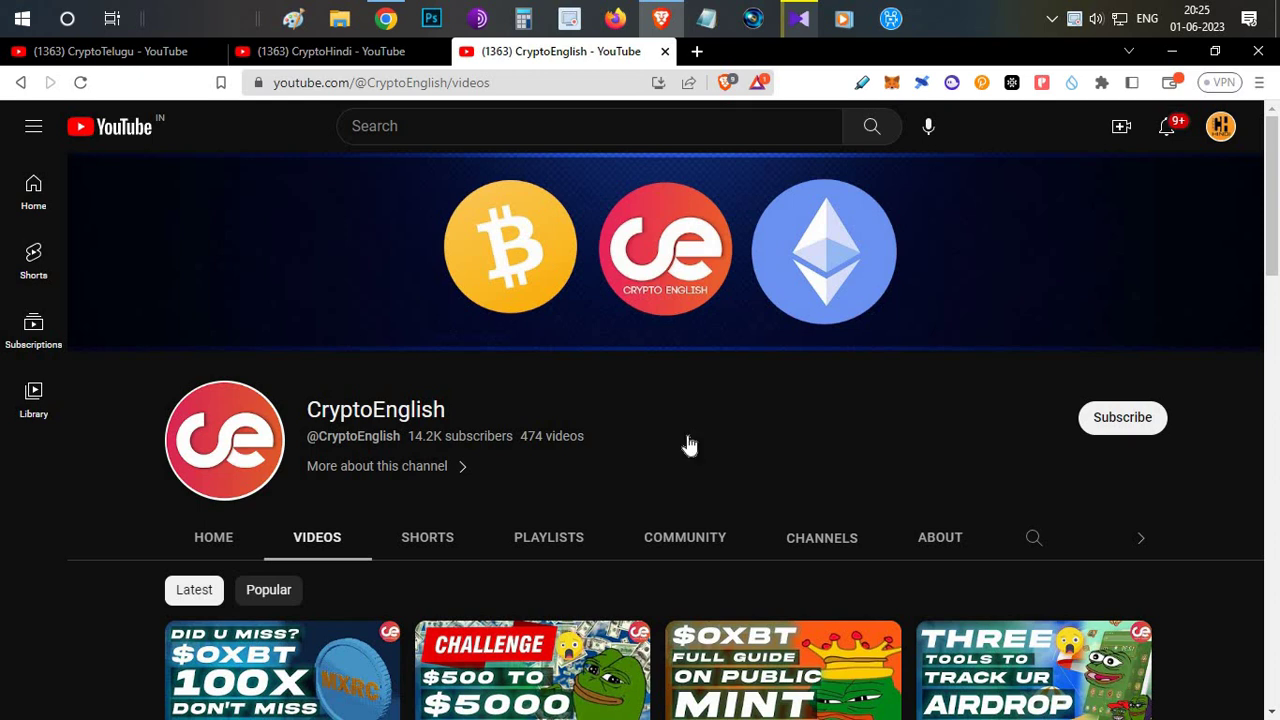
# Scroll up and down through the CryptoEnglish channel's videos page.
pyautogui.scroll(-3, 686, 443)
pyautogui.scroll(1, 686, 470)
pyautogui.scroll(-1, 660, 323)
pyautogui.scroll(2, 668, 331)
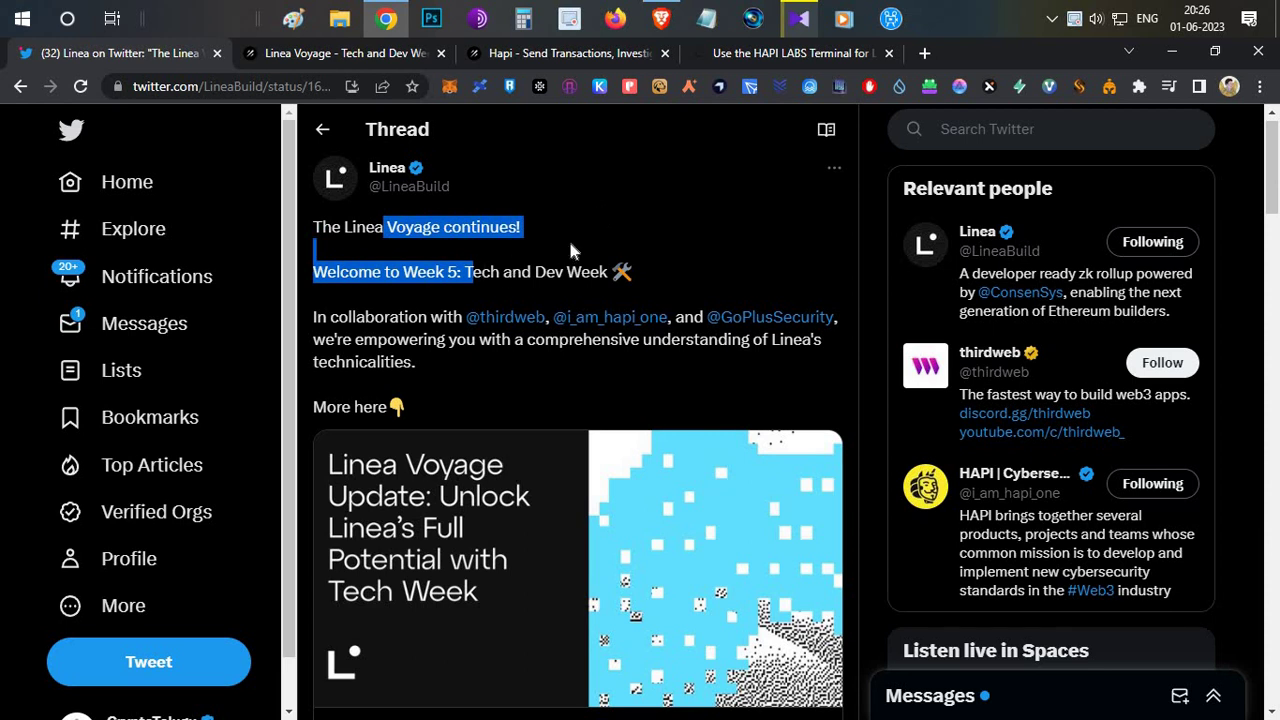
# Check the Galxe Linea Voyage campaign (45 of 65 points claimed), then bring up the recorded walkthrough.
pyautogui.click(382, 60)
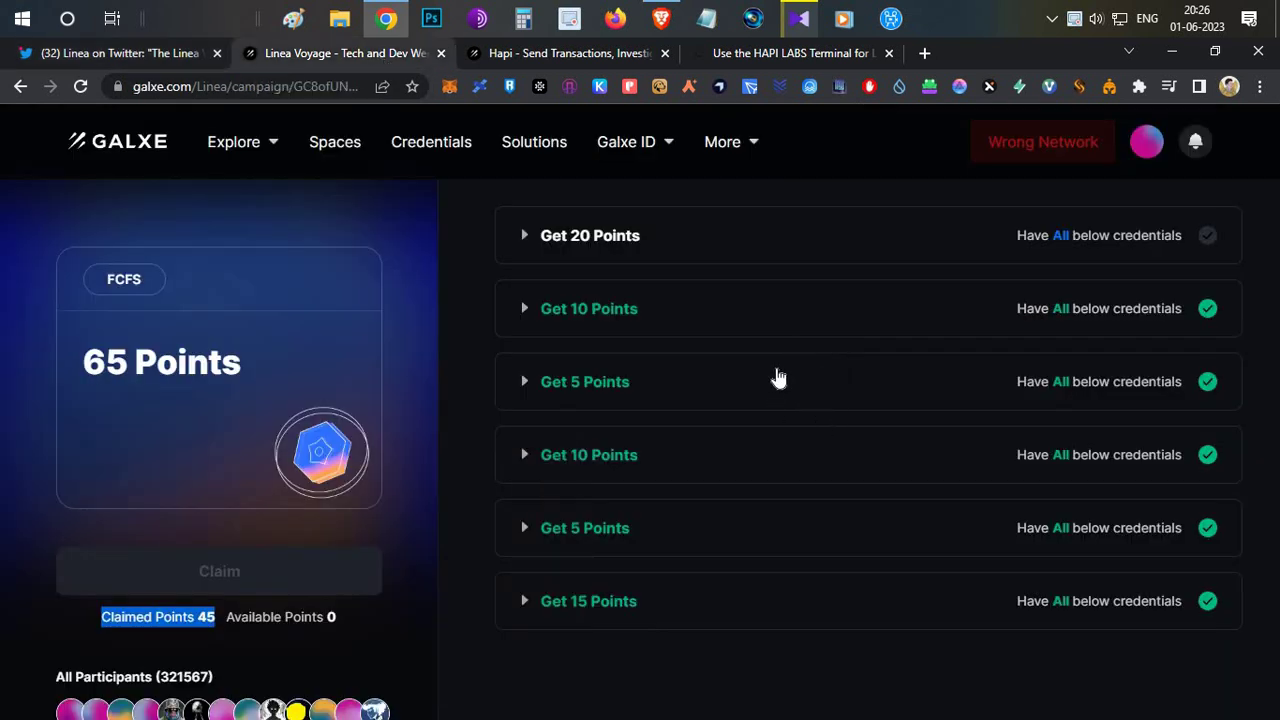
pyautogui.click(801, 19)
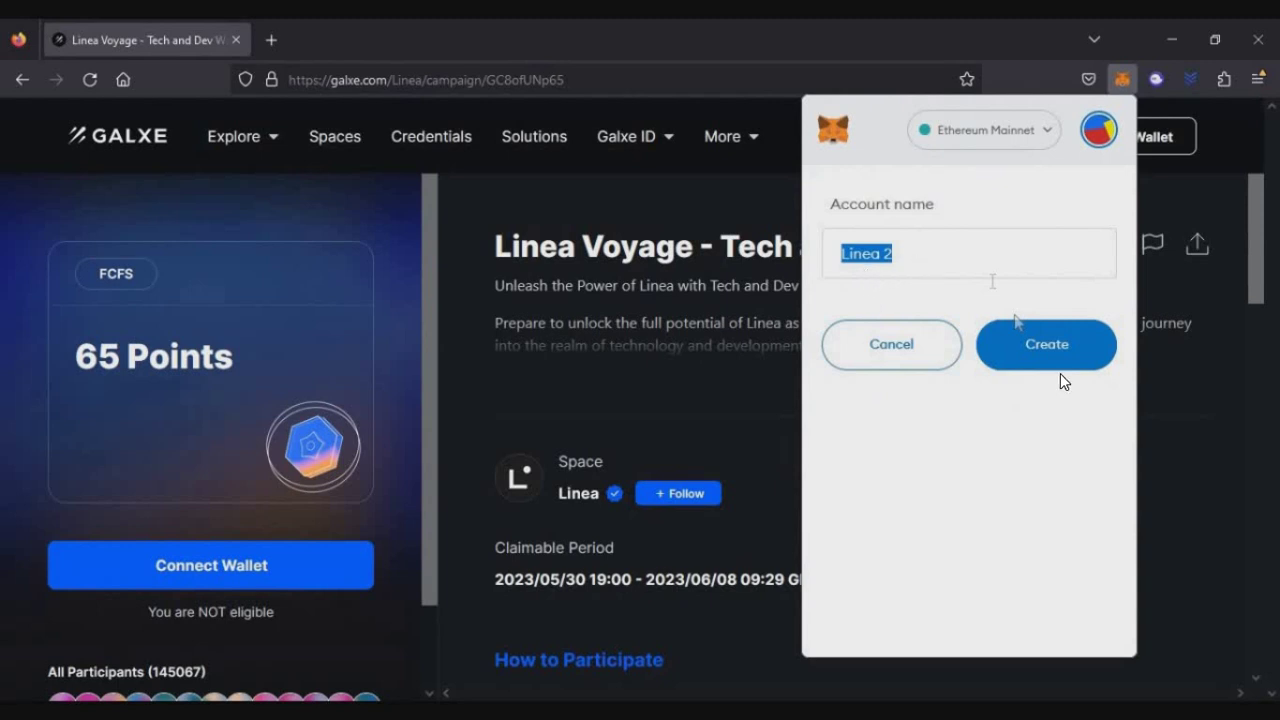
# Paste the Linea 2 address into Notepad labelled 'Linea 2 -' and add a 'Linea 3-' line.
pyautogui.click(990, 208)
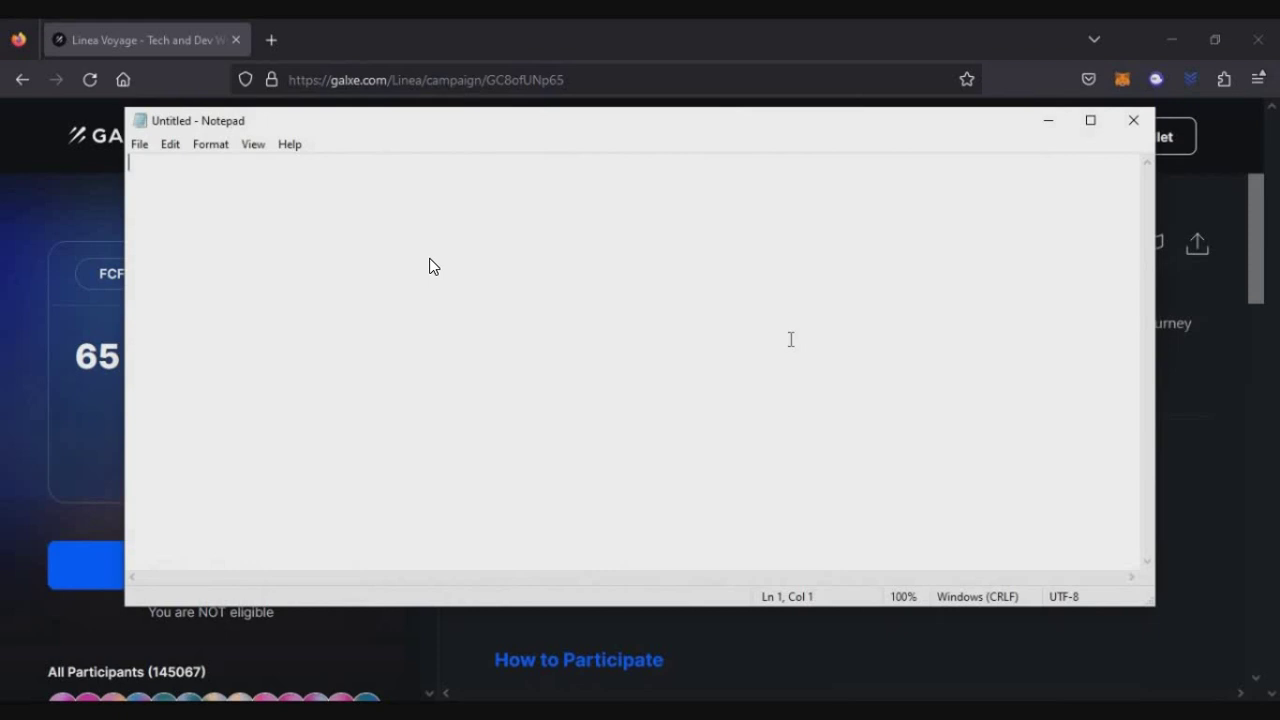
pyautogui.hotkey('ctrl', 'v')
pyautogui.press('Home')
pyautogui.write('Linea 2 -')
pyautogui.press('End')
pyautogui.press('Return')
pyautogui.write('Linea 3-')
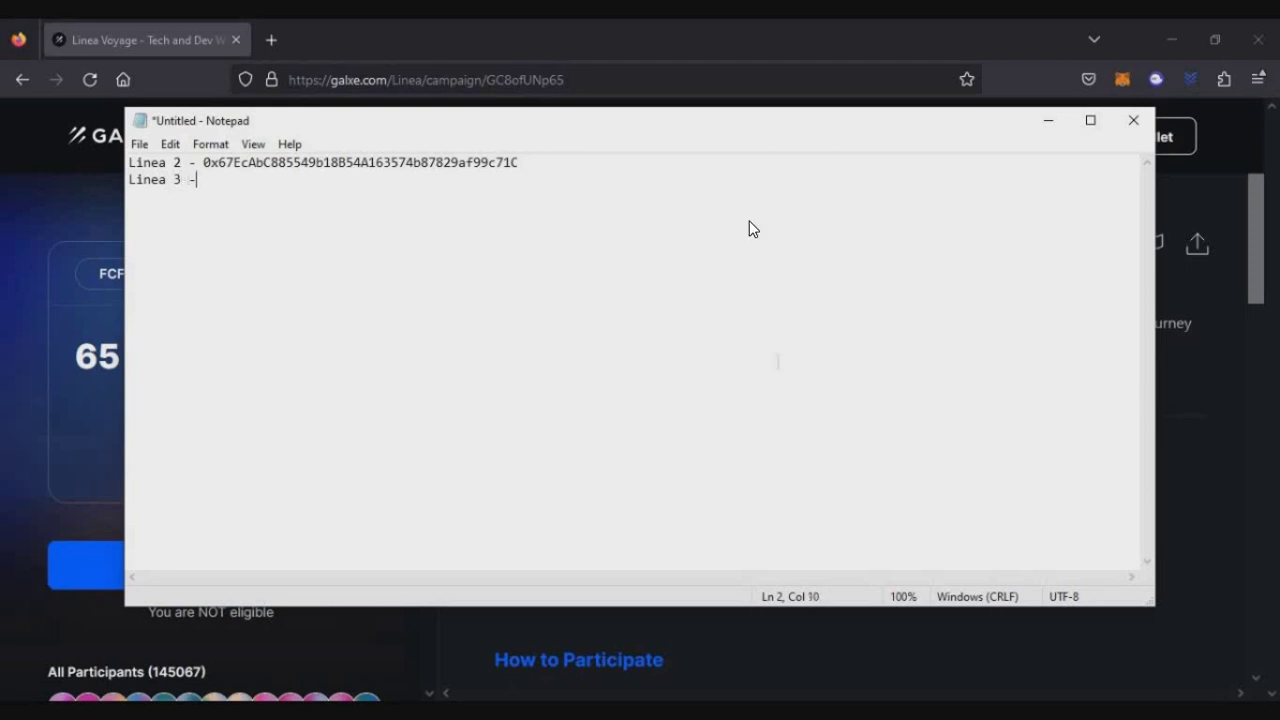
# Create a MetaMask account named Linea 3 and paste its address after its Notepad label.
pyautogui.click(1122, 79)
pyautogui.click(1100, 140)
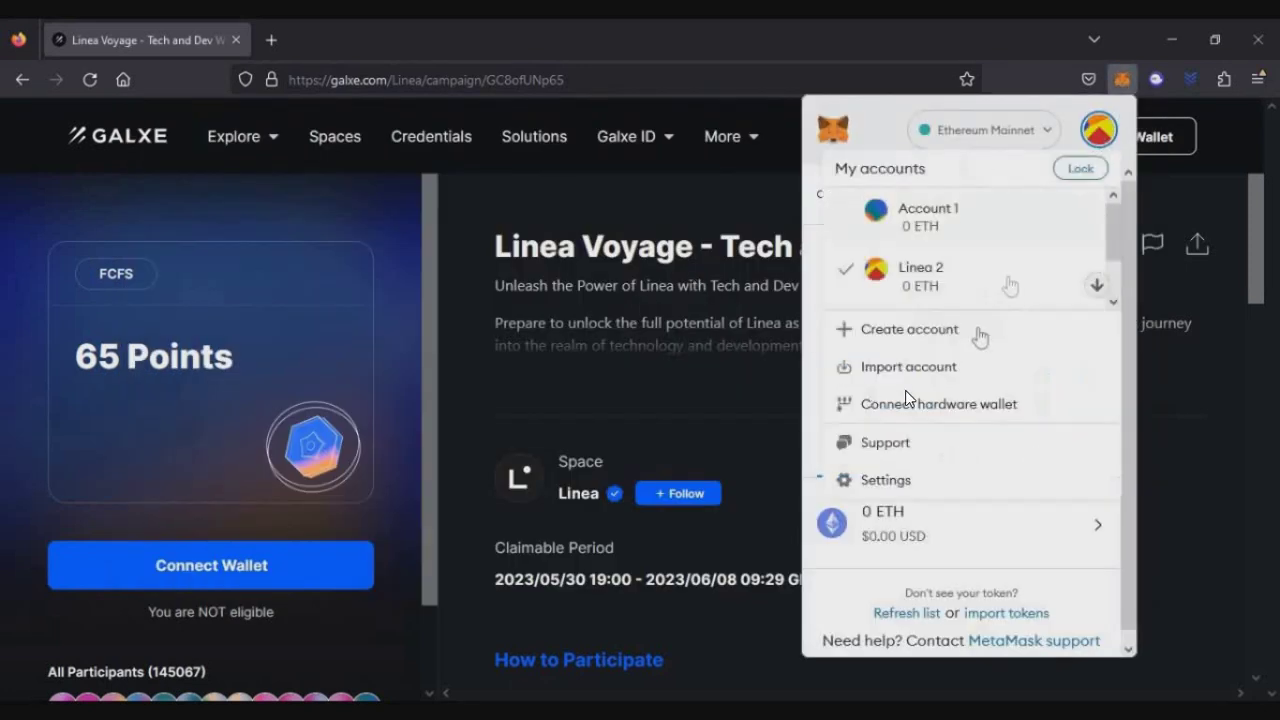
pyautogui.click(930, 330)
pyautogui.write('Linea 3')
pyautogui.click(1050, 355)
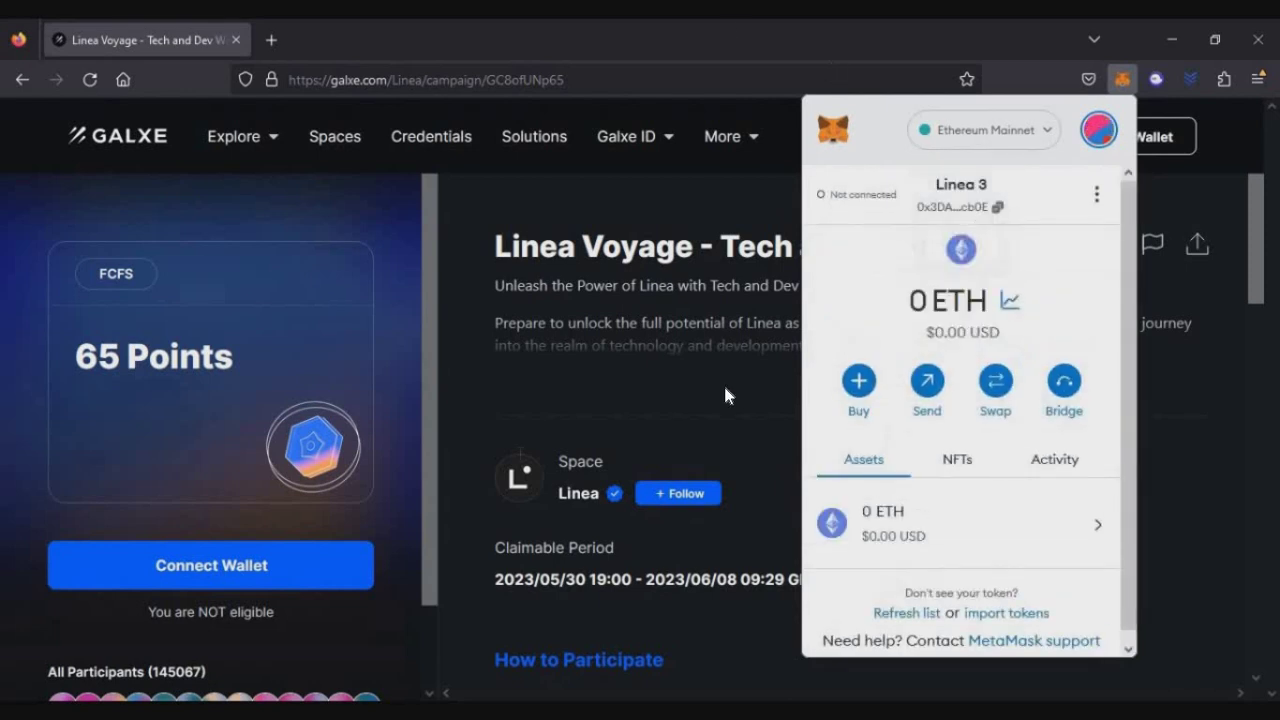
pyautogui.hotkey('alt', 'Tab')
pyautogui.hotkey('ctrl', 'v')
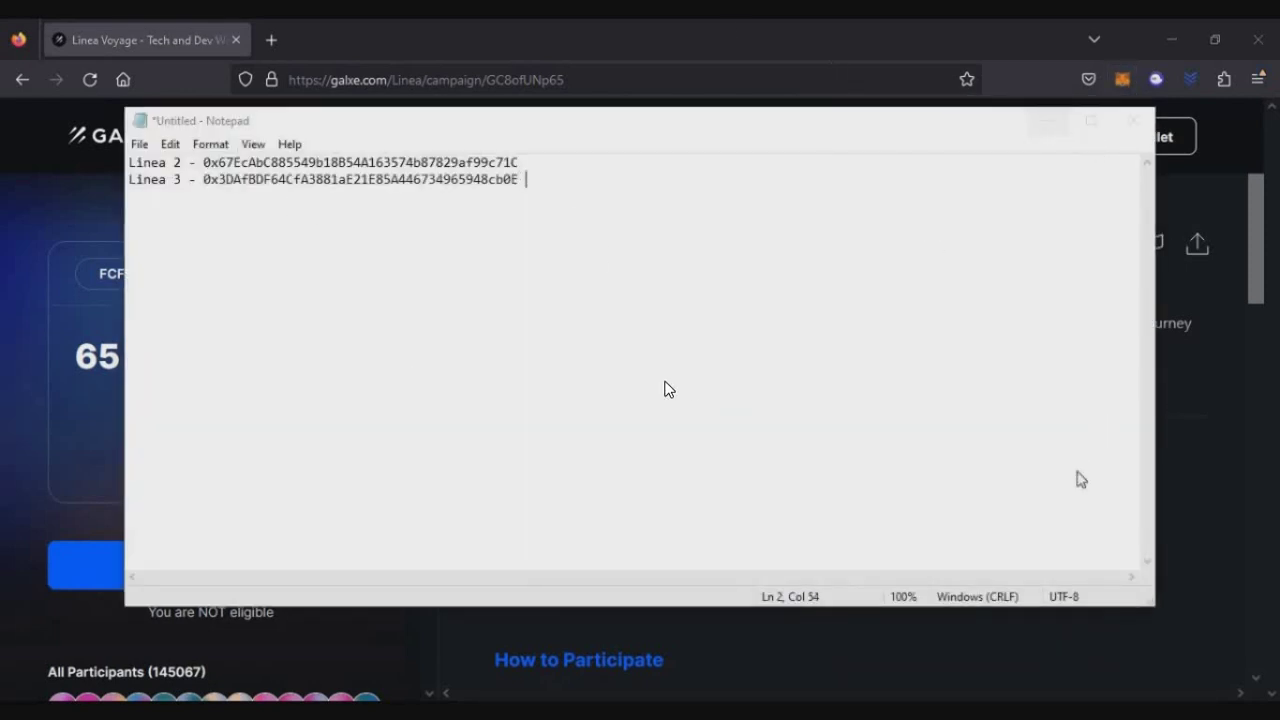
pyautogui.hotkey('alt', 'Tab')
# Switch the MetaMask wallet to the IDOLS account.
pyautogui.click(1122, 79)
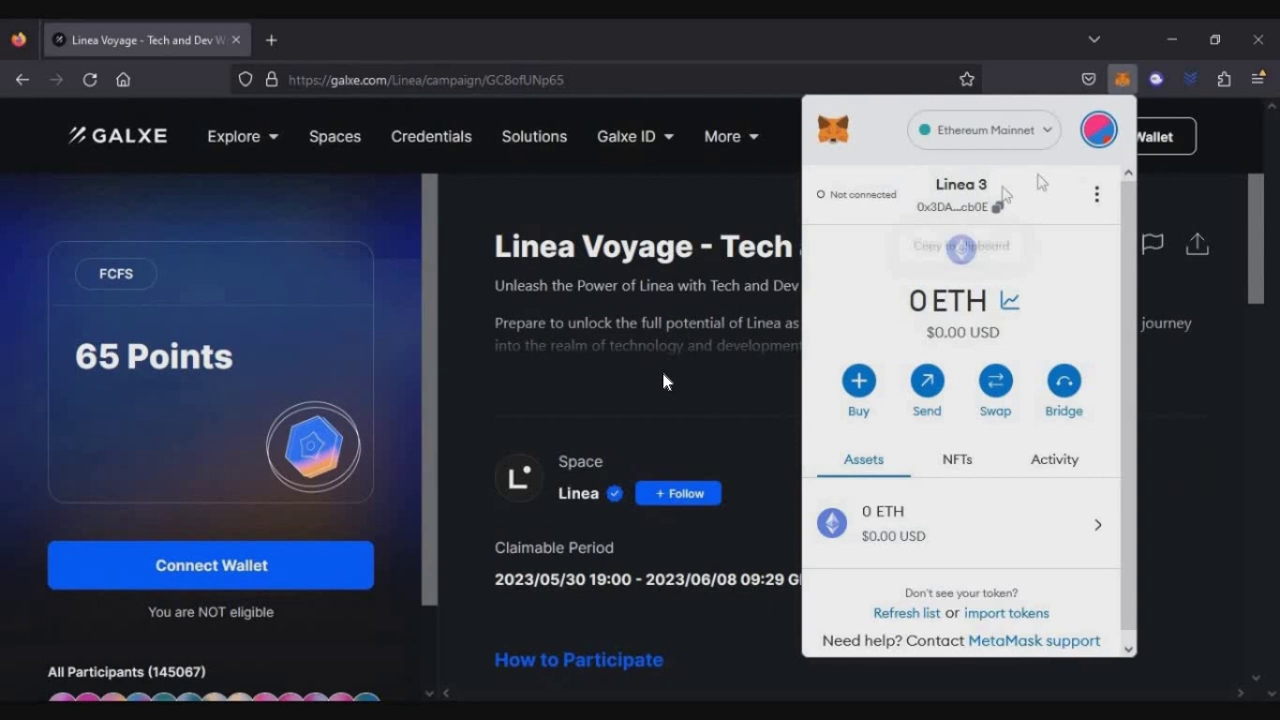
pyautogui.click(1098, 129)
pyautogui.scroll(-3, 960, 260)
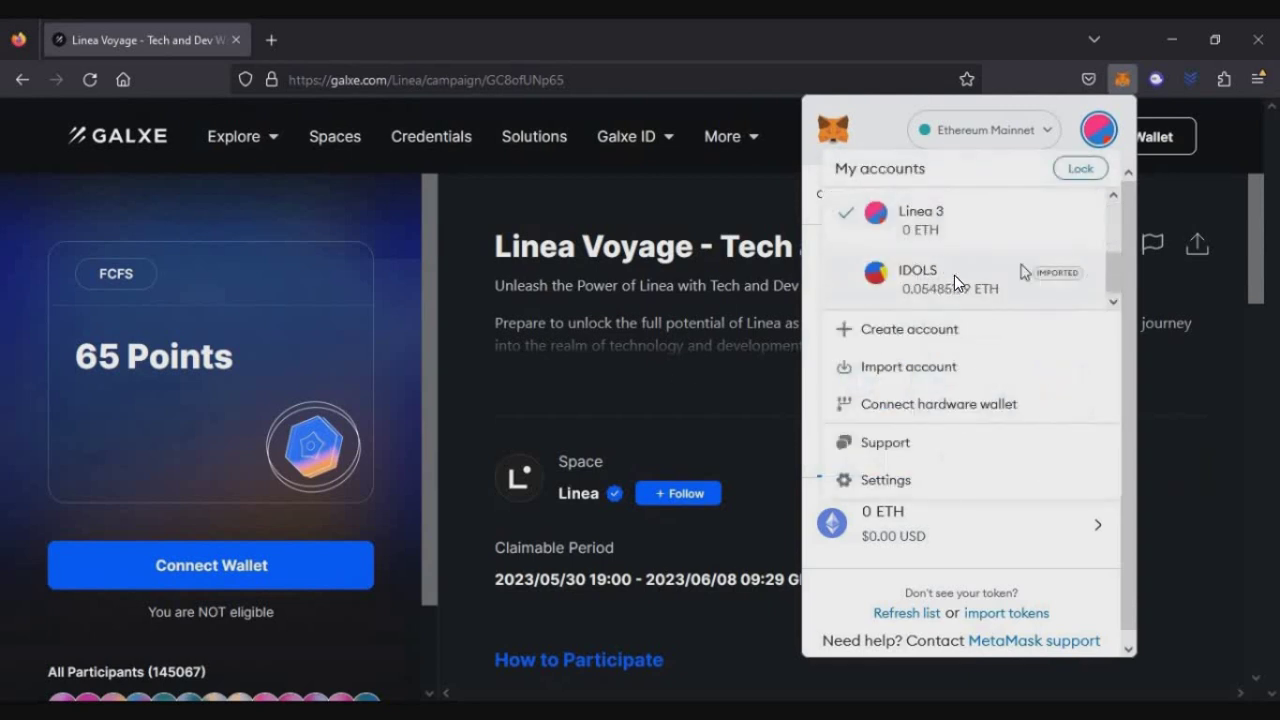
pyautogui.click(962, 287)
pyautogui.tripleClick(944, 308)
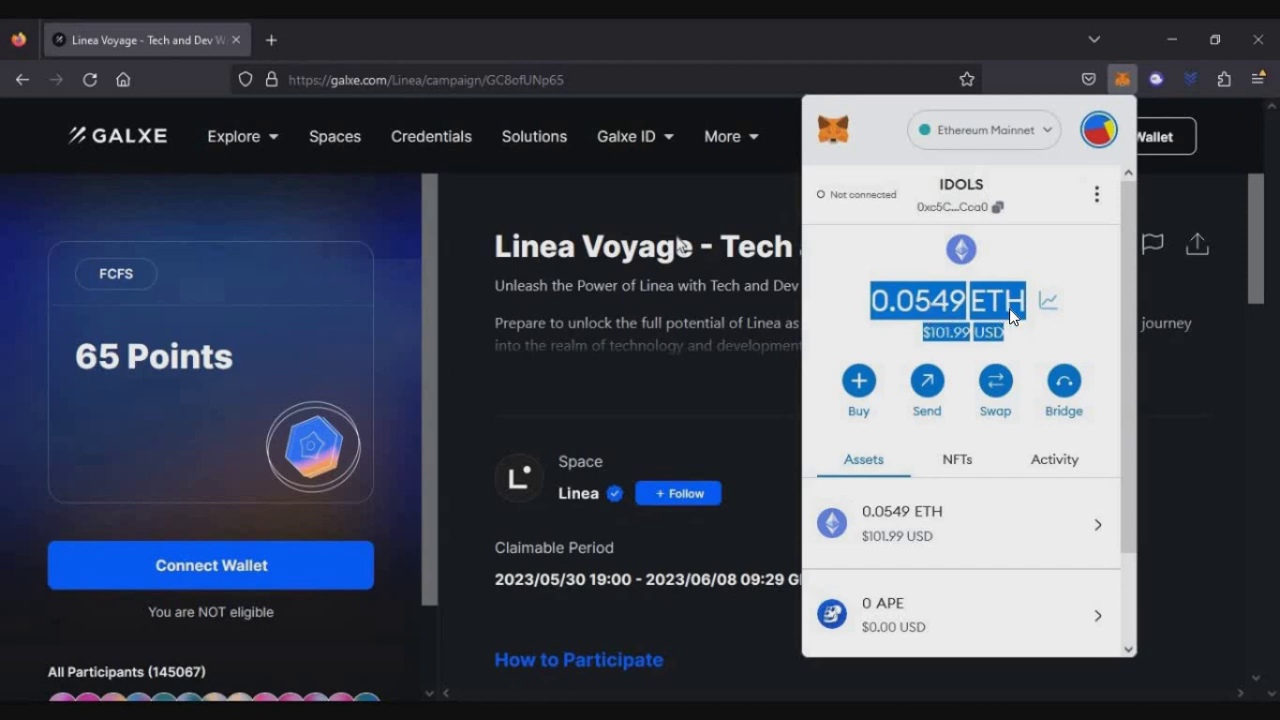
pyautogui.click(633, 384)
# Send 0.0001 LineaETH from MetaMask to the HAPI wallet address copied from the tutorial.
pyautogui.hotkey('alt', 'Tab')
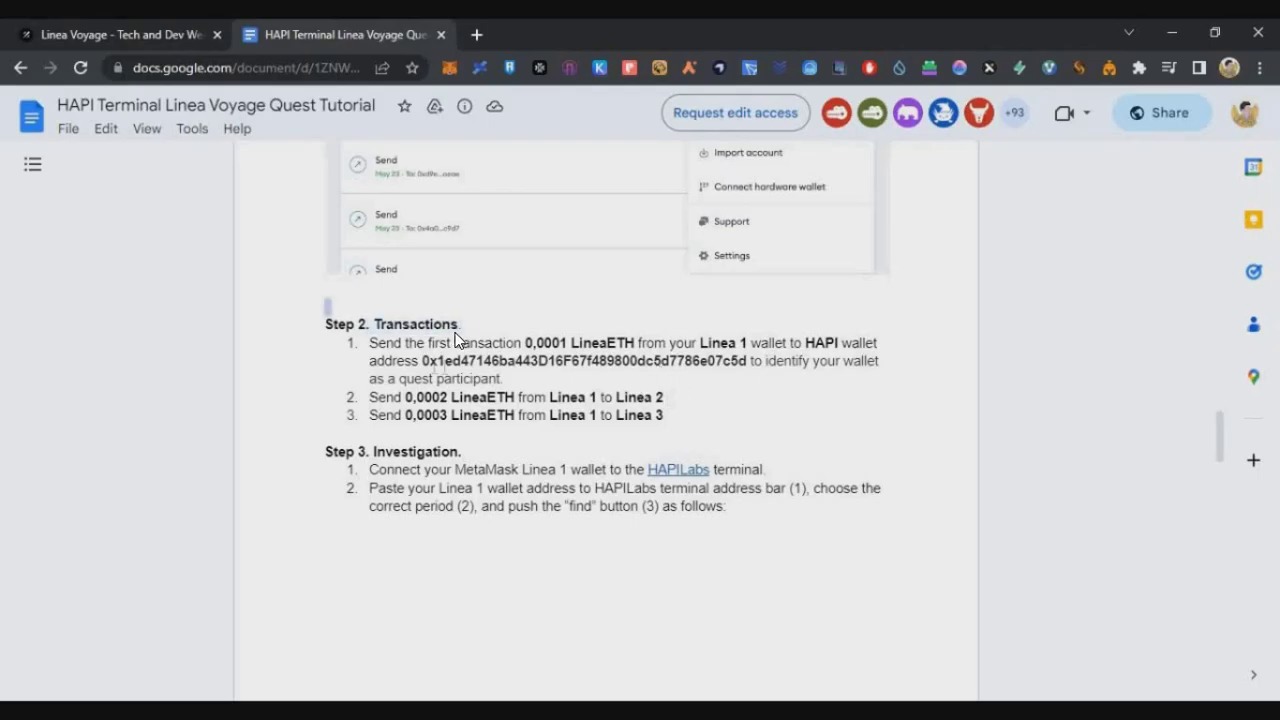
pyautogui.moveTo(422, 360); pyautogui.dragTo(749, 369)
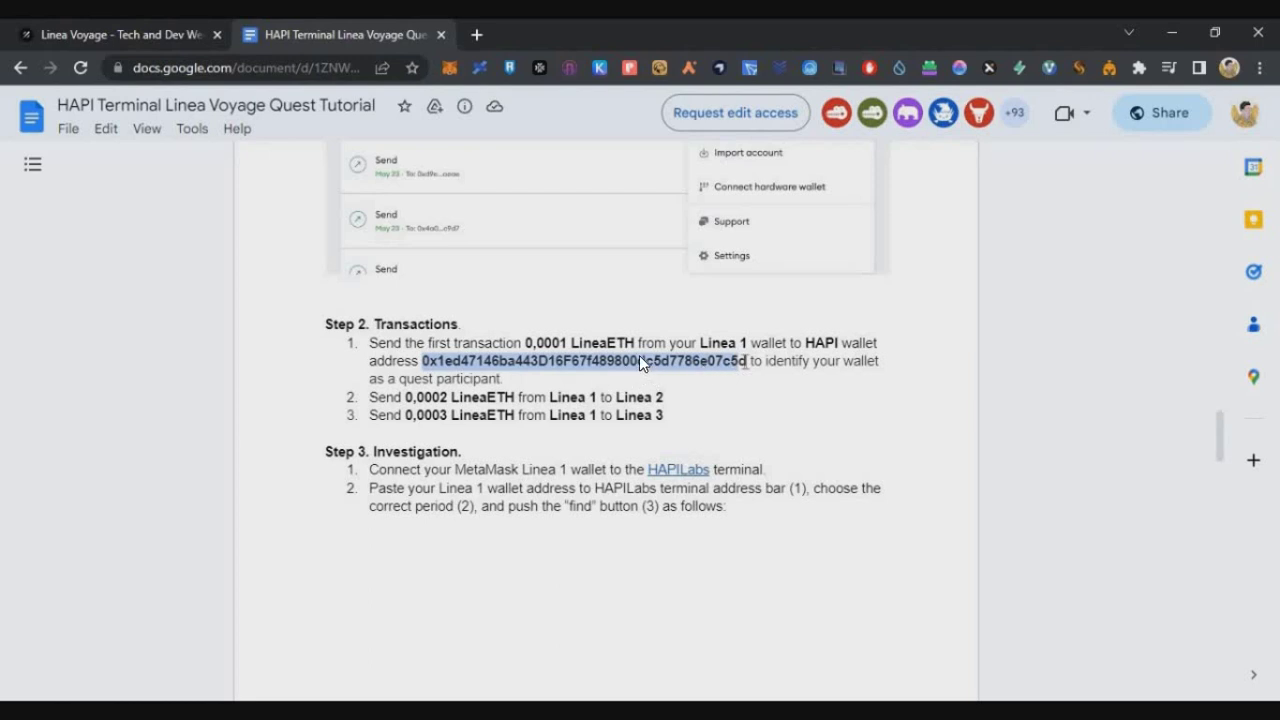
pyautogui.rightClick(740, 362)
pyautogui.click(788, 381)
pyautogui.click(449, 67)
pyautogui.click(260, 343)
pyautogui.hotkey('ctrl', 'v')
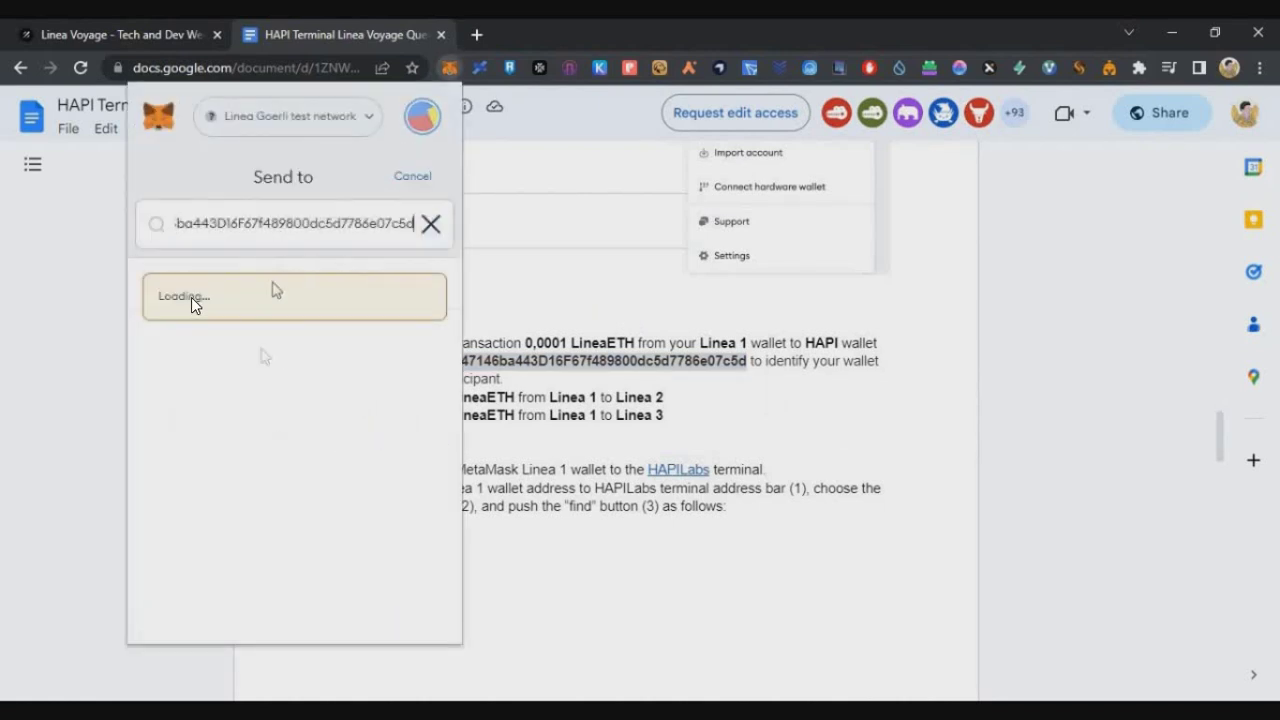
pyautogui.write('0.0001')
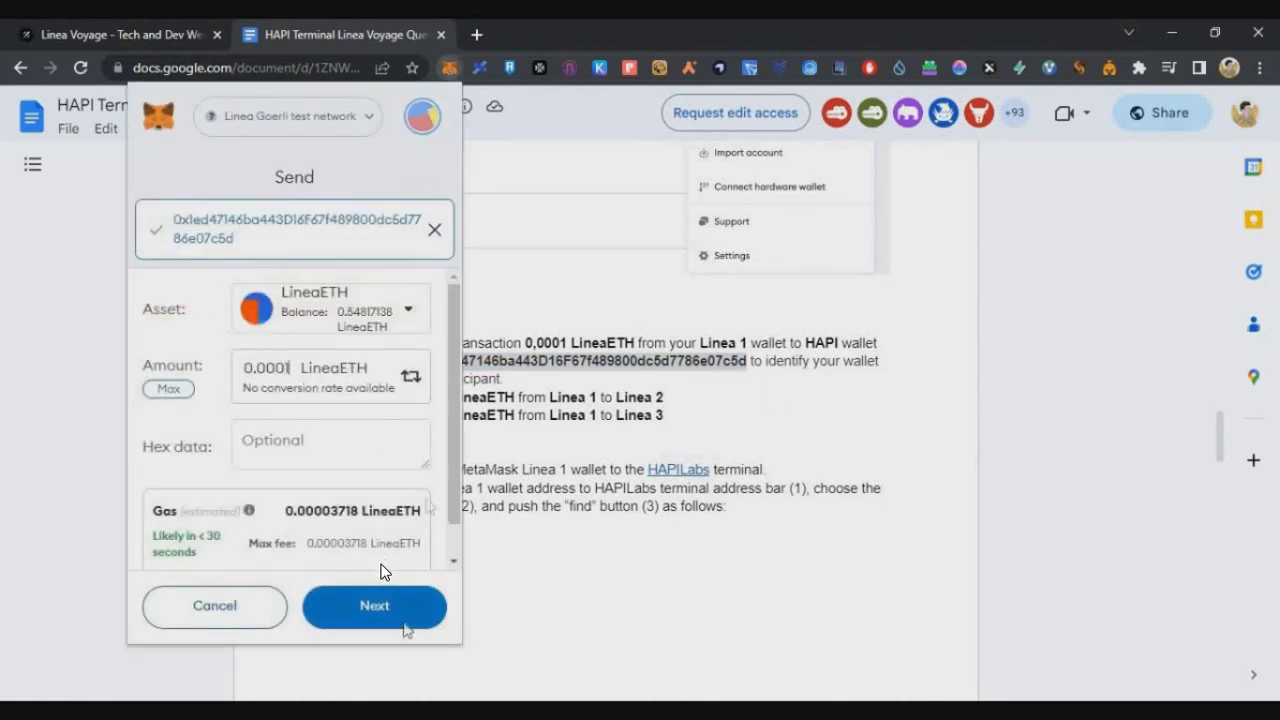
pyautogui.click(405, 627)
pyautogui.click(375, 606)
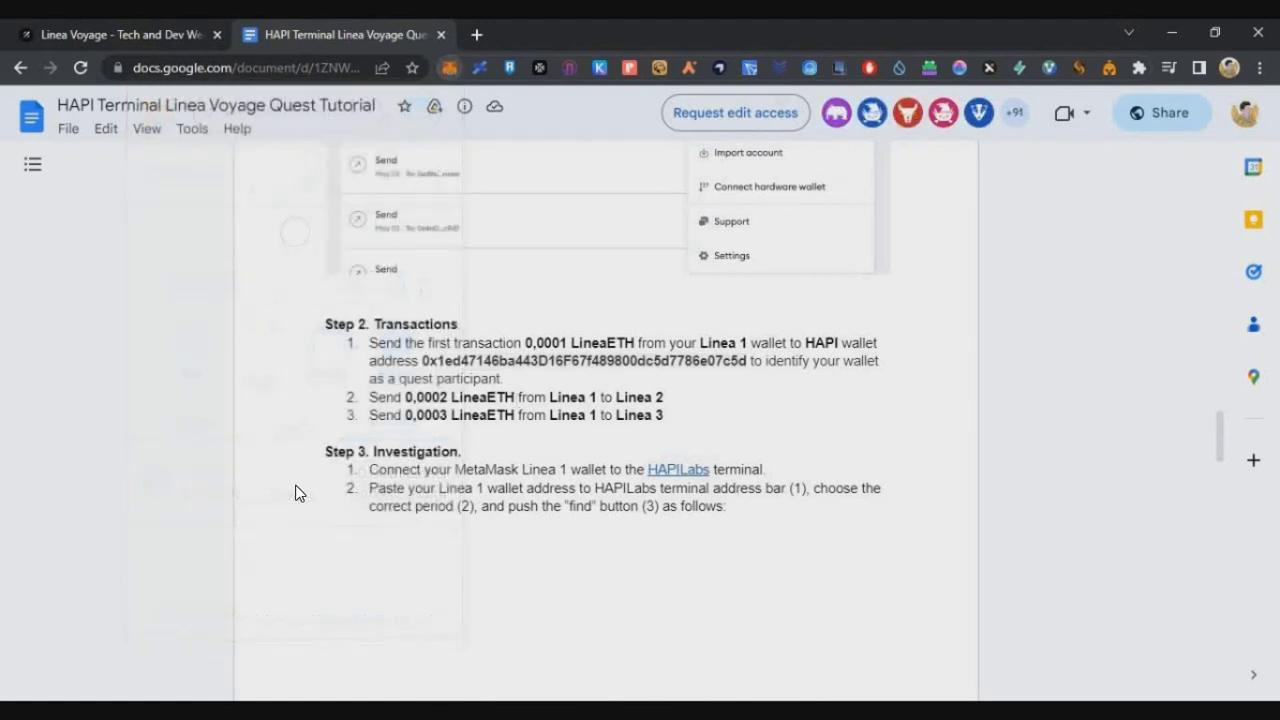
pyautogui.hotkey('alt', 'Tab')
# Send 0.0002 LineaETH to the Linea 2 address using the aggressive gas fee.
pyautogui.doubleClick(237, 165)
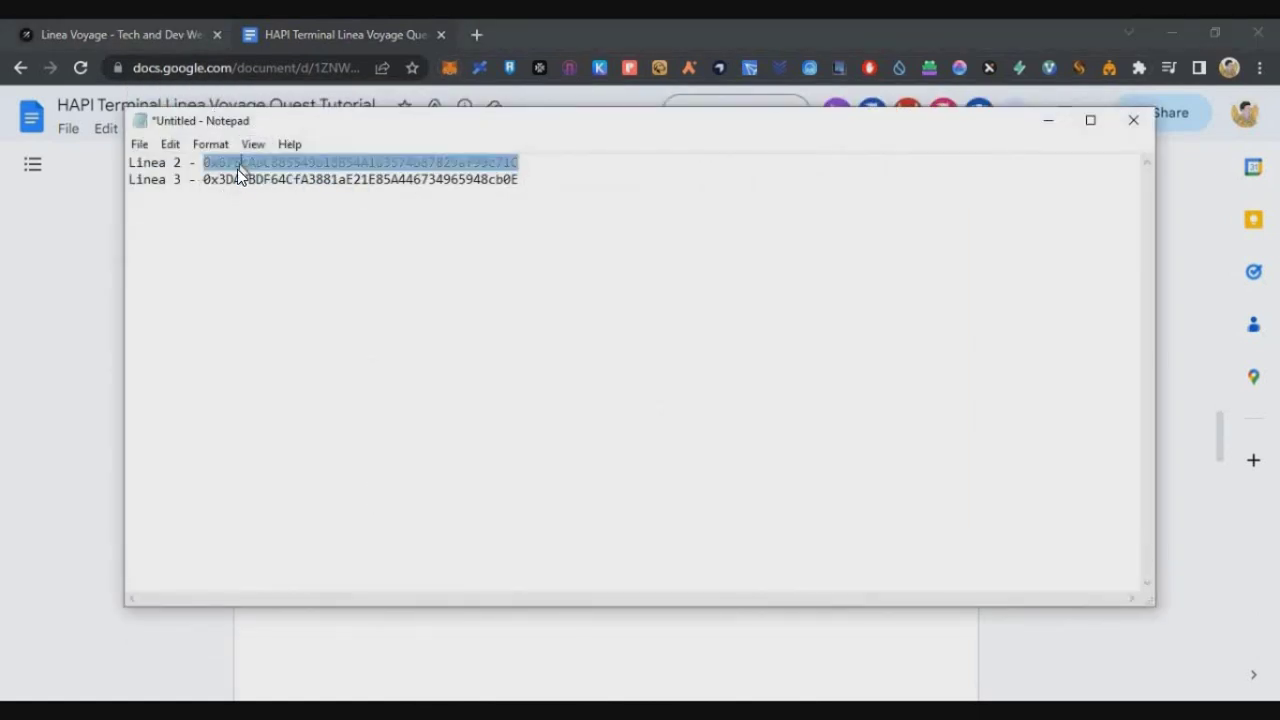
pyautogui.rightClick(237, 169)
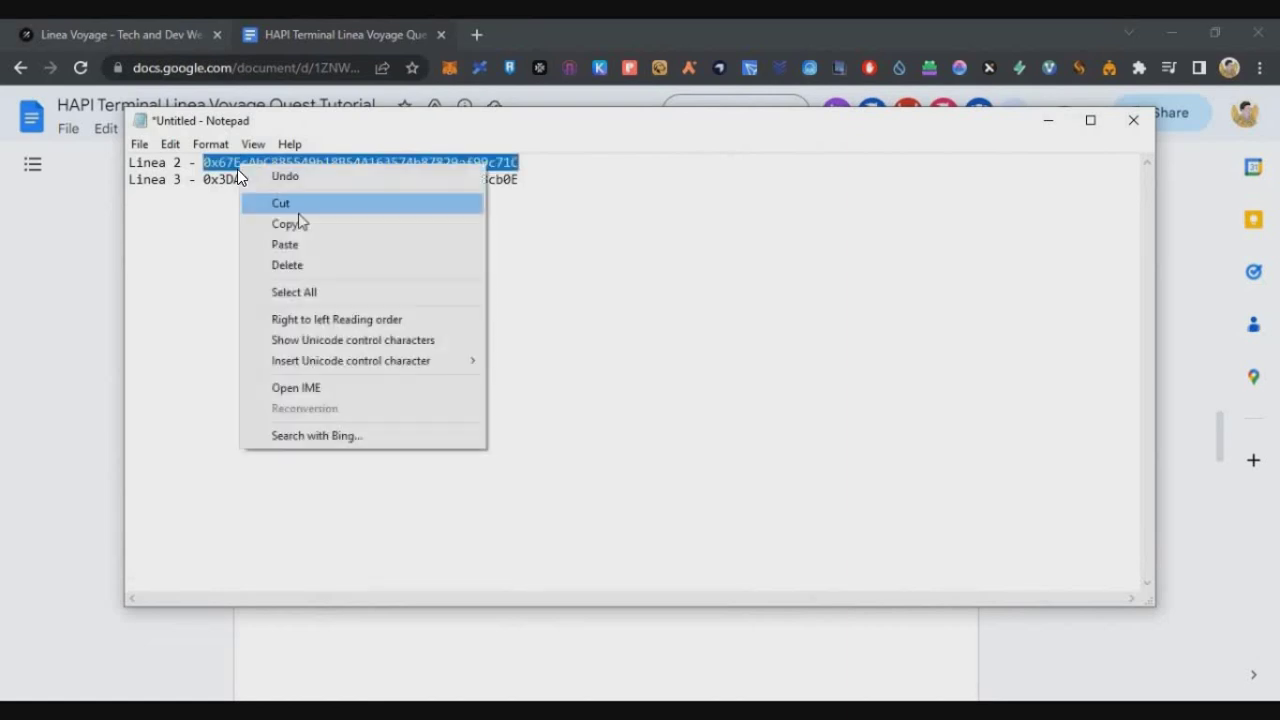
pyautogui.click(290, 224)
pyautogui.click(462, 100)
pyautogui.click(449, 67)
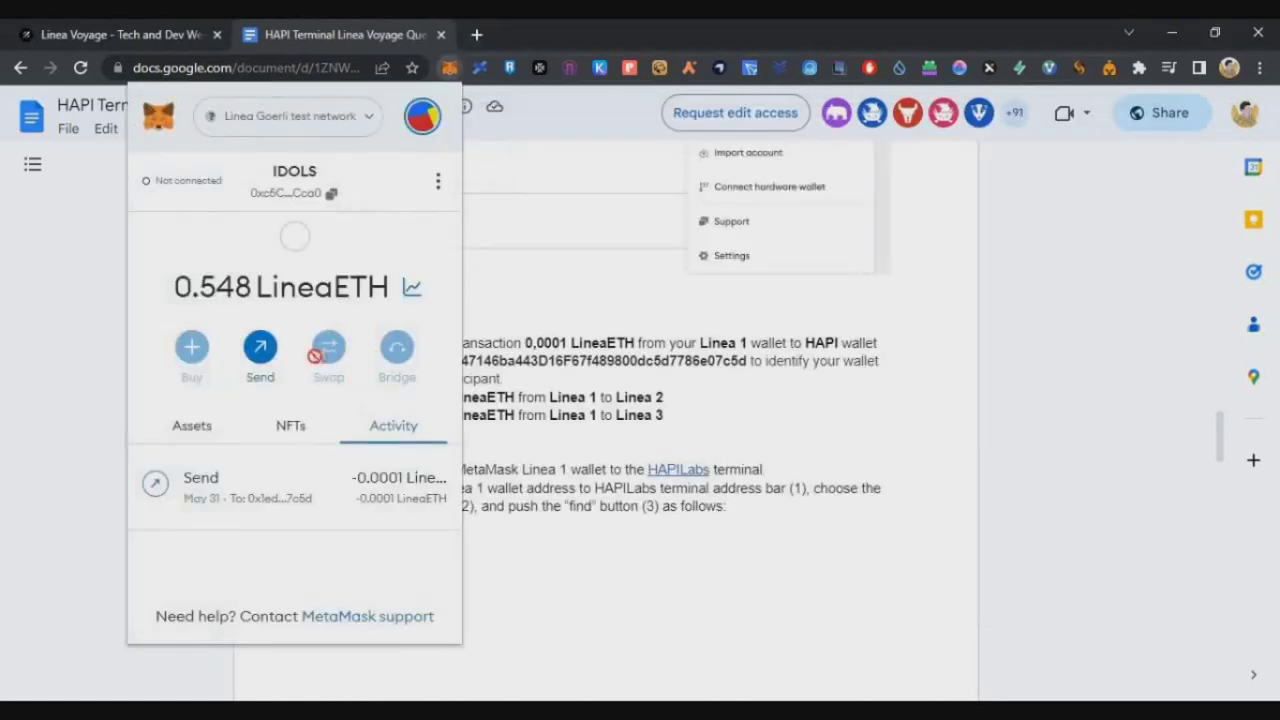
pyautogui.click(257, 357)
pyautogui.hotkey('ctrl', 'v')
pyautogui.click(272, 388)
pyautogui.write('.0001')
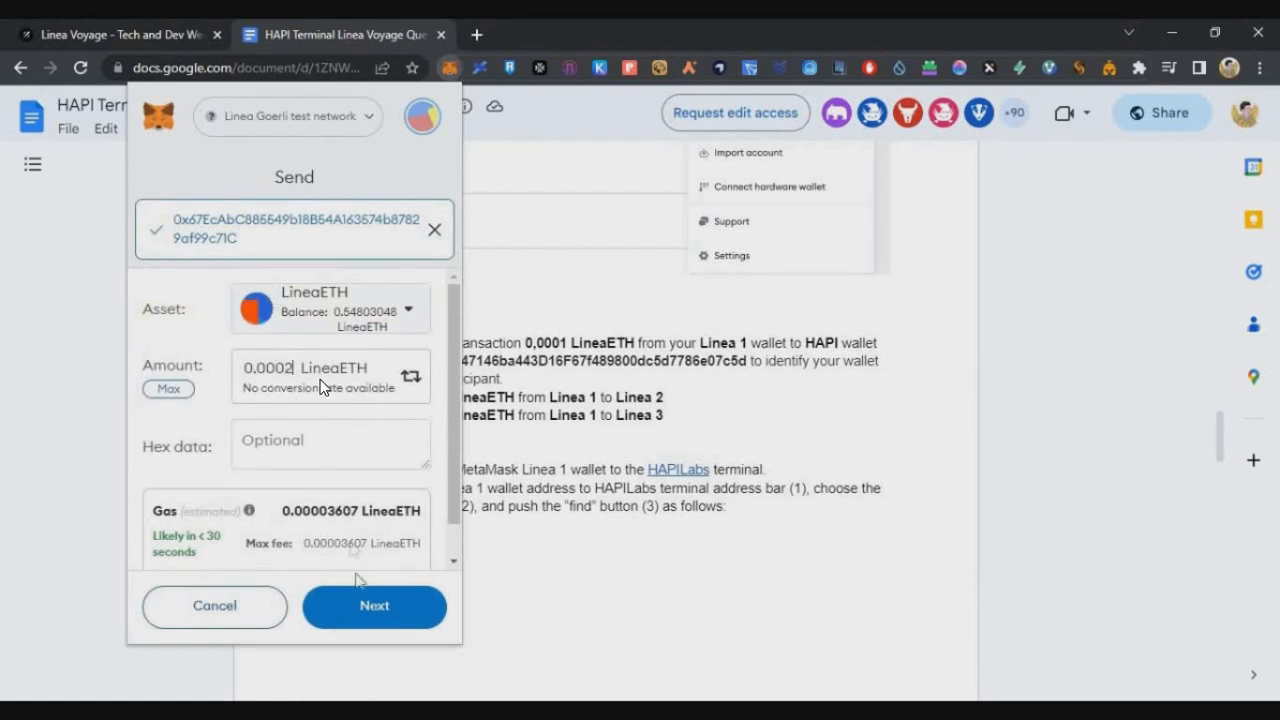
pyautogui.click(372, 607)
pyautogui.click(380, 264)
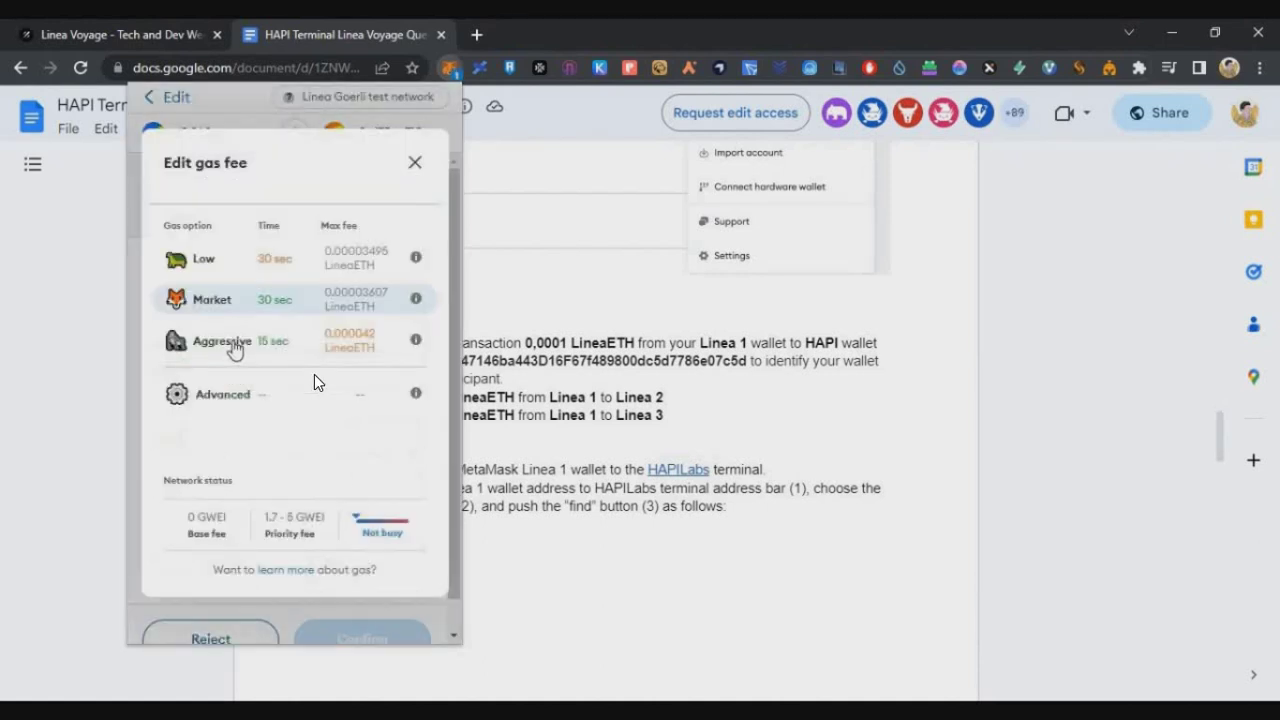
pyautogui.click(215, 340)
pyautogui.click(362, 638)
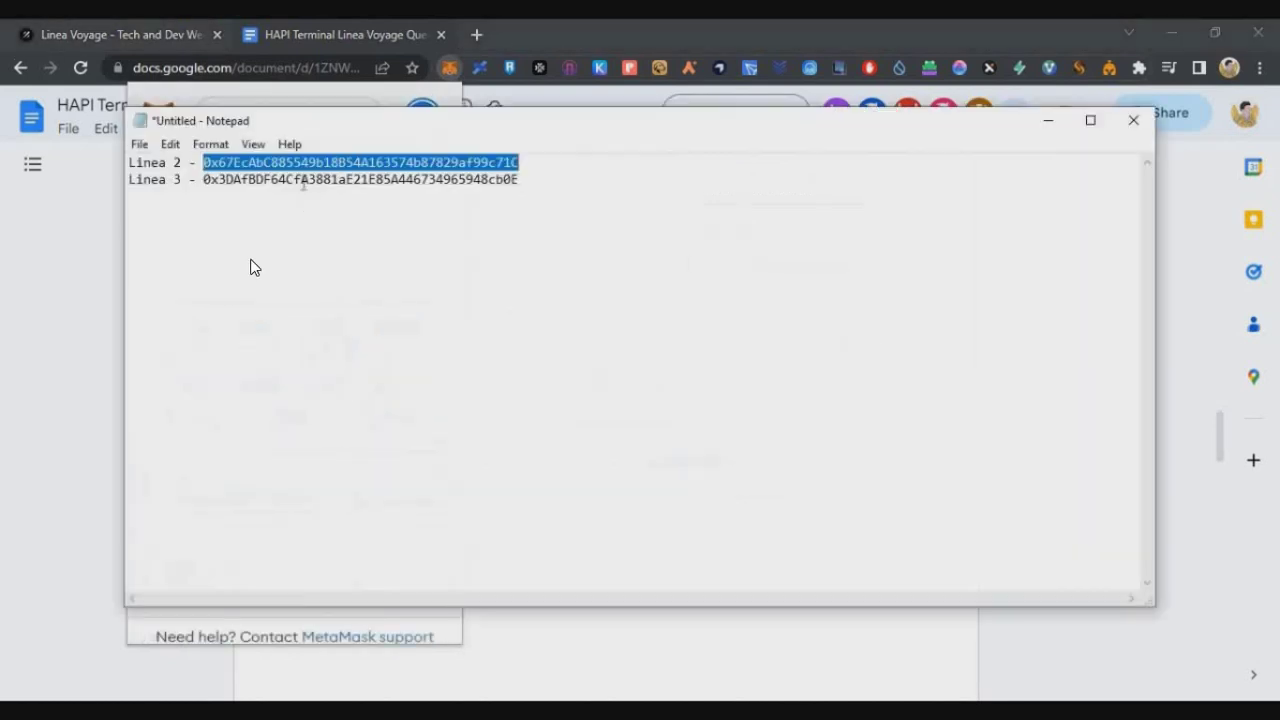
# Send 0.0003 LineaETH to Linea 3 with aggressive gas, then scroll Galxe to How to Participate.
pyautogui.doubleClick(340, 177)
pyautogui.rightClick(382, 178)
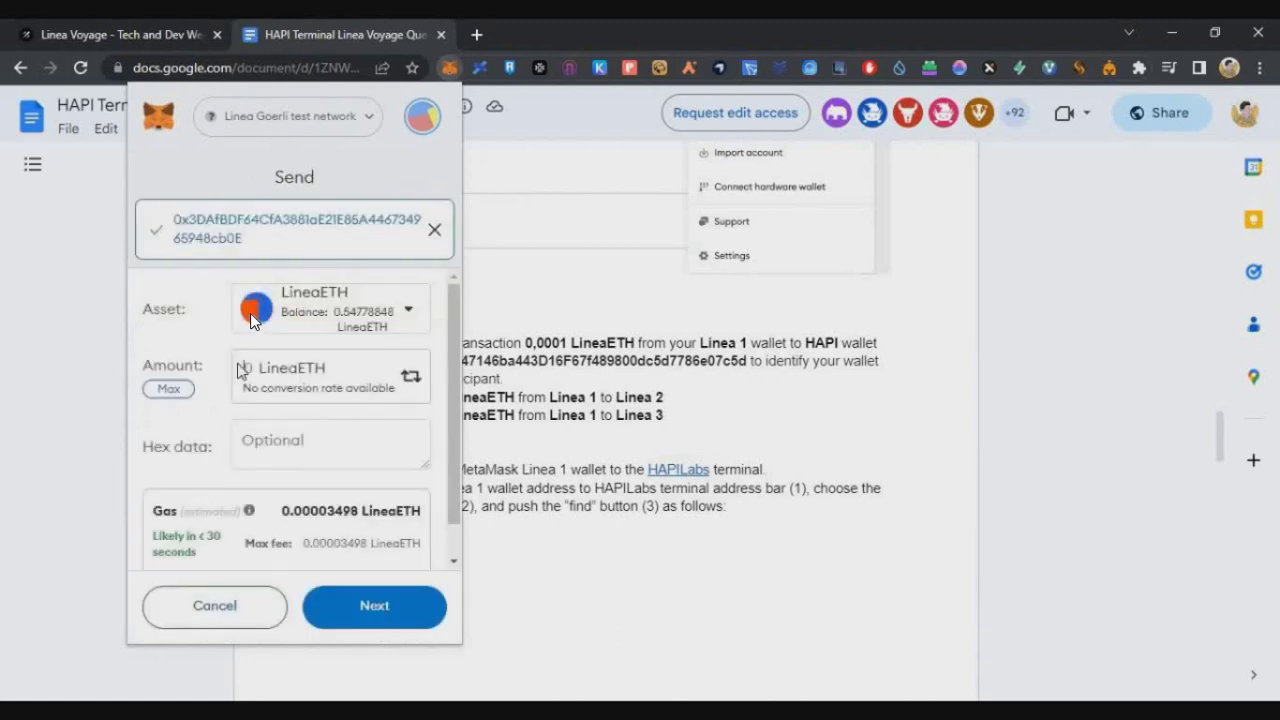
pyautogui.click(240, 370)
pyautogui.write('0.0003')
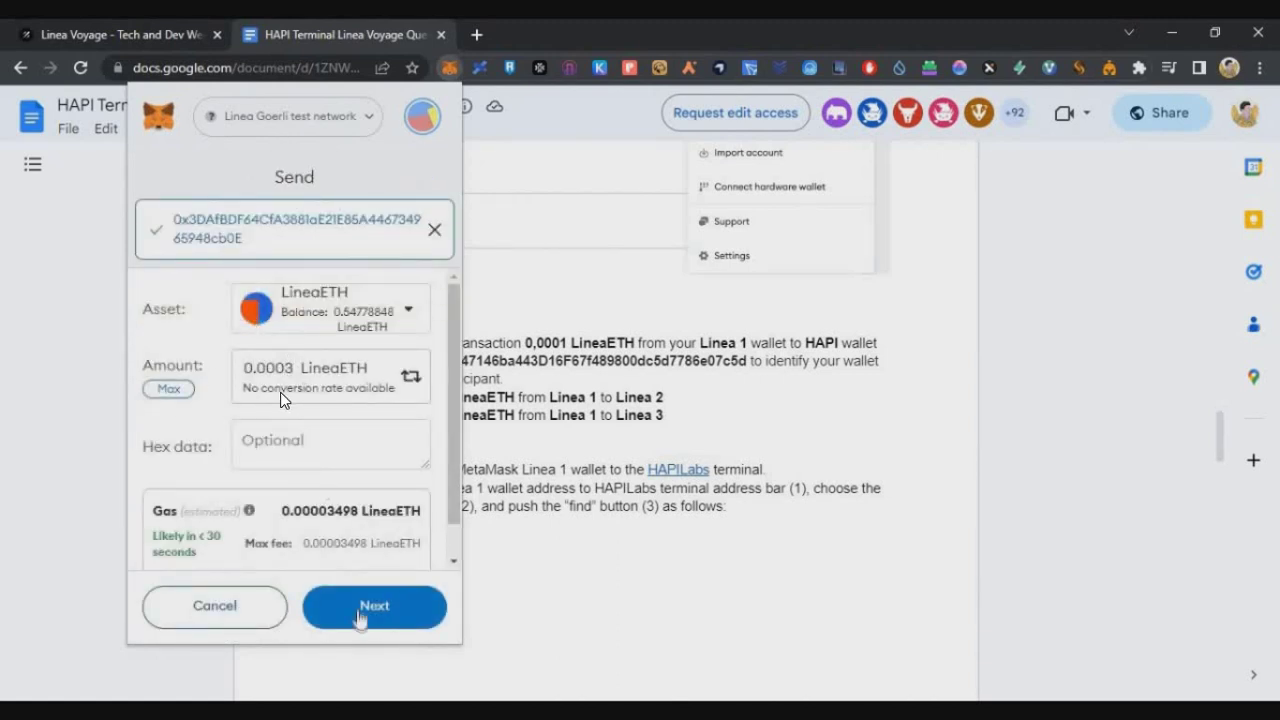
pyautogui.click(360, 612)
pyautogui.click(381, 268)
pyautogui.click(220, 340)
pyautogui.click(360, 606)
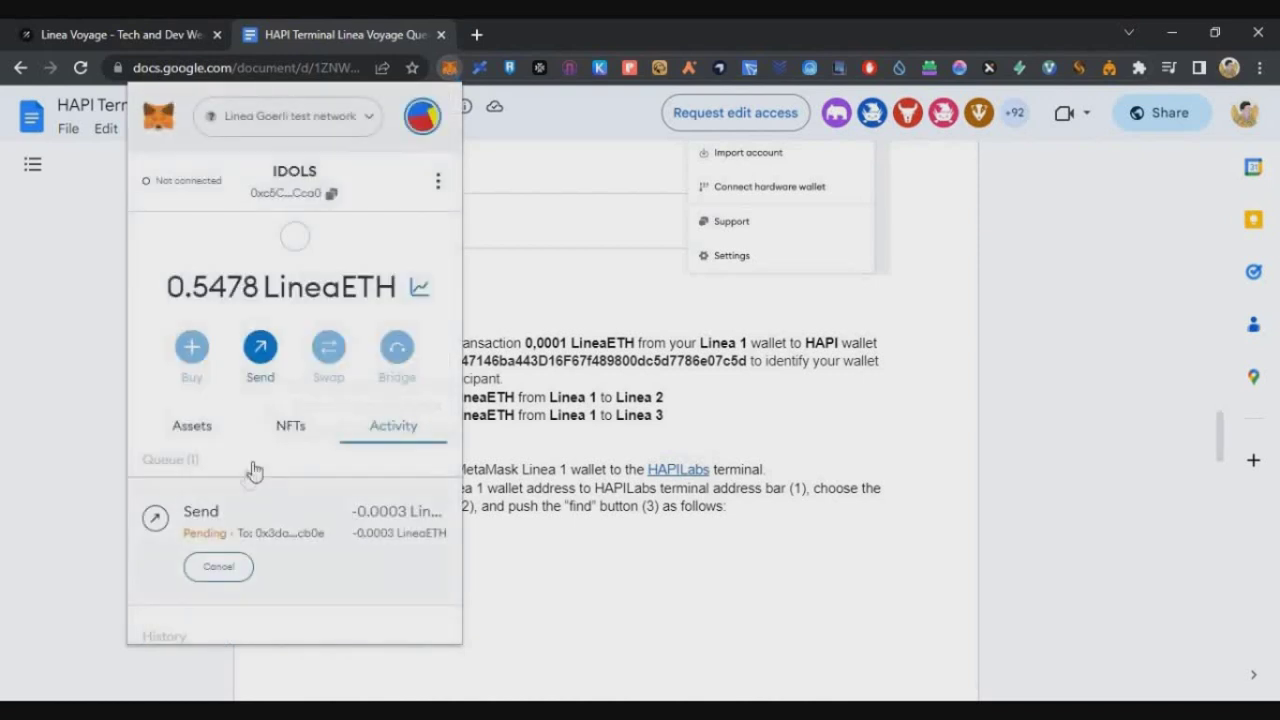
pyautogui.hotkey('ctrl', 'pageup')
pyautogui.scroll(-4, 660, 315)
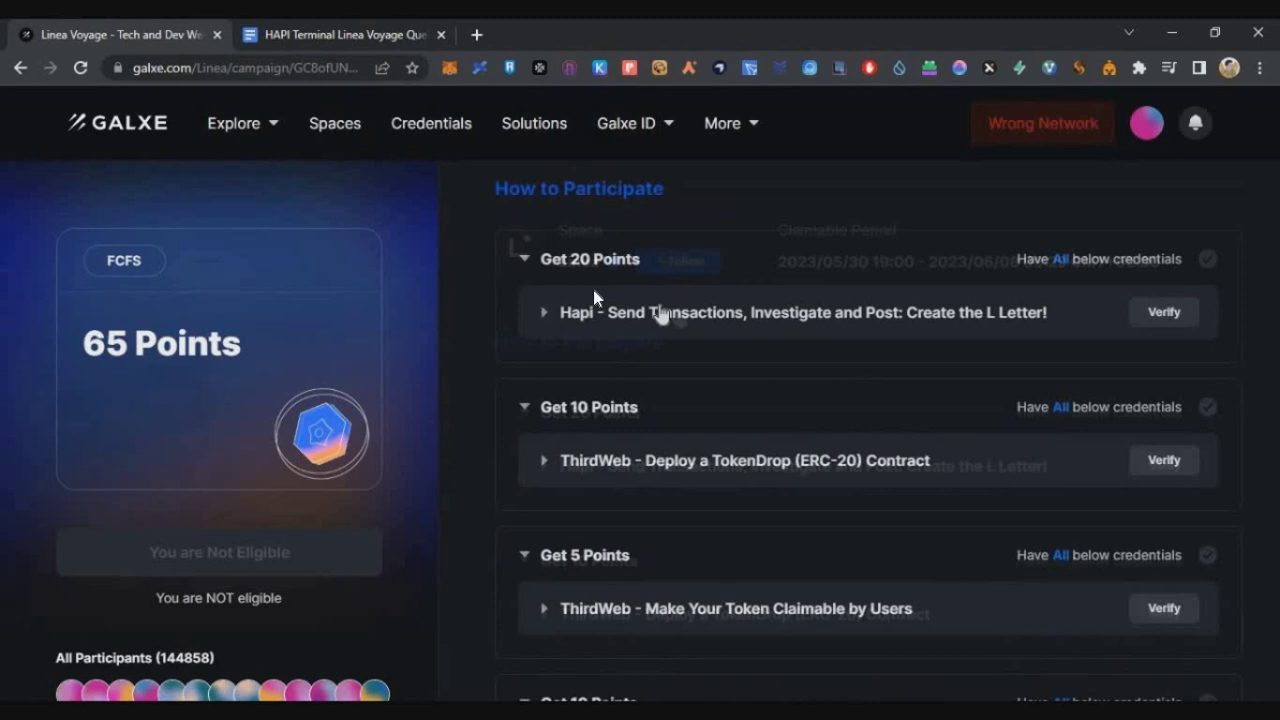
# Open the Hapi credential's HAPILabs x LINEA terminal link and log in with MetaMask.
pyautogui.click(645, 316)
pyautogui.click(593, 386)
pyautogui.click(440, 452)
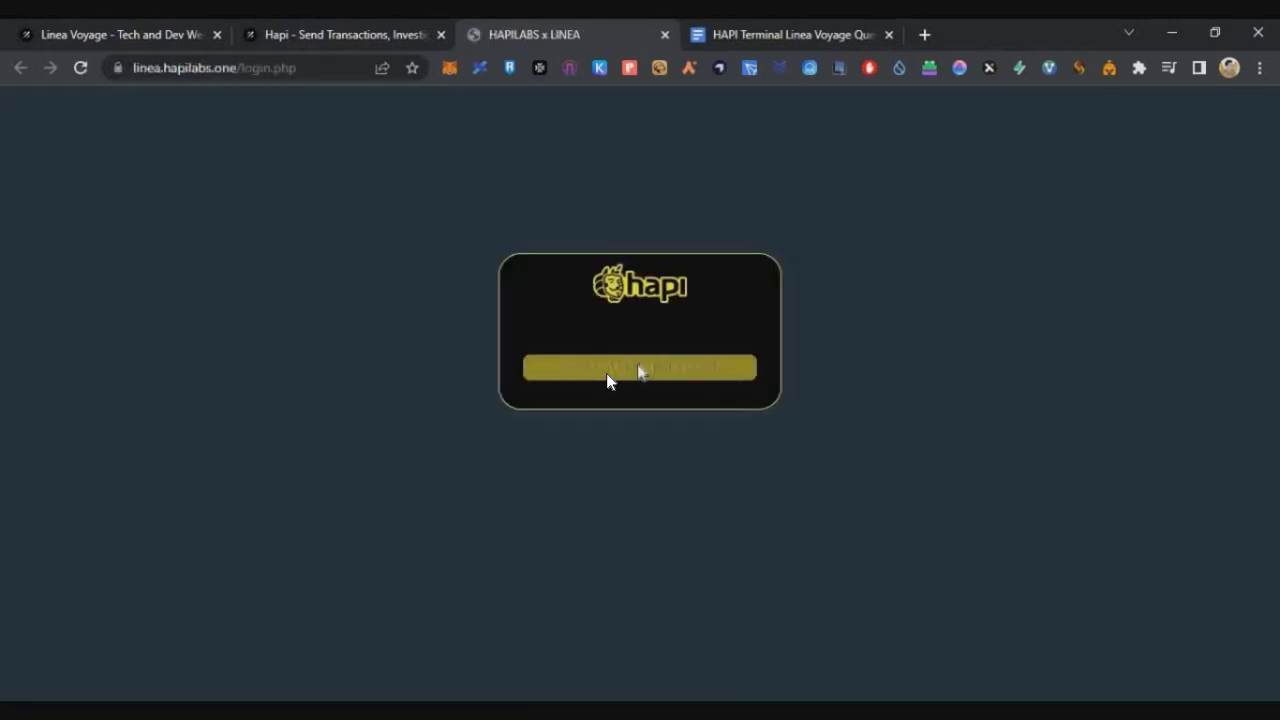
pyautogui.click(606, 370)
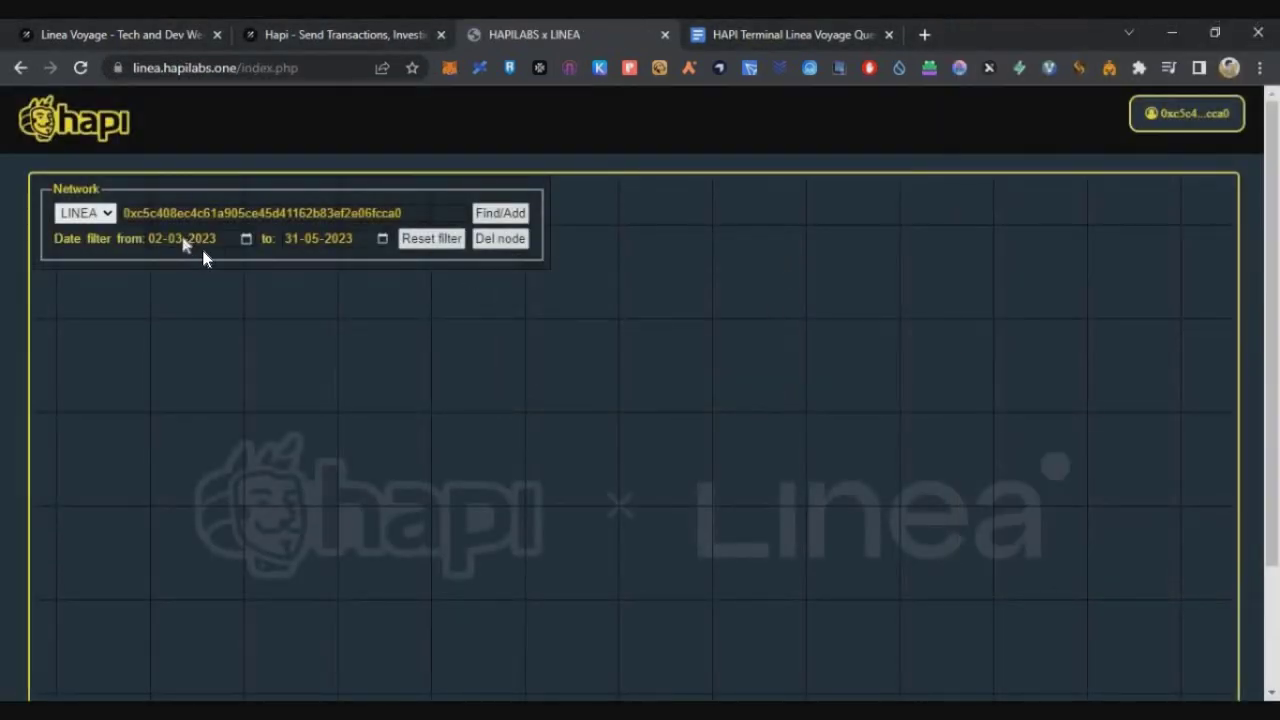
# Set the From date to 23-05-2023 and click a node so the graph forms an L.
pyautogui.click(203, 245)
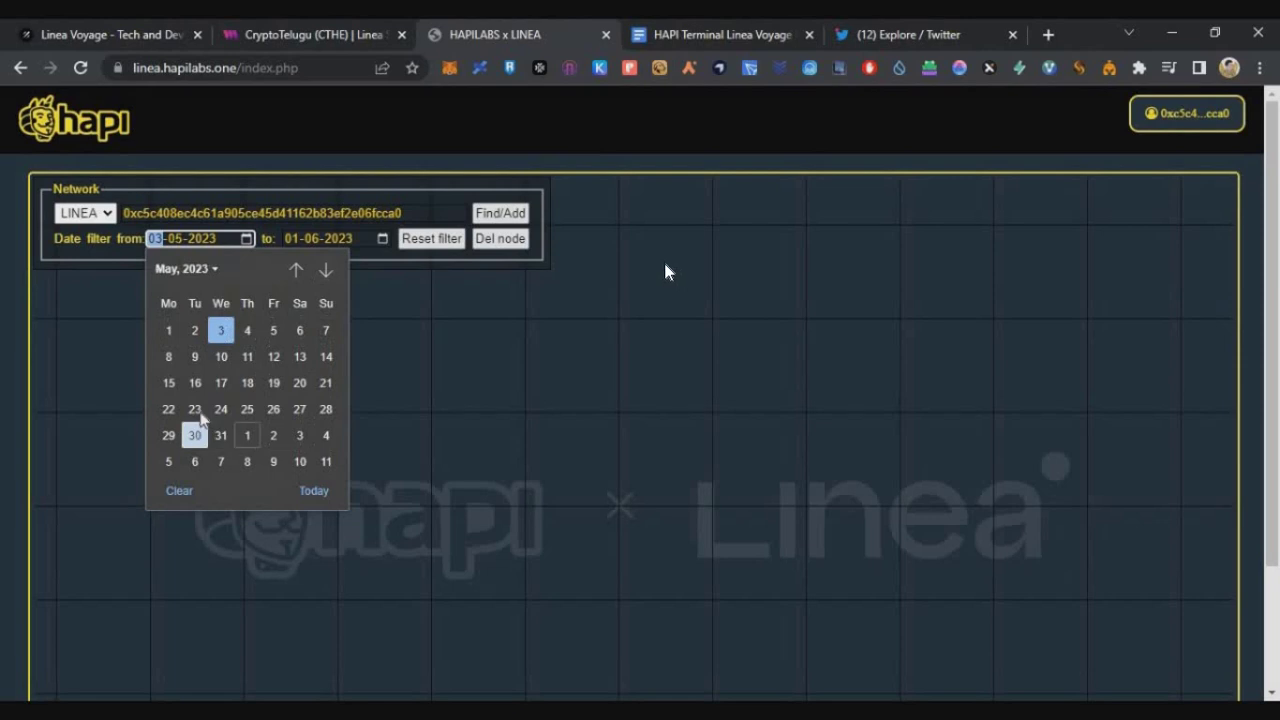
pyautogui.write('23')
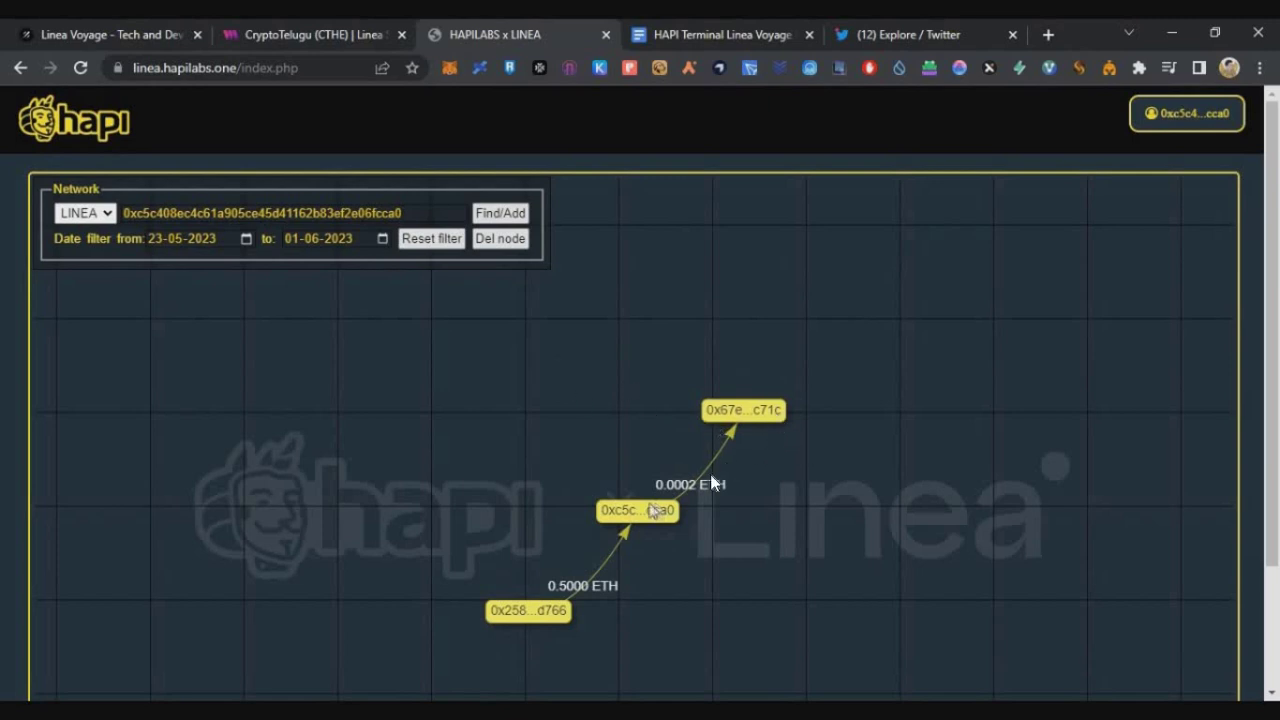
pyautogui.click(775, 414)
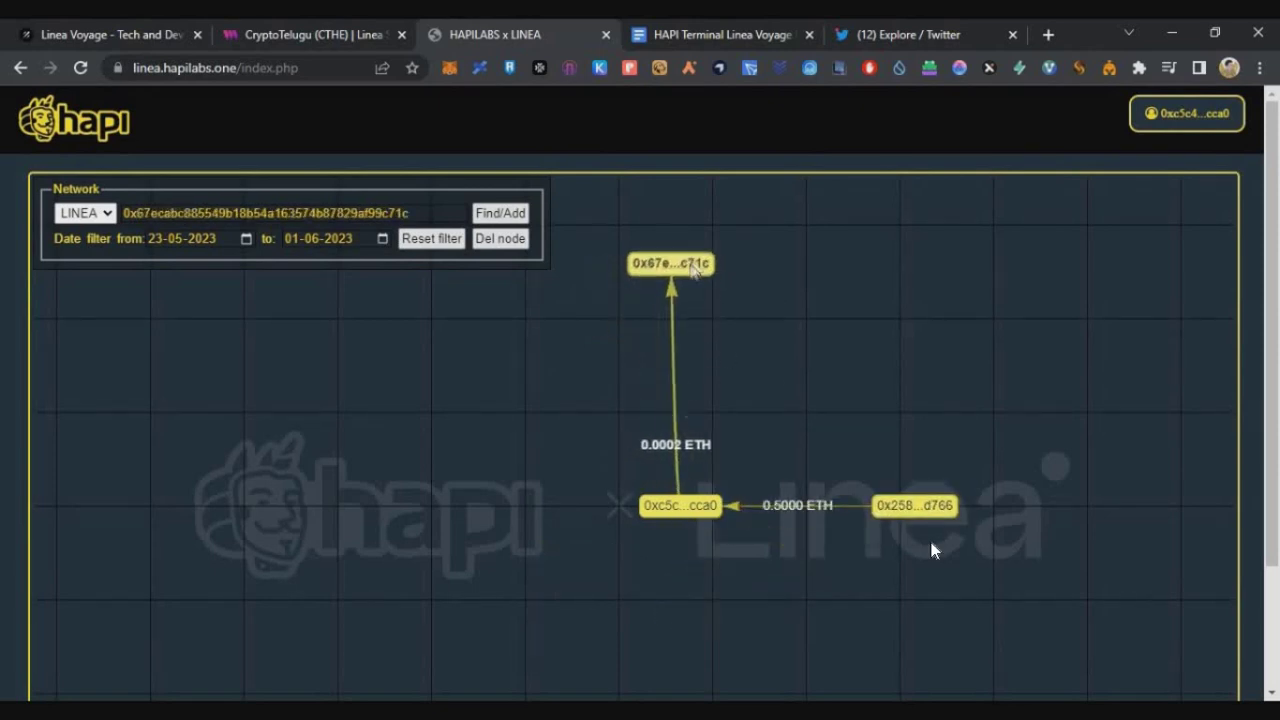
# Paste the L-graph screenshot into a new tweet.
pyautogui.hotkey('alt', 'Tab')
pyautogui.hotkey('ctrl', 'v')
pyautogui.scroll(-2, 306, 290)
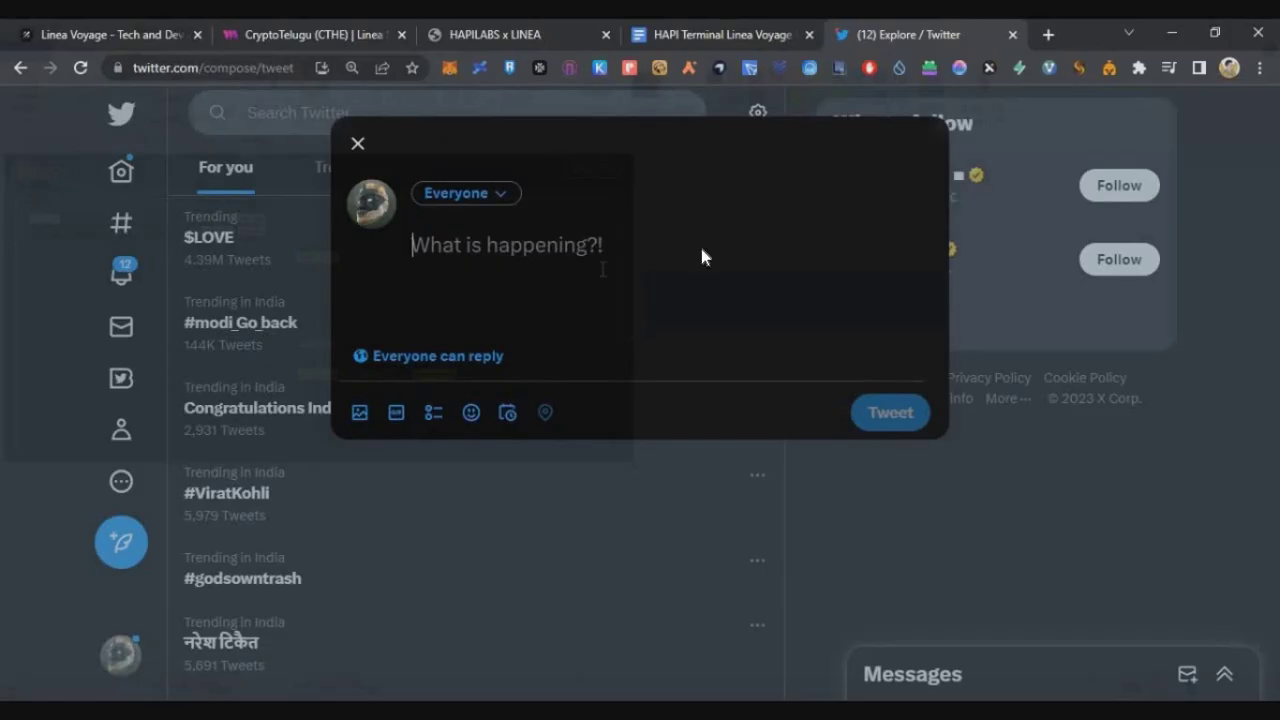
pyautogui.hotkey('ctrl', 'v')
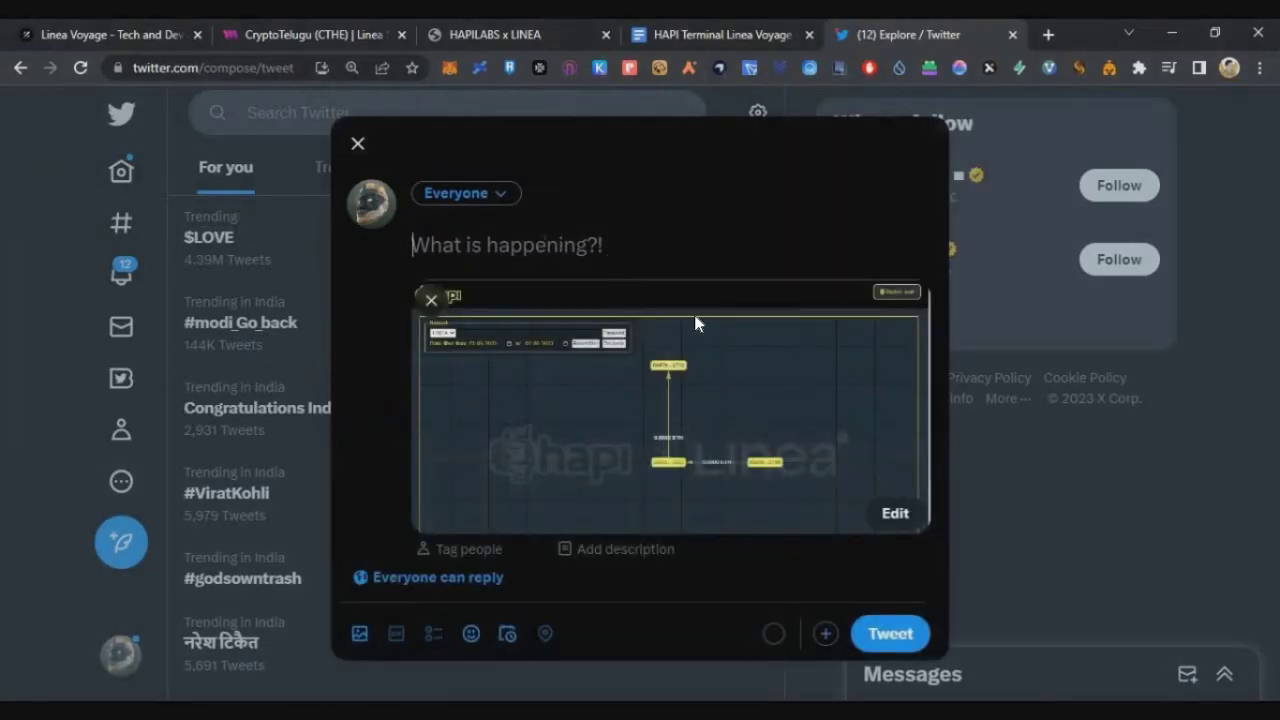
pyautogui.click(730, 36)
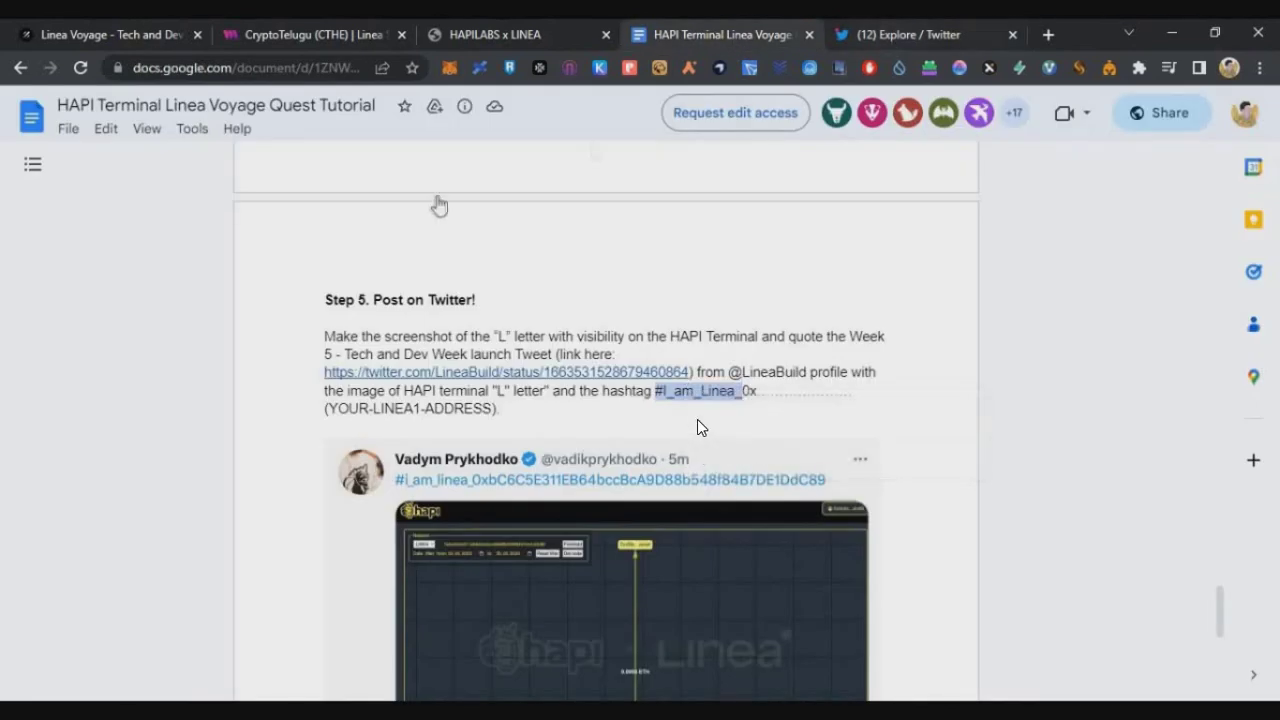
pyautogui.click(910, 34)
# Add the #I_am_Linea_ hashtag, wallet address and Linea launch tweet link, then post the tweet.
pyautogui.write('#I_am_Linea_')
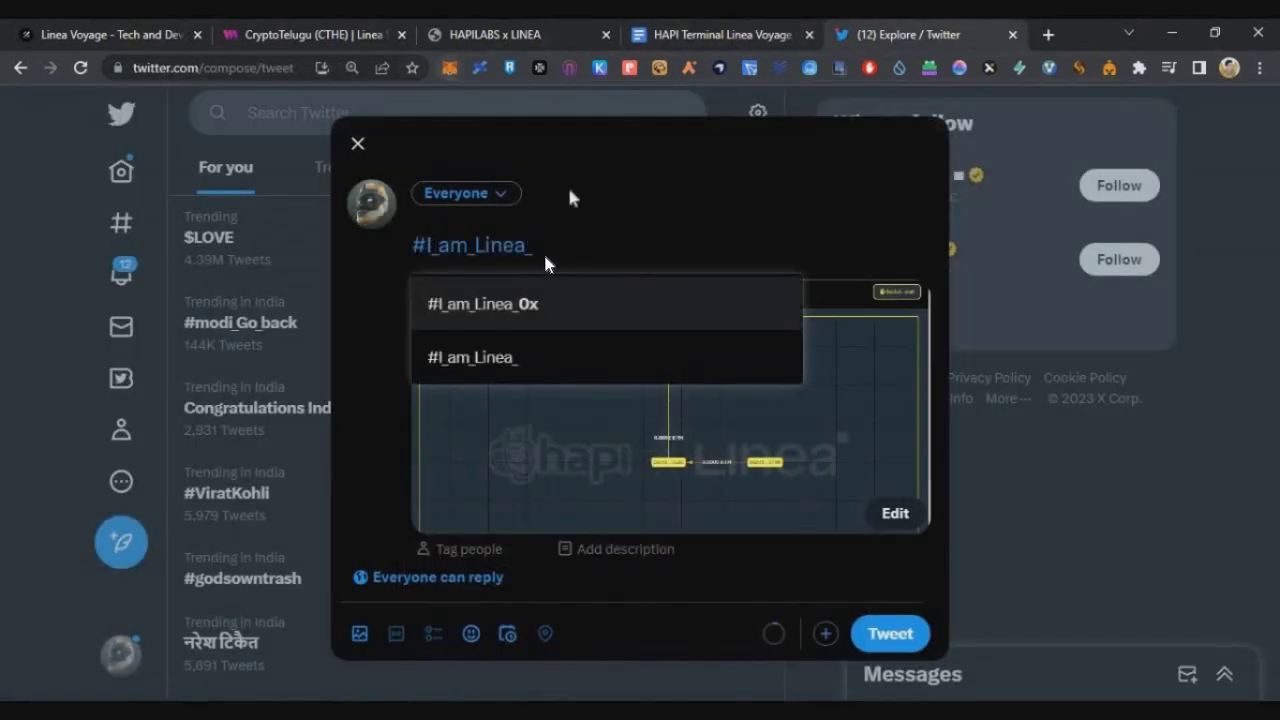
pyautogui.hotkey('alt', 'shift', 'm')
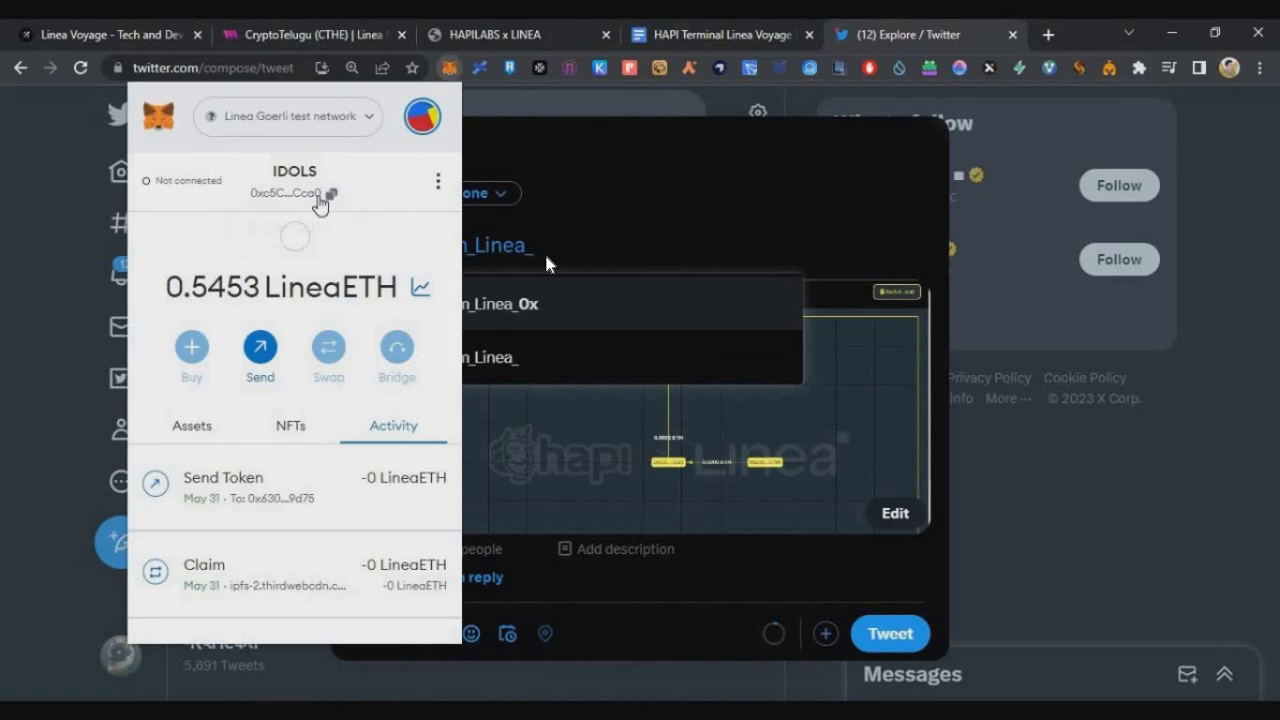
pyautogui.click(546, 265)
pyautogui.write('0xC5C408EC4C61a905Ce45d41162b83eF2E06fCca0')
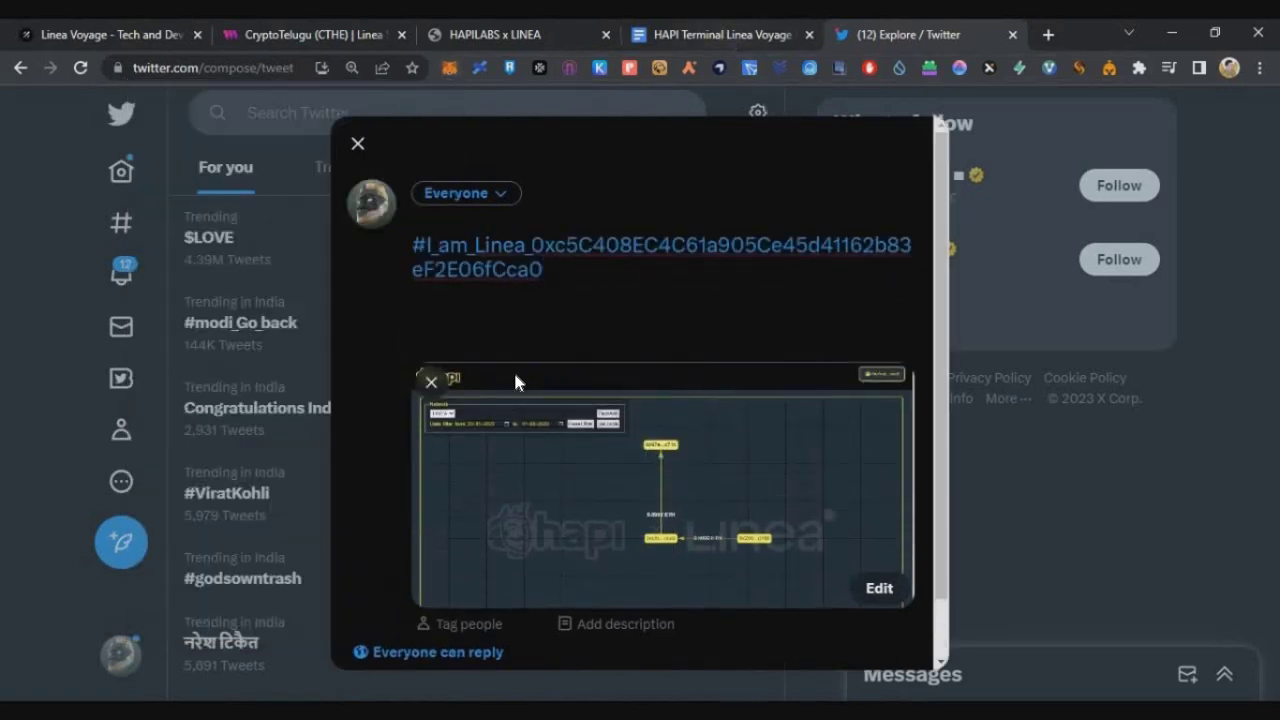
pyautogui.click(725, 34)
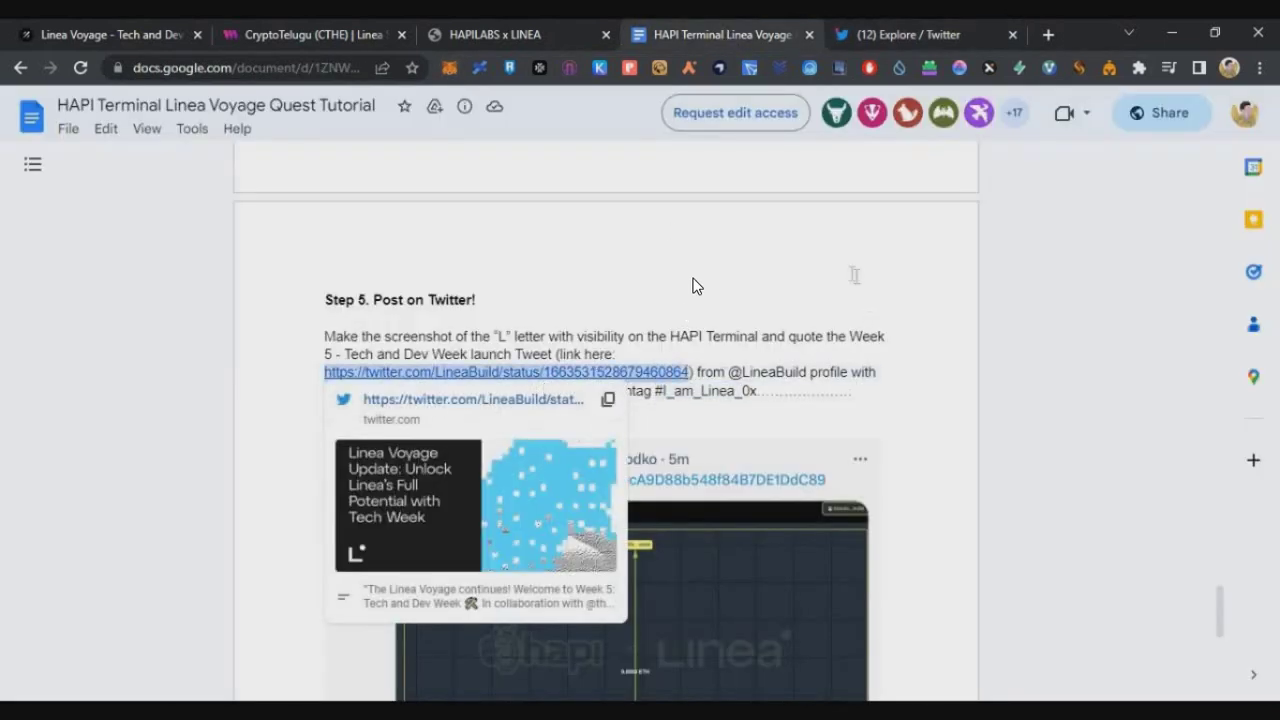
pyautogui.click(893, 36)
pyautogui.hotkey('ctrl', 'v')
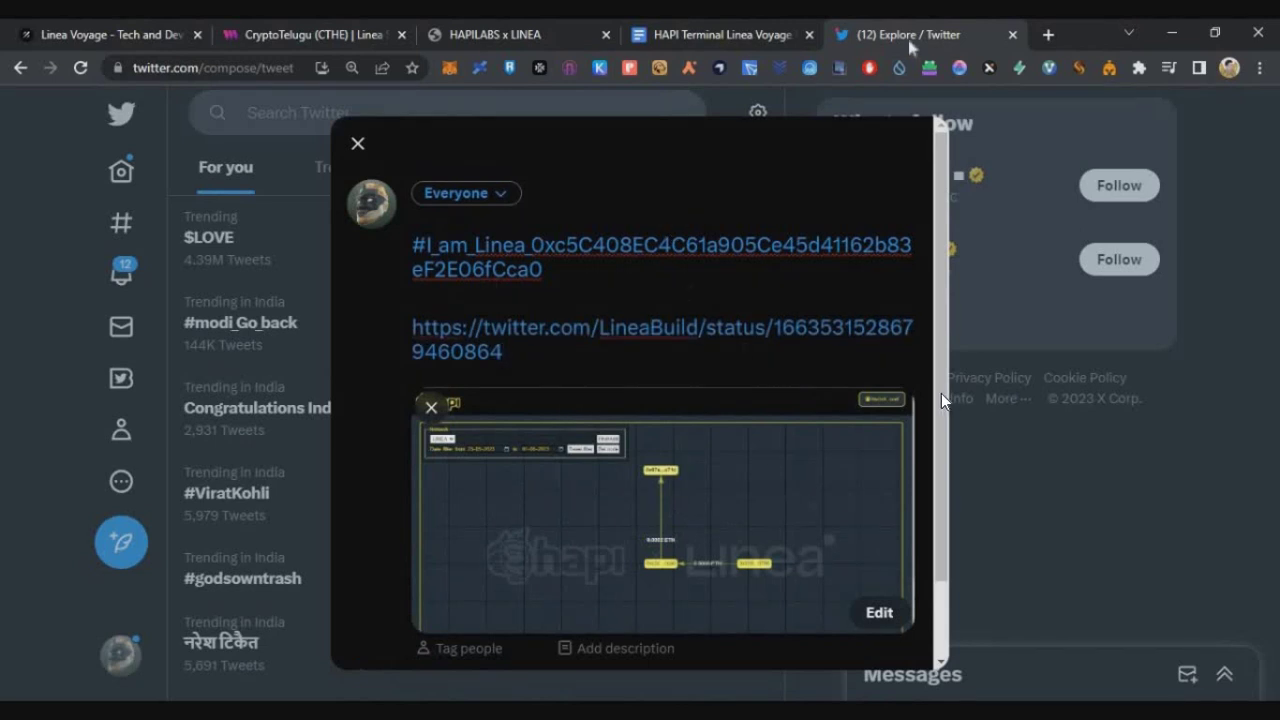
pyautogui.hotkey('ctrl', 'Return')
pyautogui.click(714, 646)
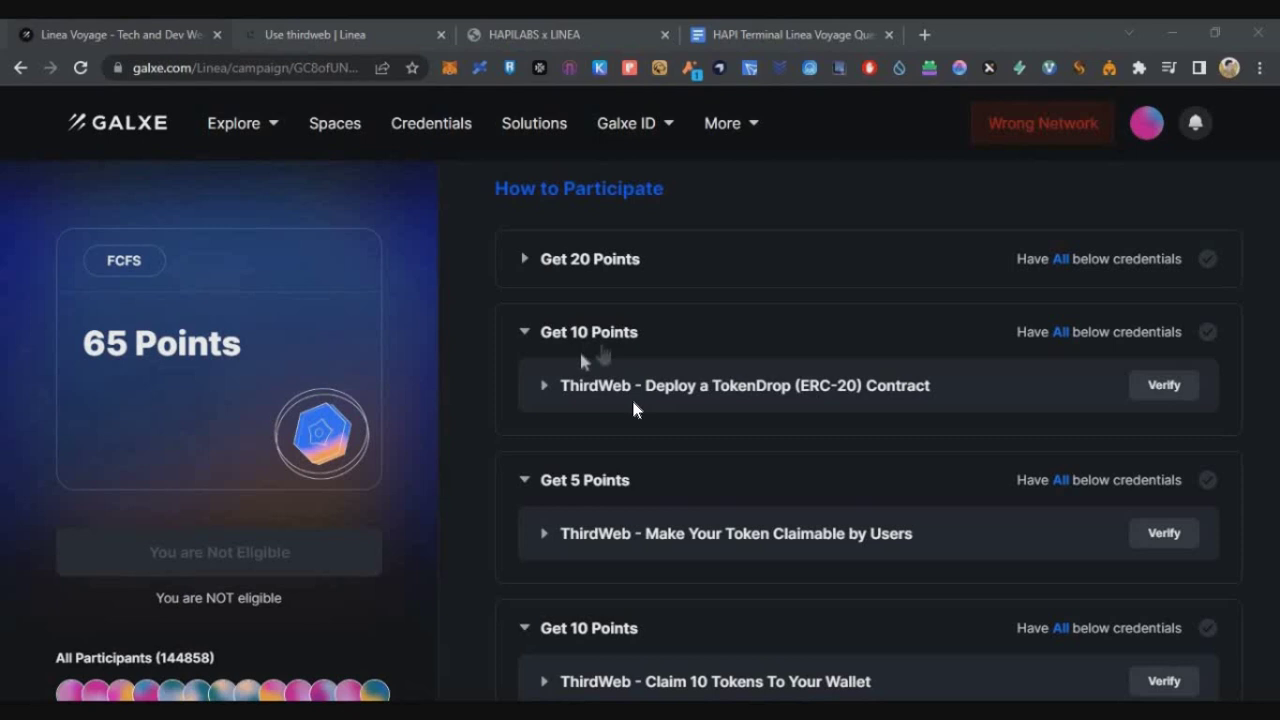
# Follow the ThirdWeb - Deploy a TokenDrop credential's task link to thirdweb's Linea Testnet page.
pyautogui.click(660, 388)
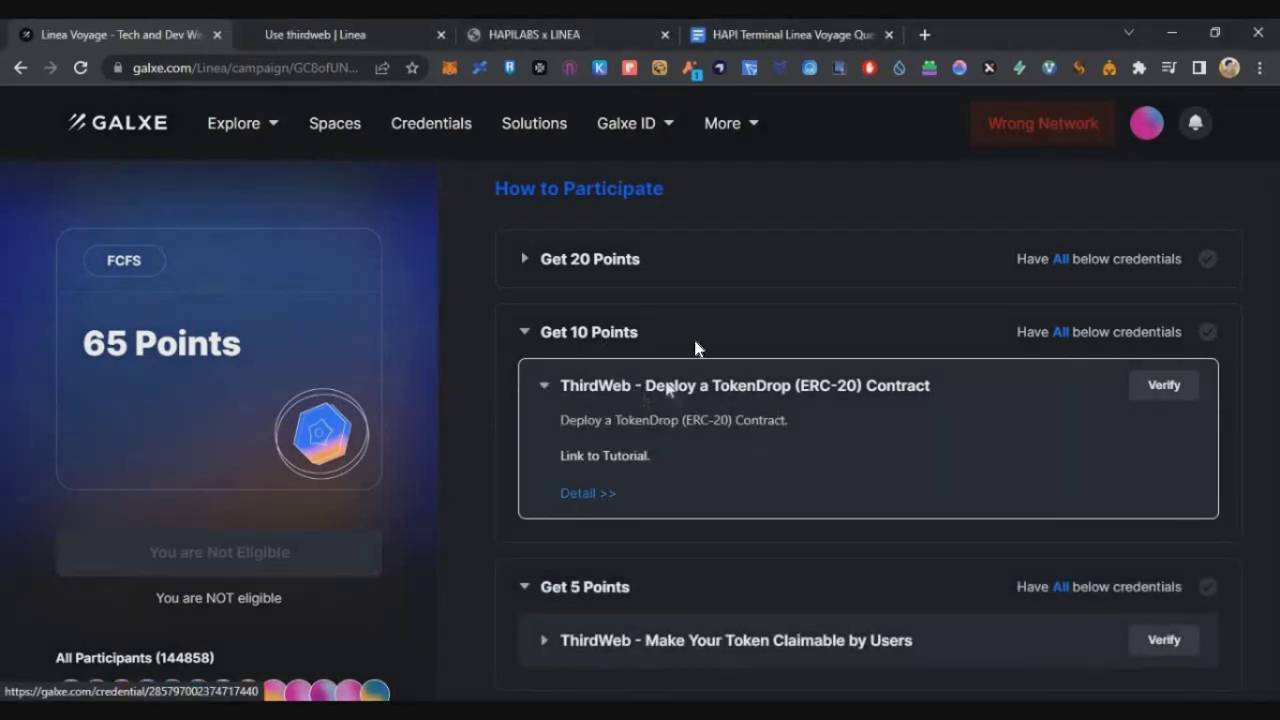
pyautogui.click(588, 493)
pyautogui.click(420, 491)
# Connect and sign in with MetaMask on thirdweb, then open the Token Drop ERC20 contract.
pyautogui.click(1183, 170)
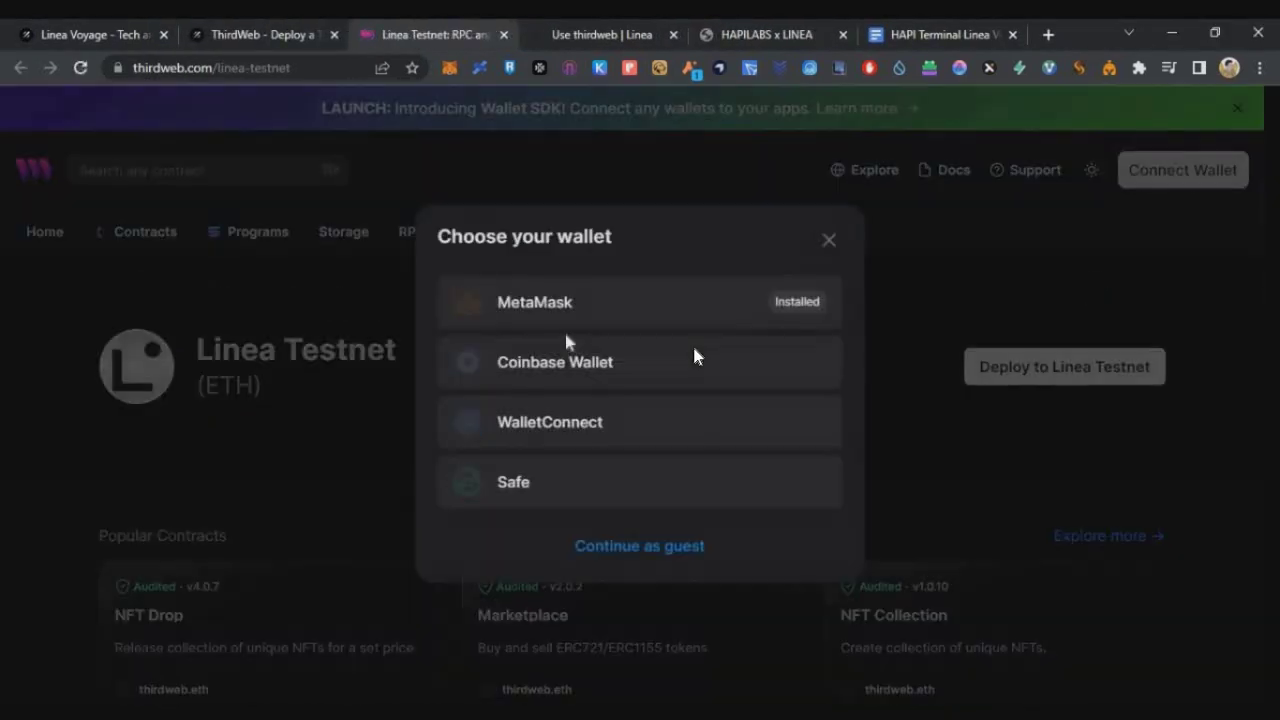
pyautogui.click(684, 322)
pyautogui.click(750, 500)
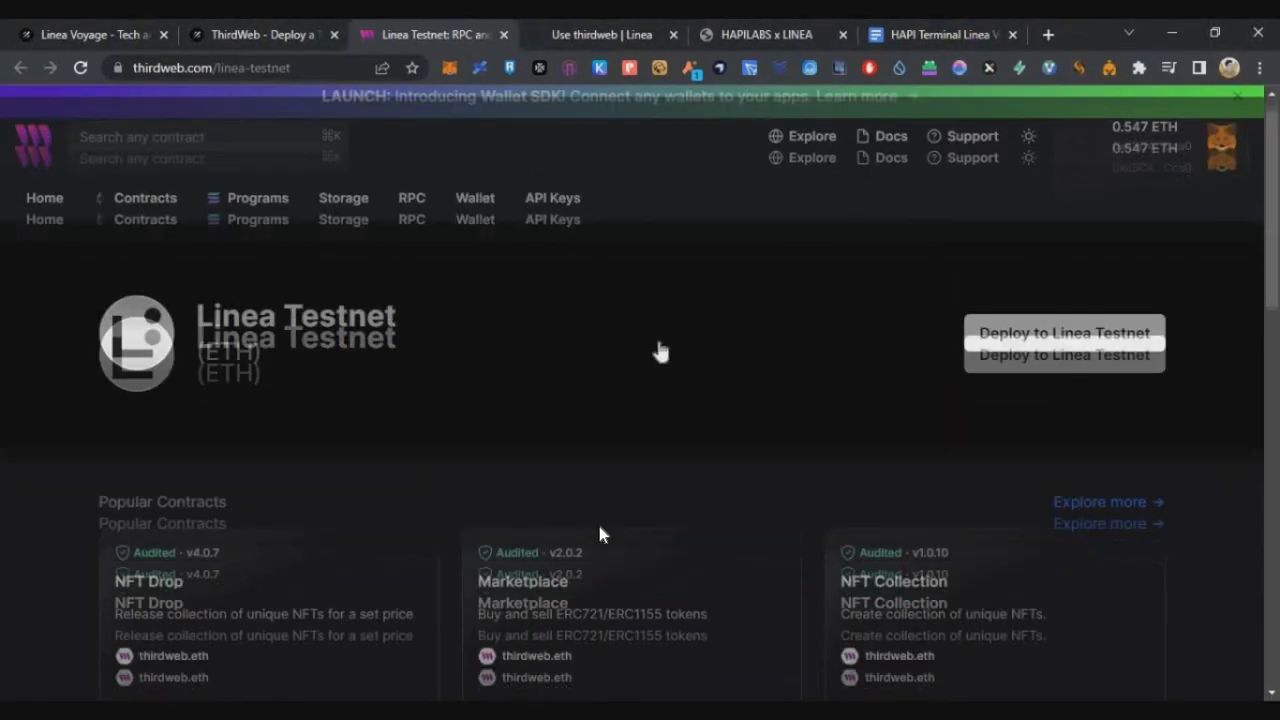
pyautogui.scroll(-5, 600, 535)
pyautogui.click(601, 294)
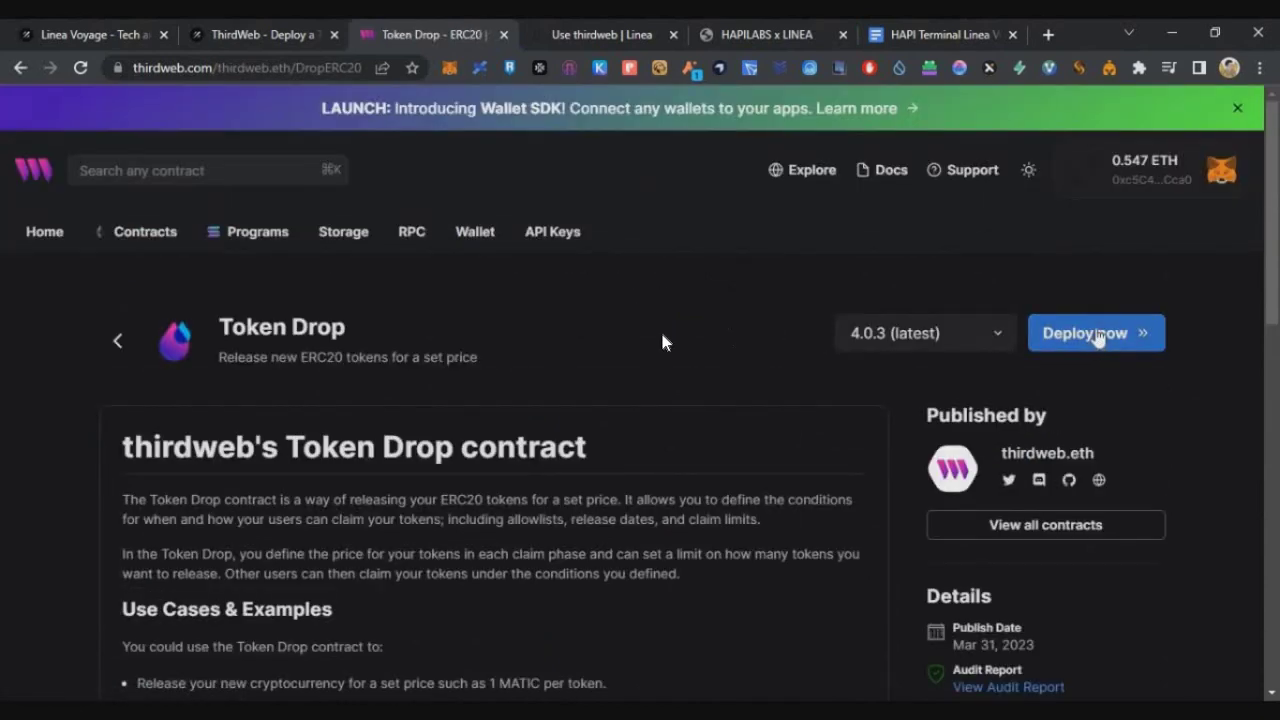
# Start deploying the Token Drop, naming it 'CryptoTelugu' with symbol 'CTHE'.
pyautogui.click(1097, 335)
pyautogui.write('CryptoTelugu')
pyautogui.click(1049, 278)
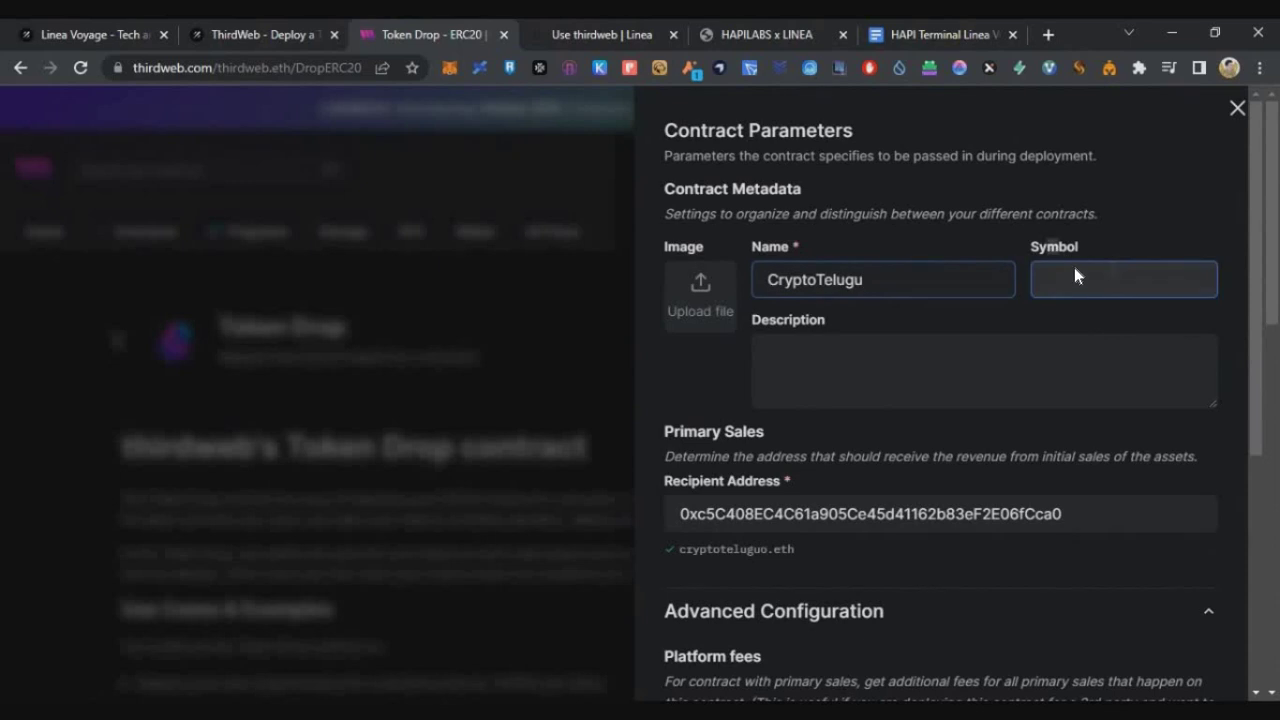
pyautogui.write('CTHE')
pyautogui.scroll(-3, 1079, 313)
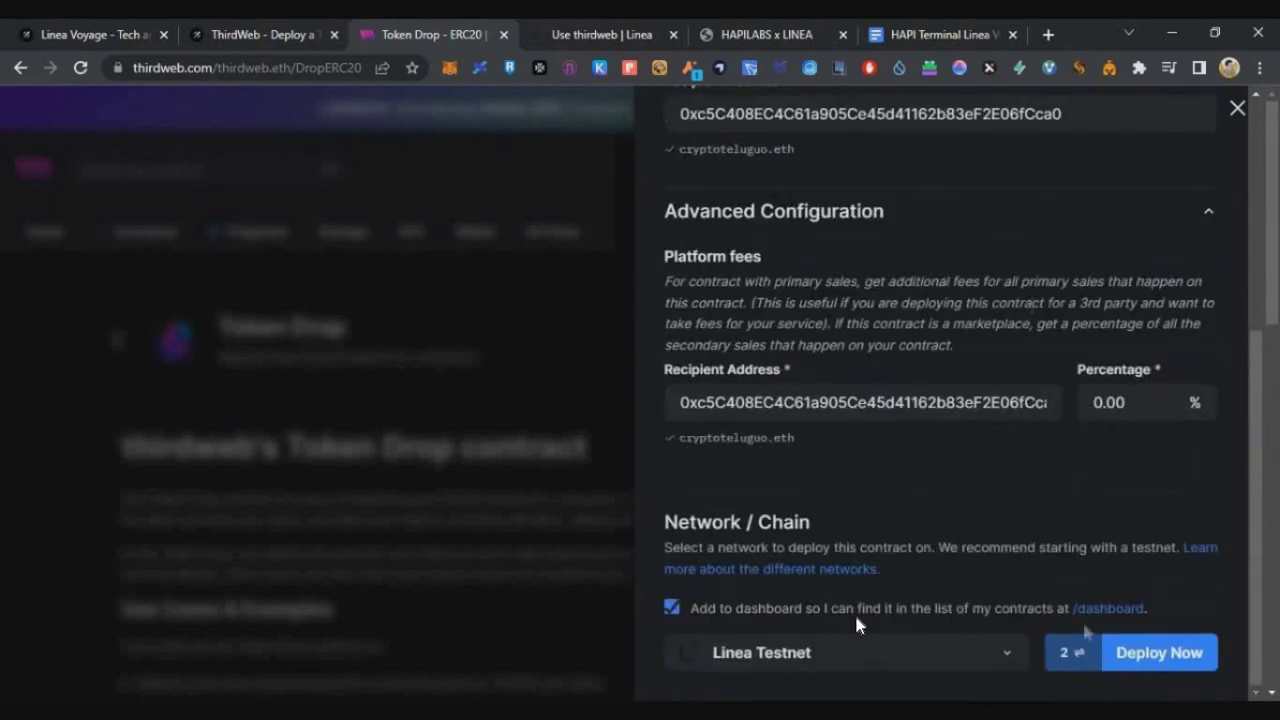
# Deploy it on Linea Testnet with aggressive gas and sign the add-to-dashboard request.
pyautogui.click(1135, 660)
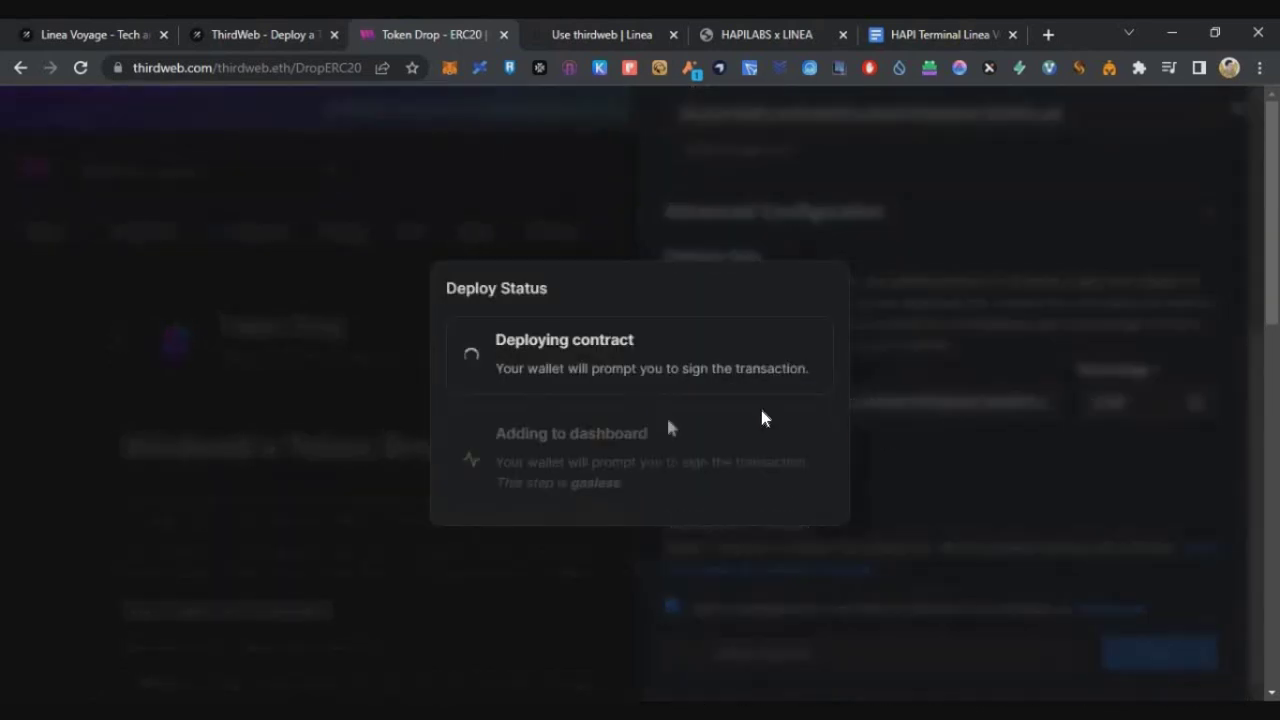
pyautogui.click(1197, 308)
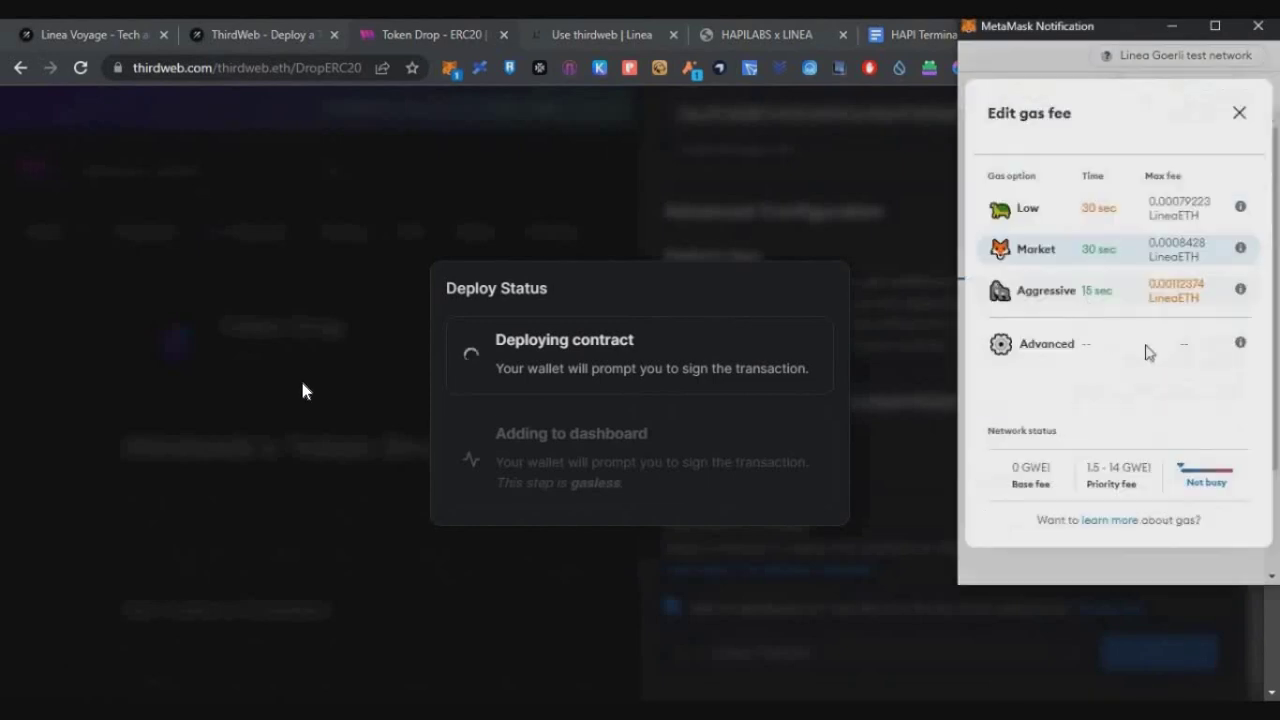
pyautogui.click(1086, 300)
pyautogui.click(1152, 550)
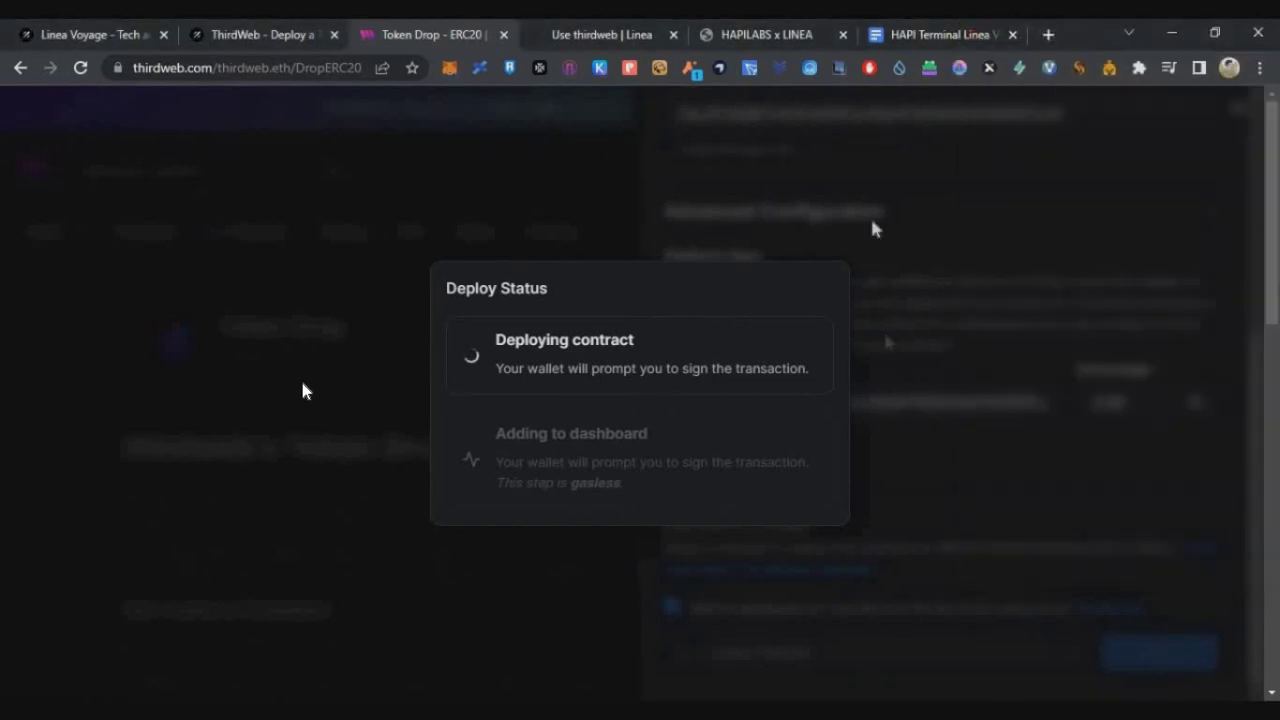
pyautogui.click(1226, 491)
pyautogui.click(1177, 543)
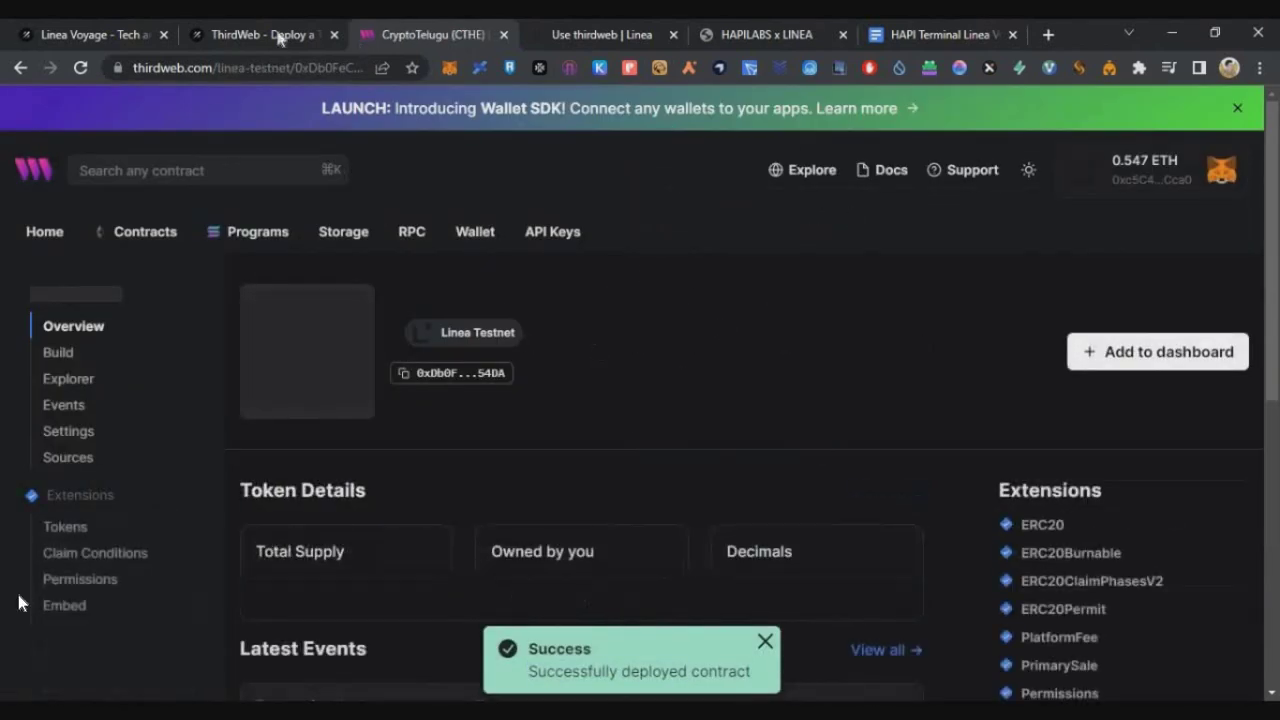
# Close the TokenDrop credential page and review the Make Your Token Claimable task on Galxe.
pyautogui.hotkey('ctrl', 'shift', 'Tab')
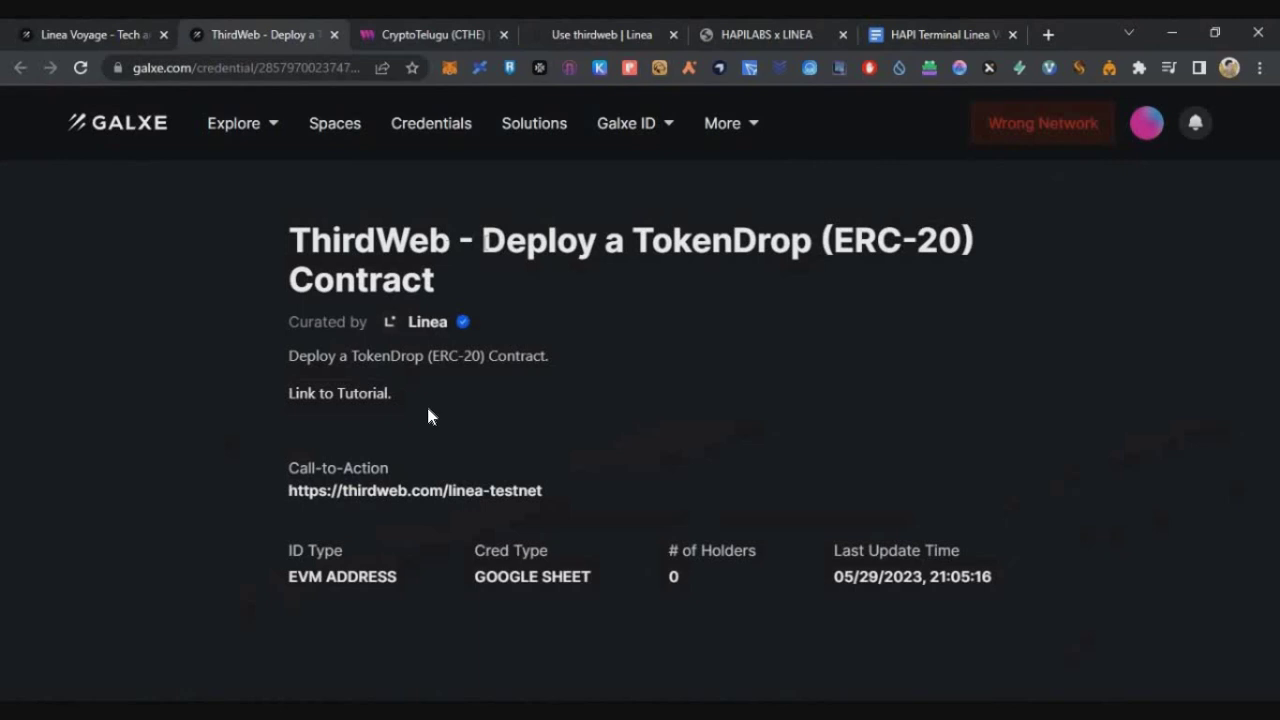
pyautogui.moveTo(484, 243); pyautogui.dragTo(436, 280)
pyautogui.hotkey('ctrl', 'w')
pyautogui.scroll(-3, 600, 395)
pyautogui.click(665, 365)
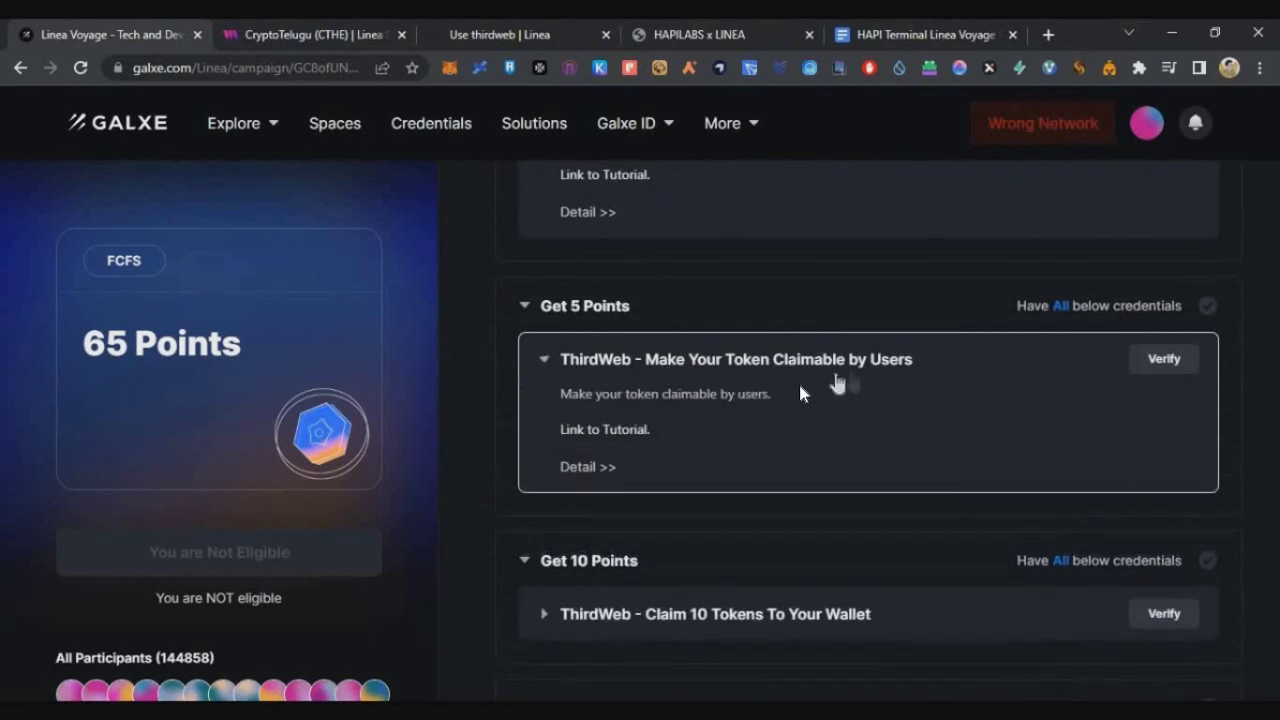
pyautogui.click(857, 363)
pyautogui.click(857, 380)
# Add a Public claim phase in the CryptoTelugu contract's Claim Conditions.
pyautogui.click(310, 34)
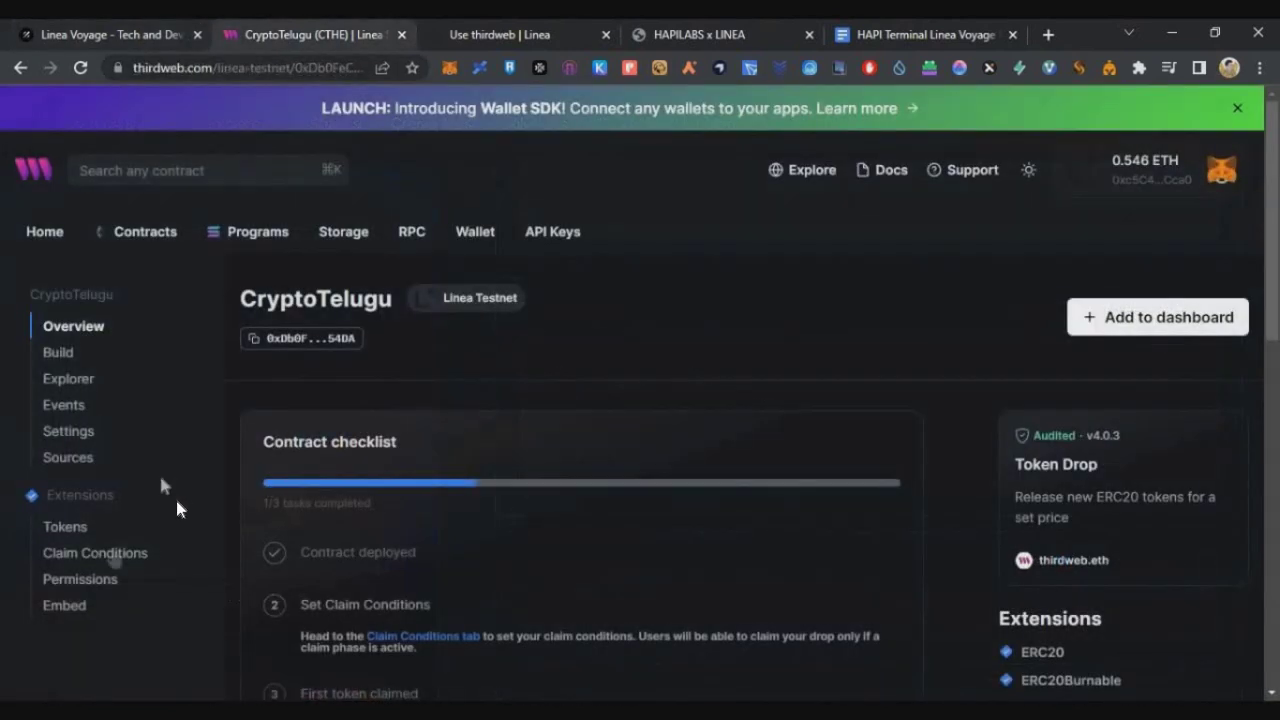
pyautogui.click(95, 555)
pyautogui.scroll(-1, 260, 577)
pyautogui.scroll(-1, 262, 590)
pyautogui.click(300, 606)
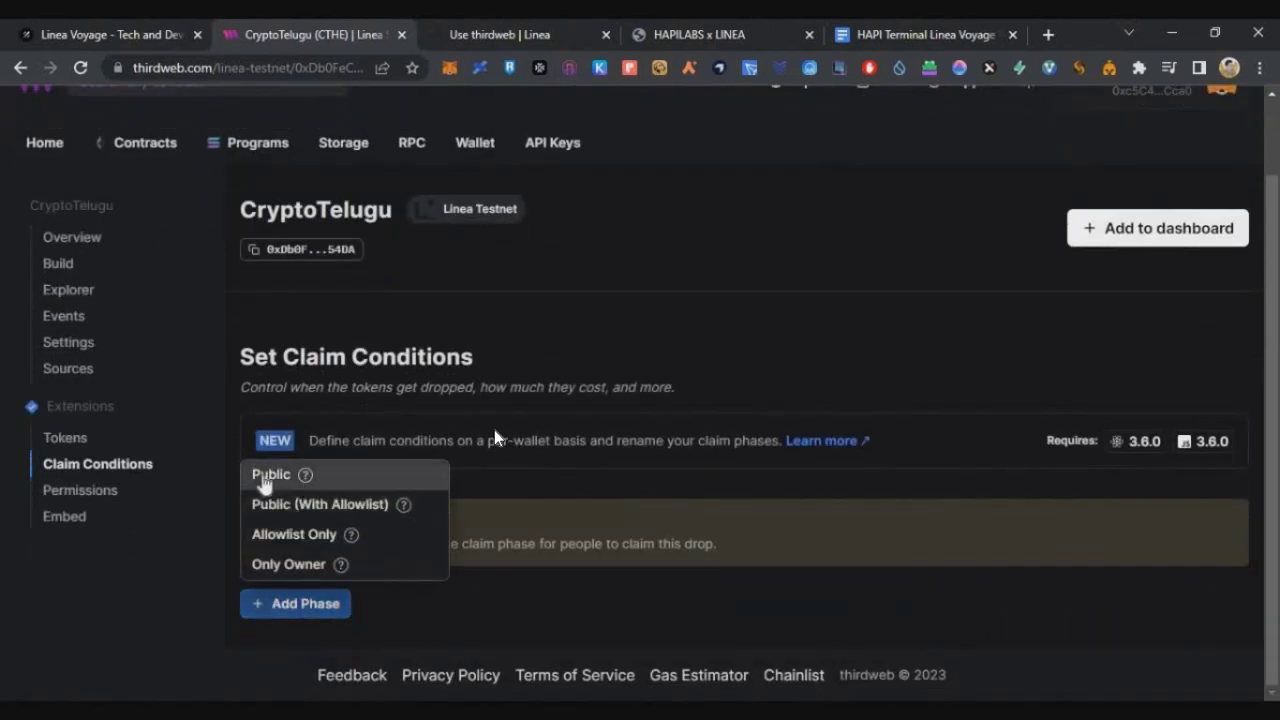
pyautogui.click(366, 476)
# Limit the phase to 10 tokens per wallet, save and confirm it, then return to Galxe.
pyautogui.scroll(-4, 629, 349)
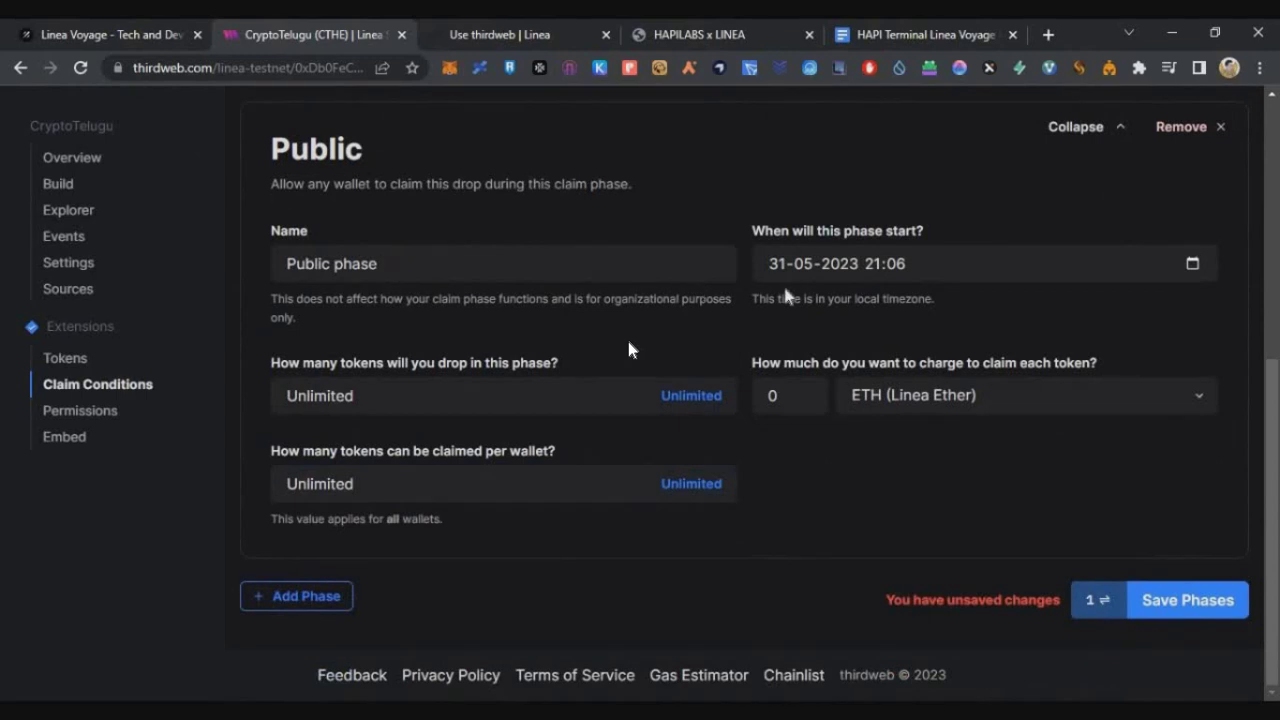
pyautogui.moveTo(476, 451); pyautogui.dragTo(351, 486)
pyautogui.click(358, 495)
pyautogui.doubleClick(356, 498)
pyautogui.write('10')
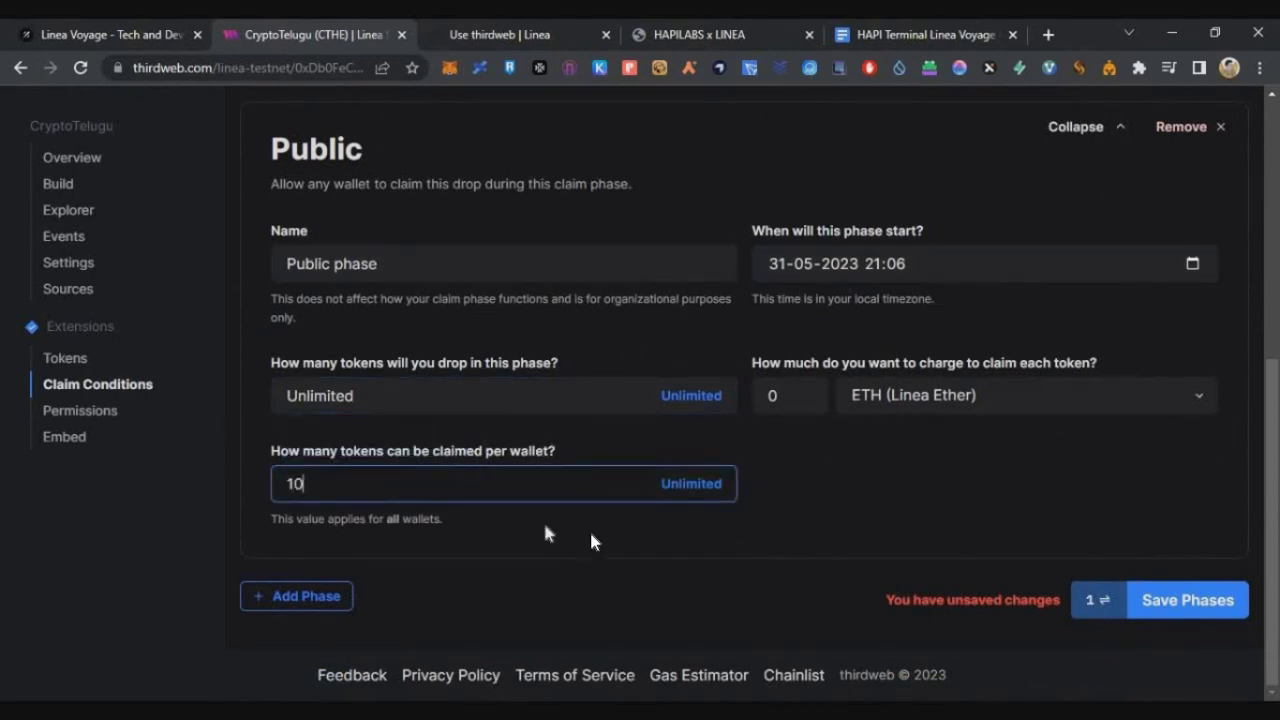
pyautogui.click(1171, 601)
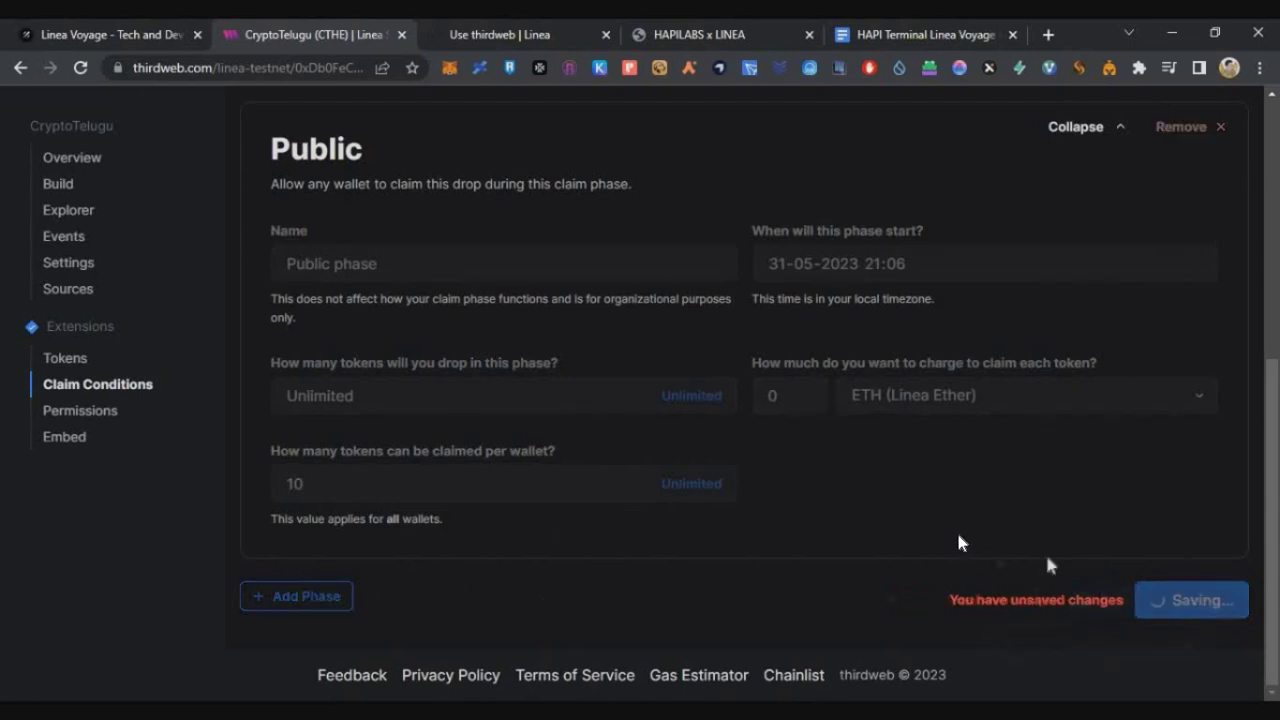
pyautogui.scroll(-3, 1175, 463)
pyautogui.click(1163, 546)
pyautogui.tripleClick(423, 409)
pyautogui.click(649, 405)
pyautogui.click(160, 40)
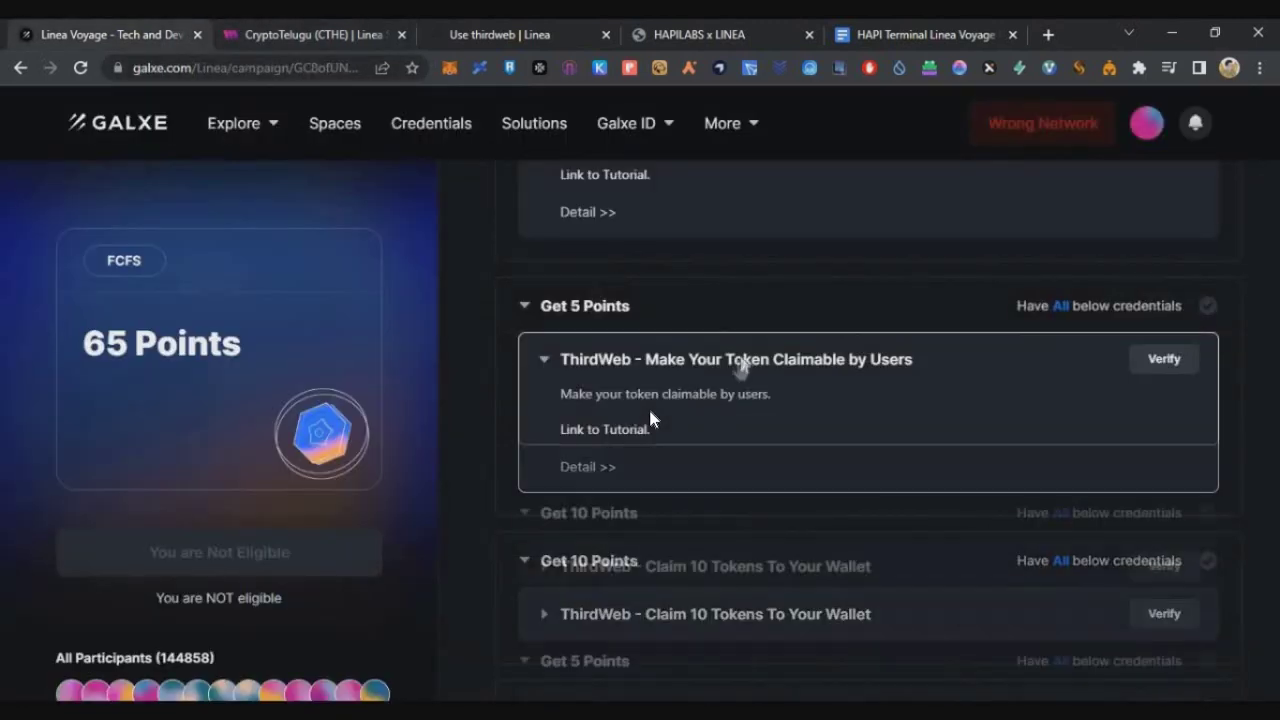
# Open the Claim 10 Tokens task, then connect MetaMask in the drop's Embed preview.
pyautogui.click(649, 420)
pyautogui.click(663, 413)
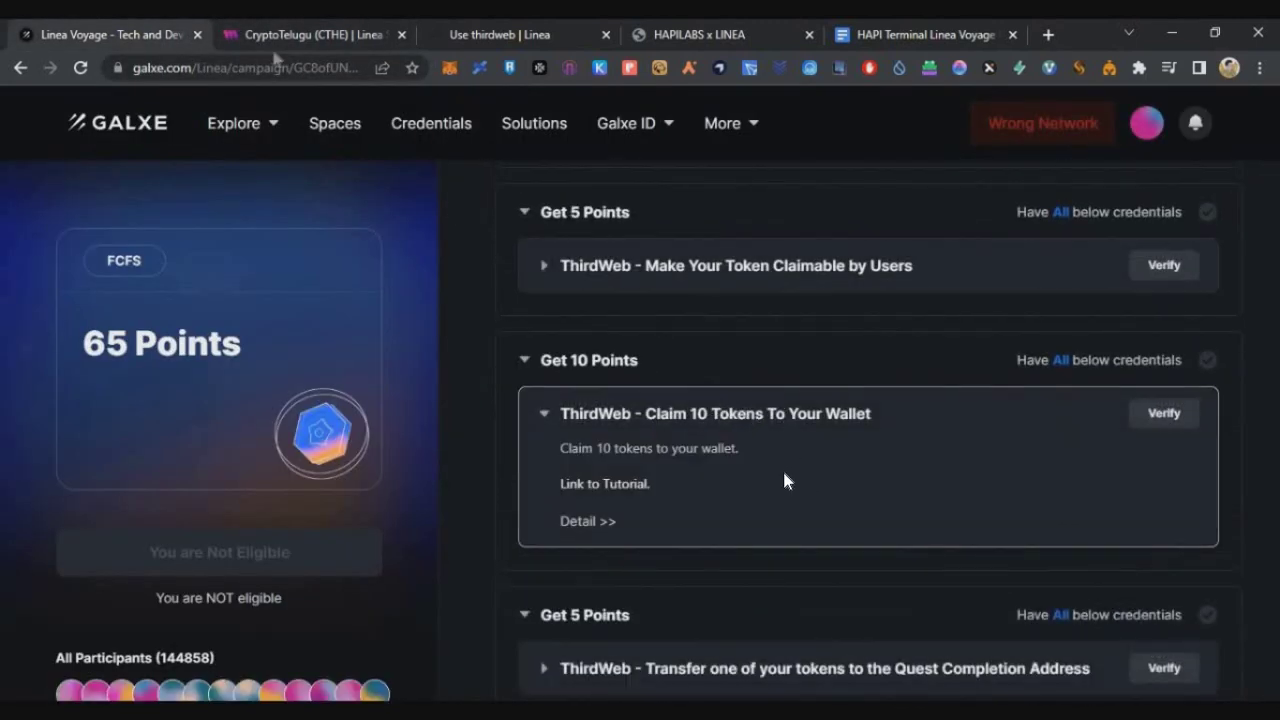
pyautogui.hotkey('ctrl', 'Tab')
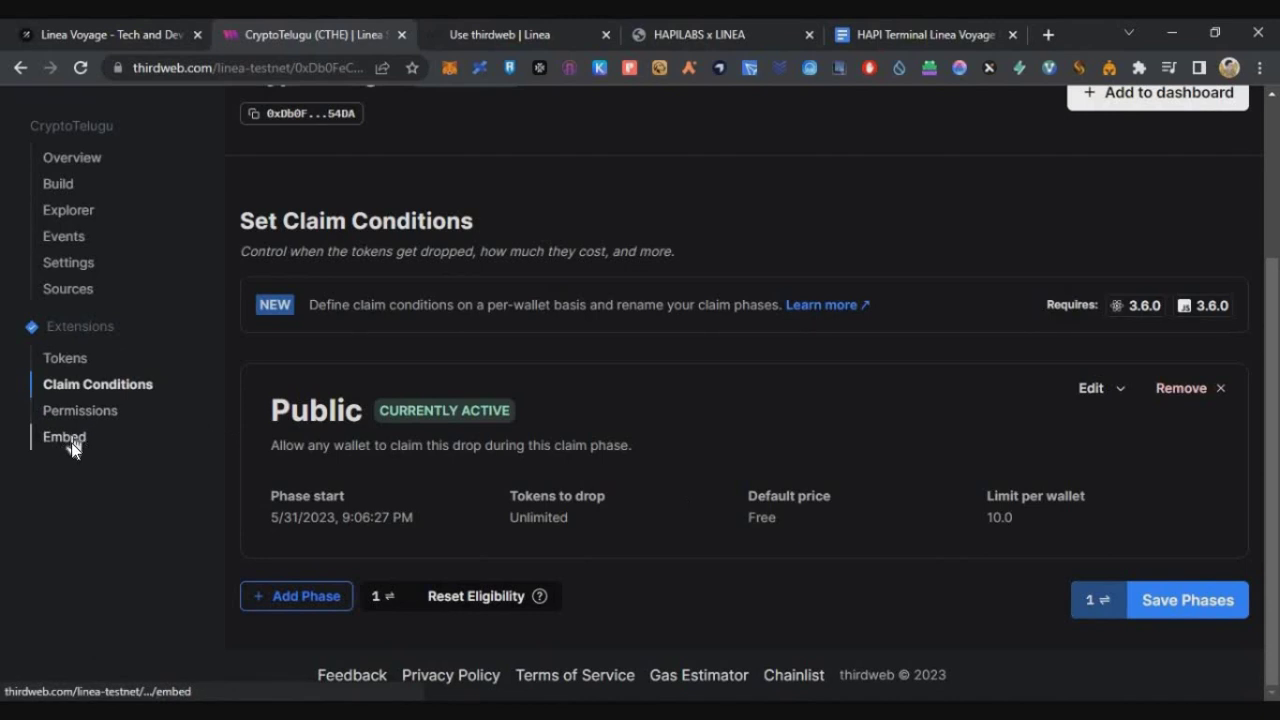
pyautogui.click(64, 437)
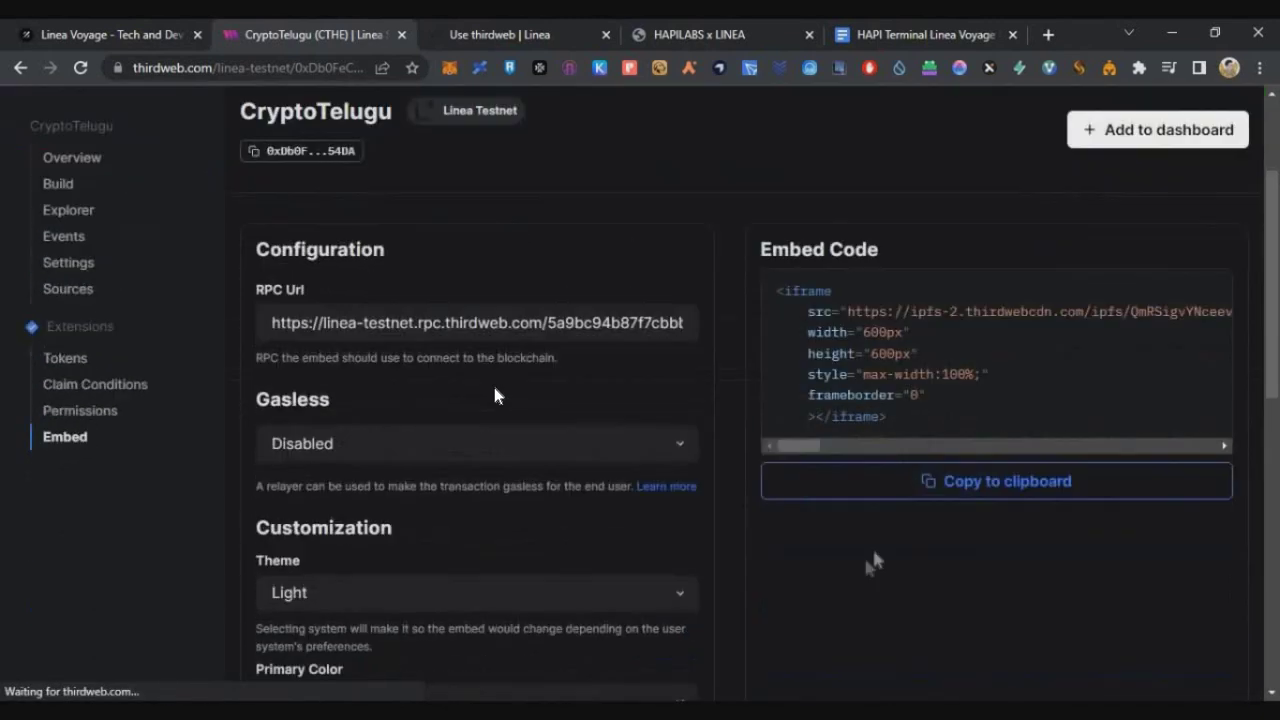
pyautogui.scroll(-10, 499, 446)
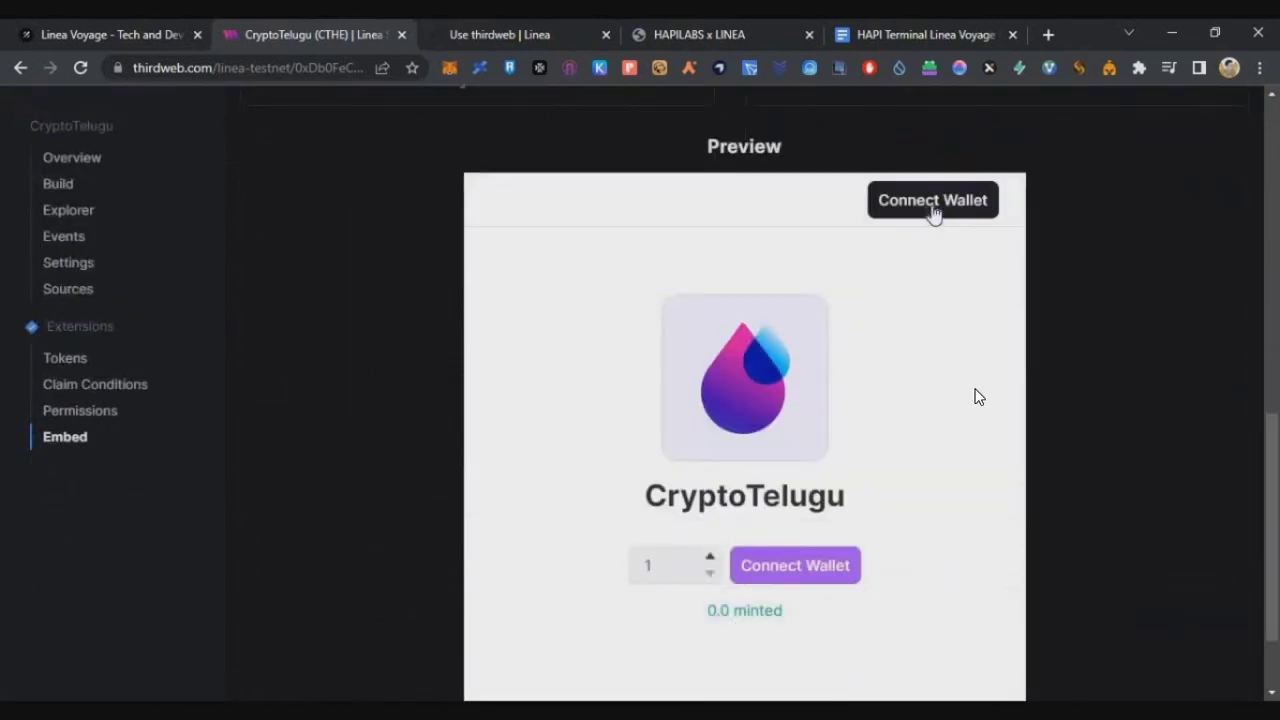
pyautogui.click(932, 205)
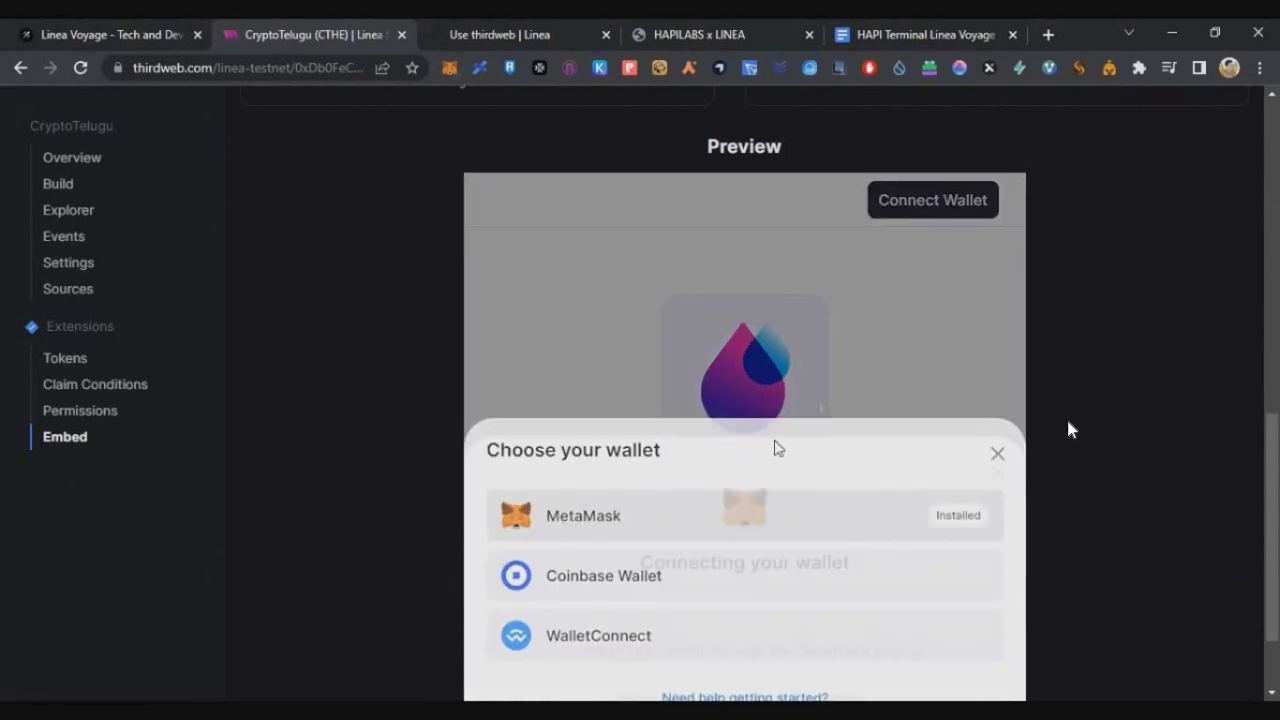
pyautogui.click(572, 515)
pyautogui.click(1194, 548)
# Mint 10 CryptoTelugu tokens free with the fastest gas option, then return to Galxe.
pyautogui.scroll(-1, 690, 540)
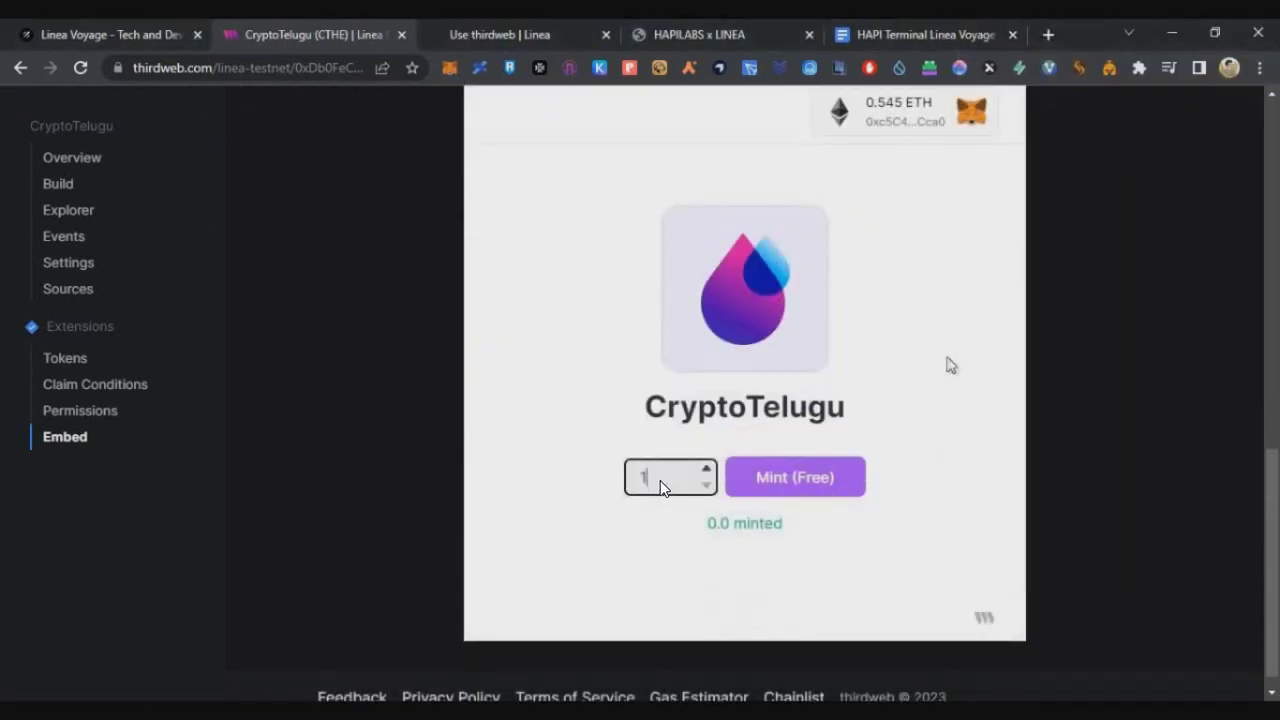
pyautogui.write('0')
pyautogui.click(812, 488)
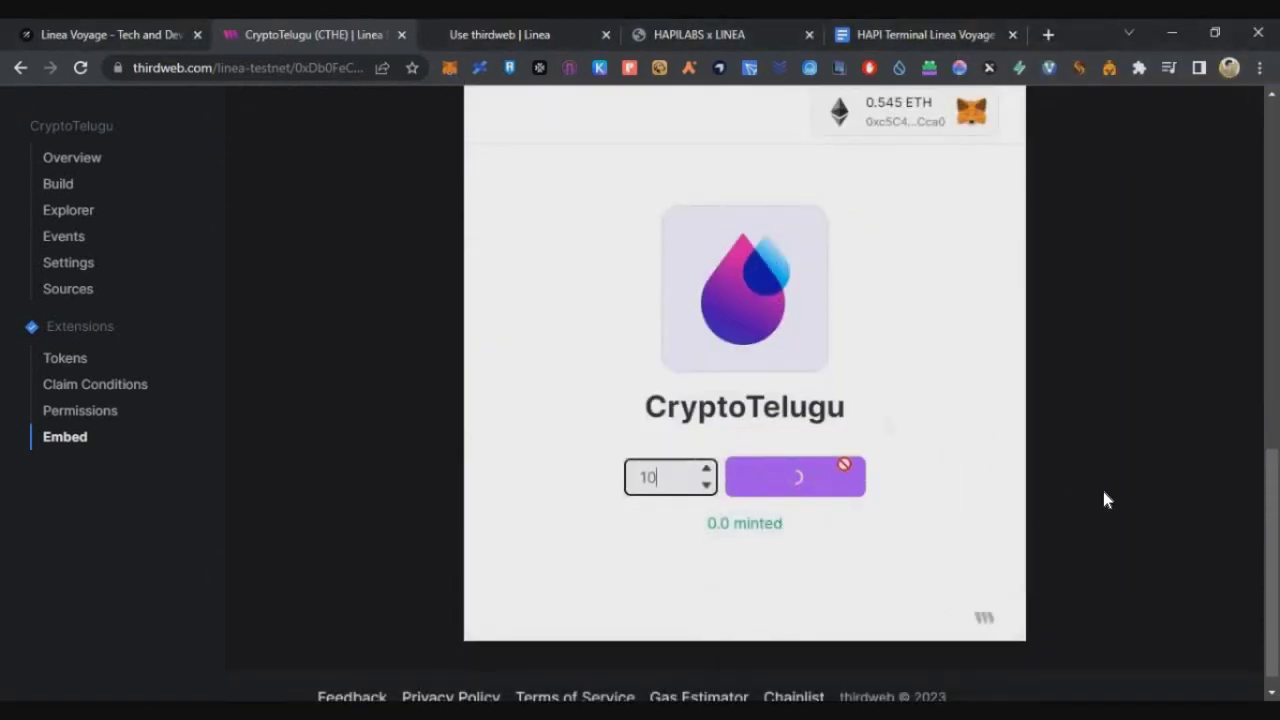
pyautogui.click(1194, 306)
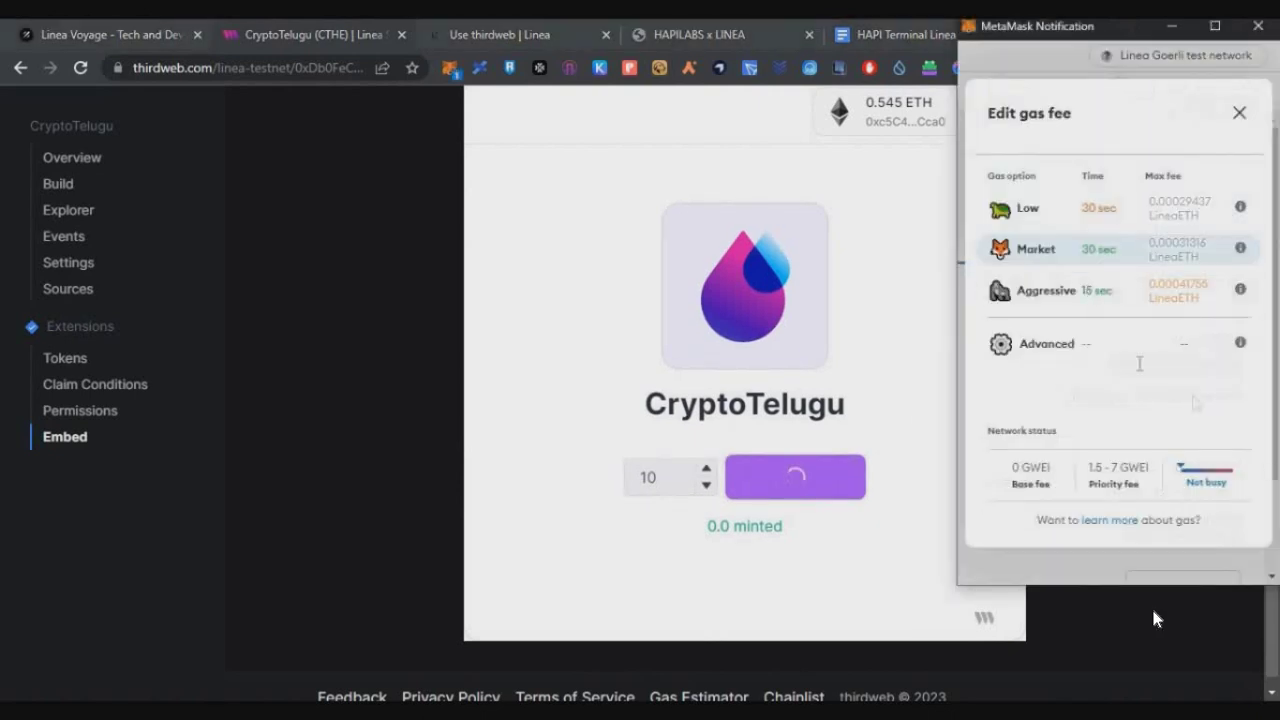
pyautogui.click(1085, 290)
pyautogui.click(1203, 535)
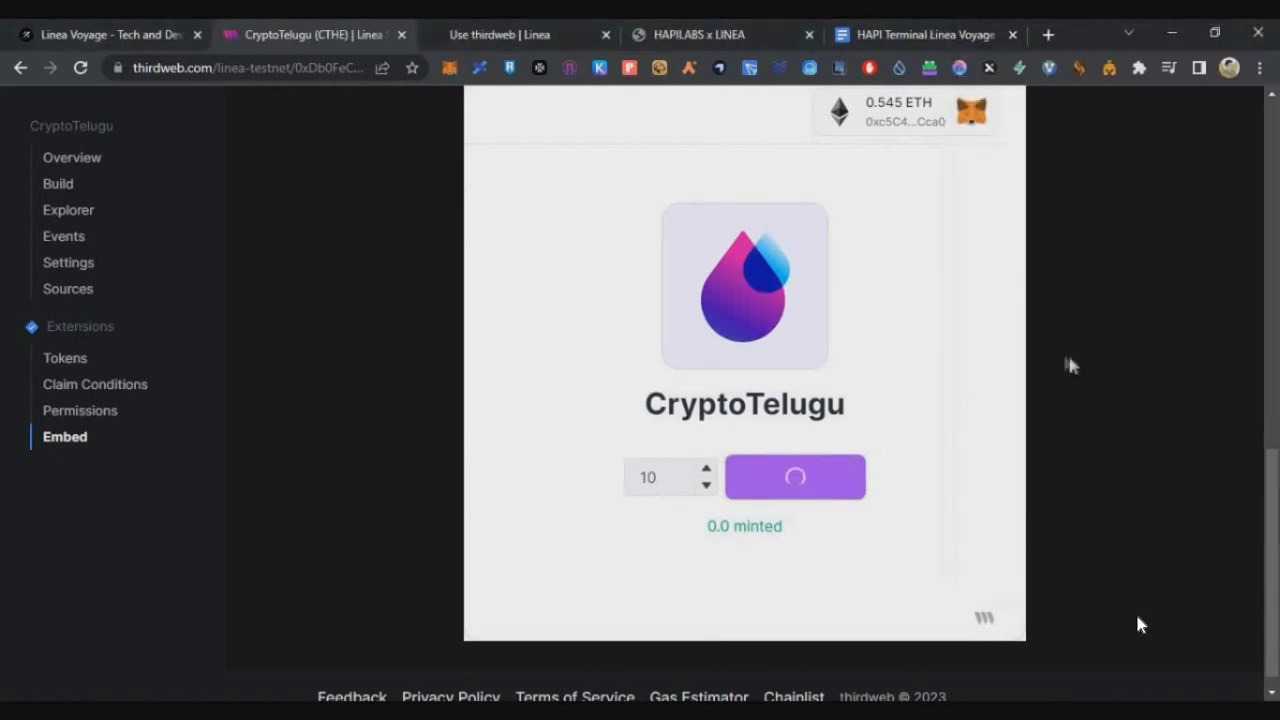
pyautogui.tripleClick(752, 522)
pyautogui.click(170, 34)
pyautogui.click(700, 415)
# Expand the Quest Completion transfer task and open the CryptoTelugu token transfer form.
pyautogui.scroll(-2, 740, 430)
pyautogui.click(749, 415)
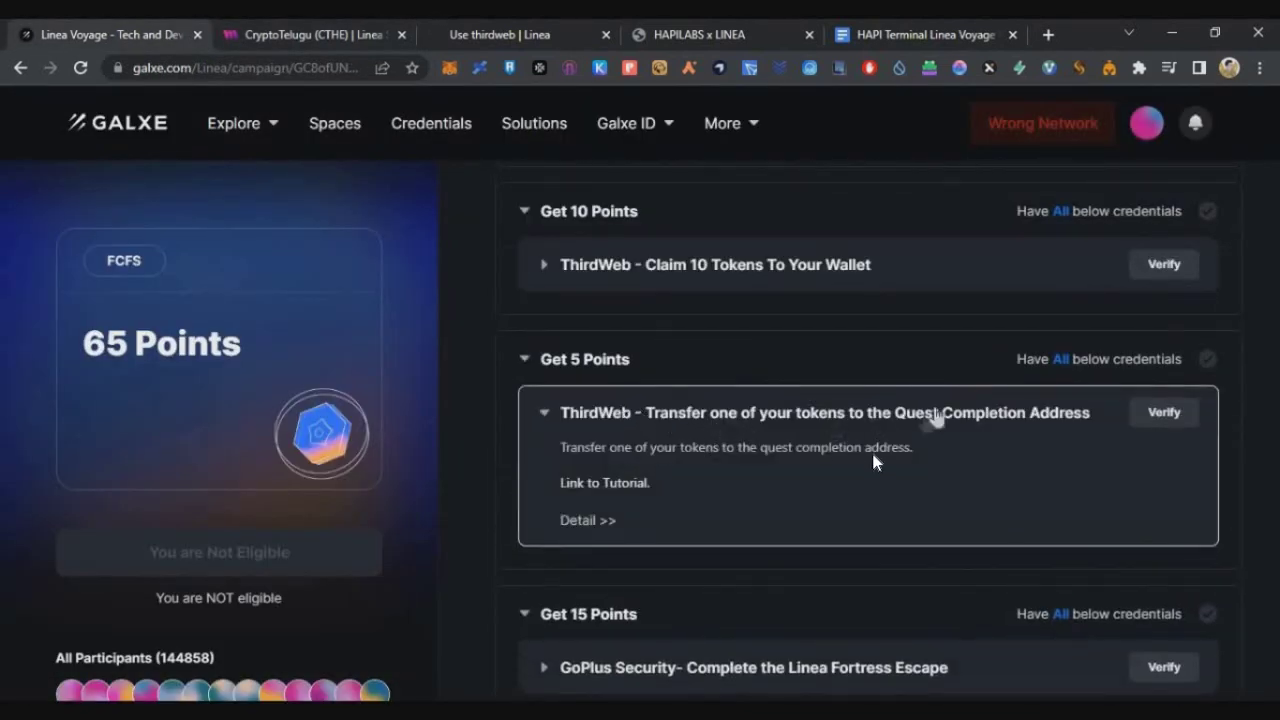
pyautogui.hotkey('ctrl', 'Tab')
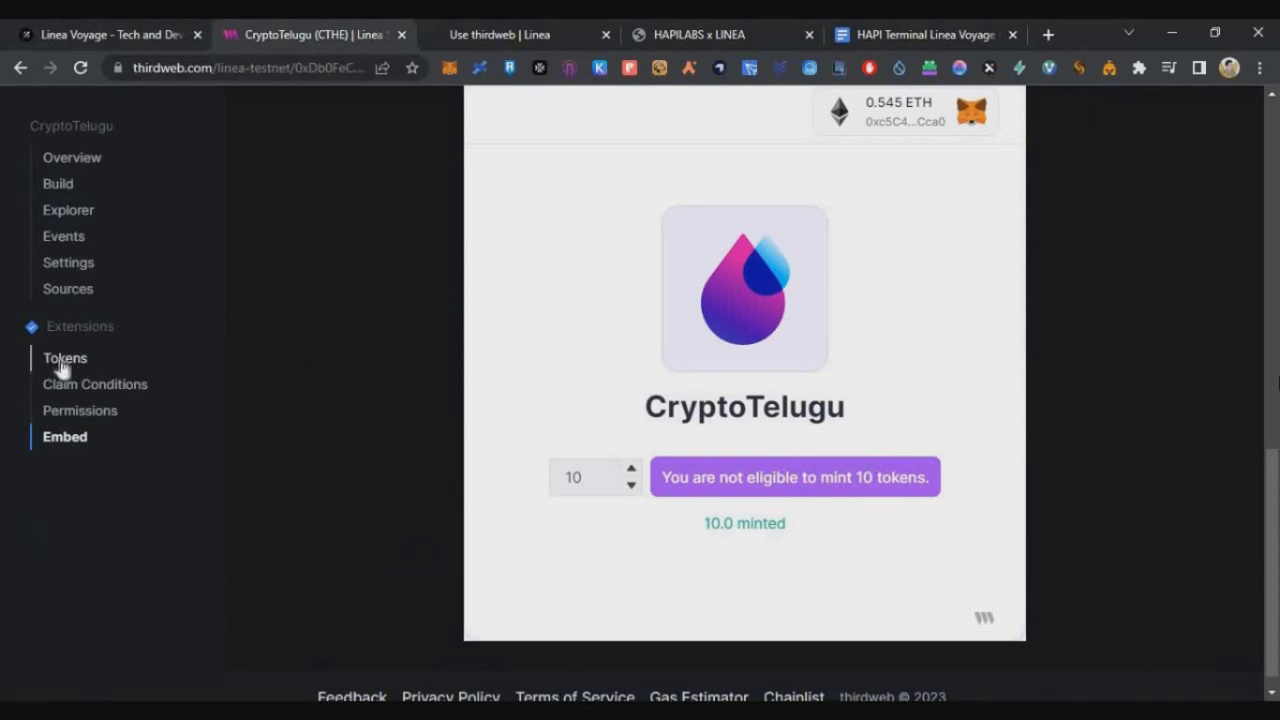
pyautogui.click(62, 360)
pyautogui.click(1212, 428)
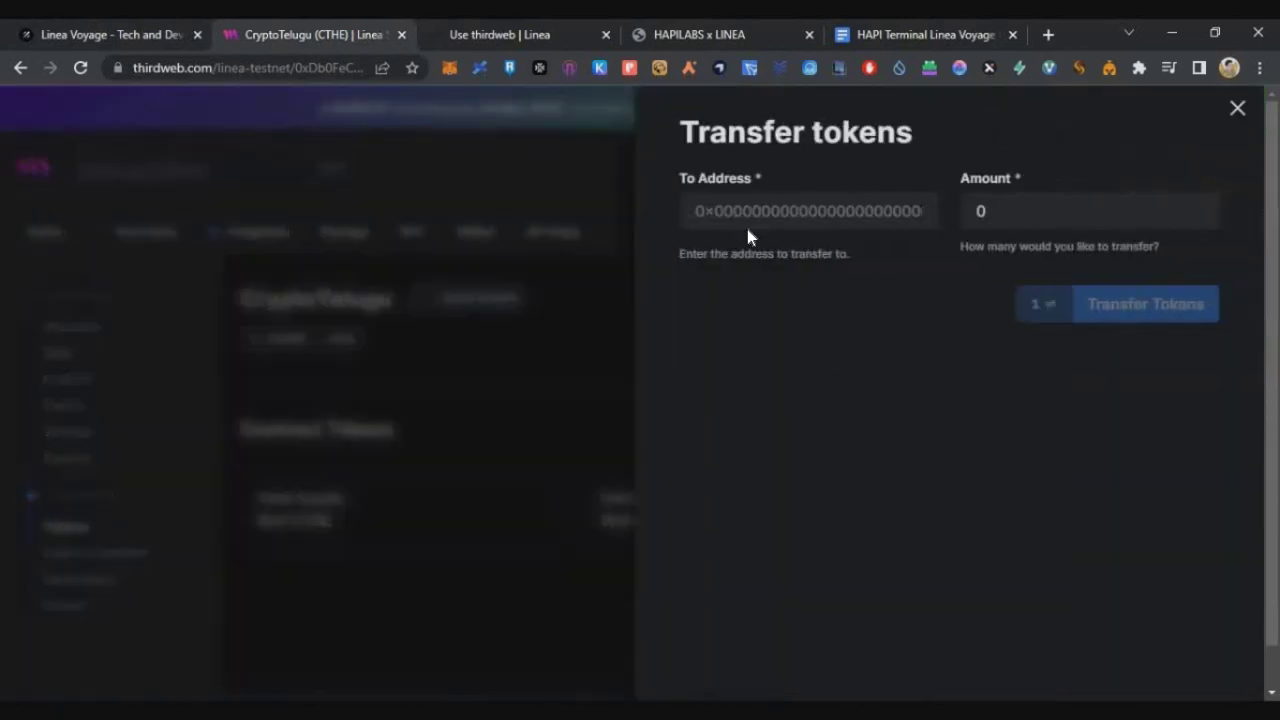
# Copy the Quest Completion address from the Linea tutorial and paste it as the recipient.
pyautogui.click(507, 36)
pyautogui.scroll(-3, 430, 330)
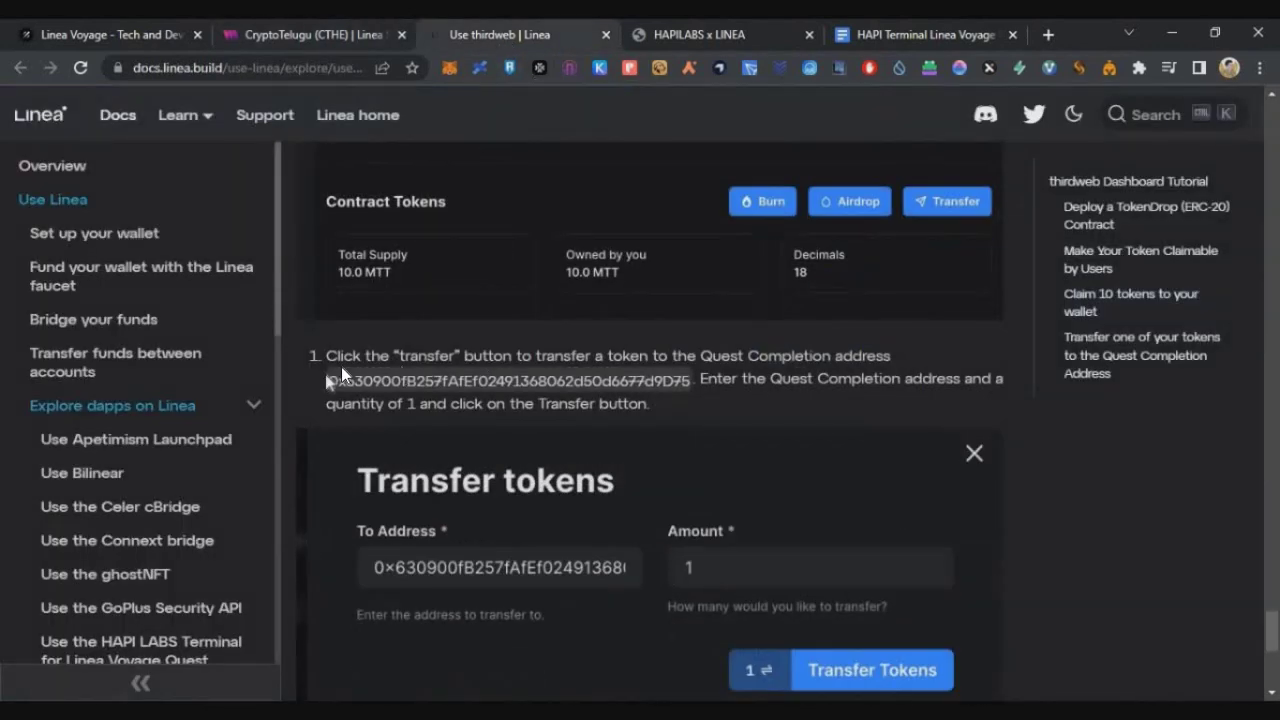
pyautogui.moveTo(328, 385); pyautogui.dragTo(690, 384)
pyautogui.hotkey('ctrl', 'c')
pyautogui.click(300, 34)
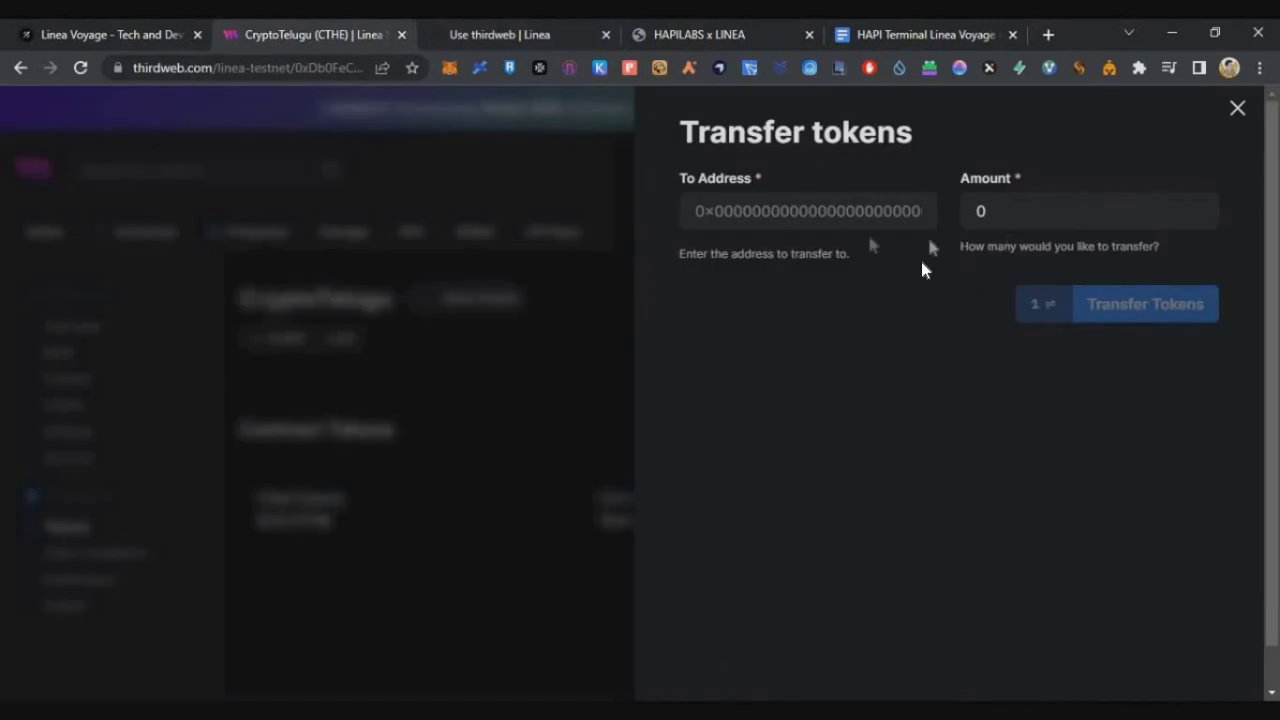
pyautogui.rightClick(813, 205)
pyautogui.click(862, 343)
# Transfer 1 CTHE with the fastest gas option, then return to Galxe.
pyautogui.click(1024, 226)
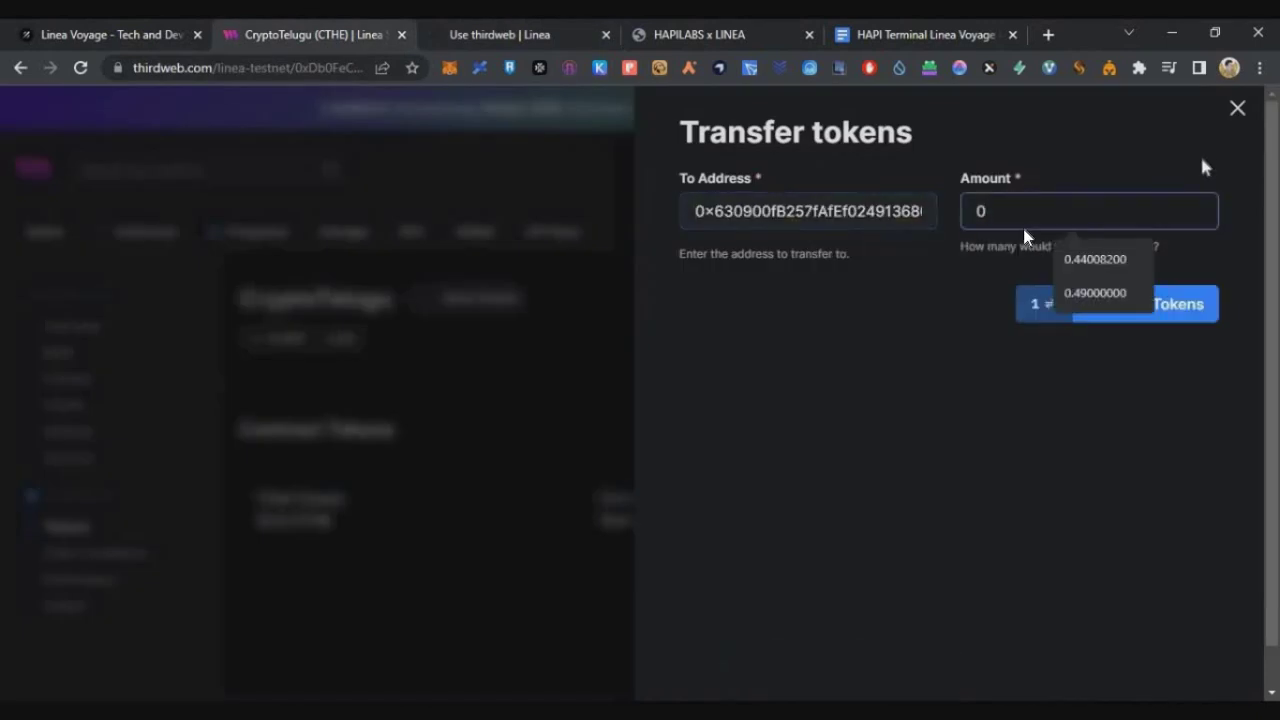
pyautogui.write('1')
pyautogui.click(1196, 304)
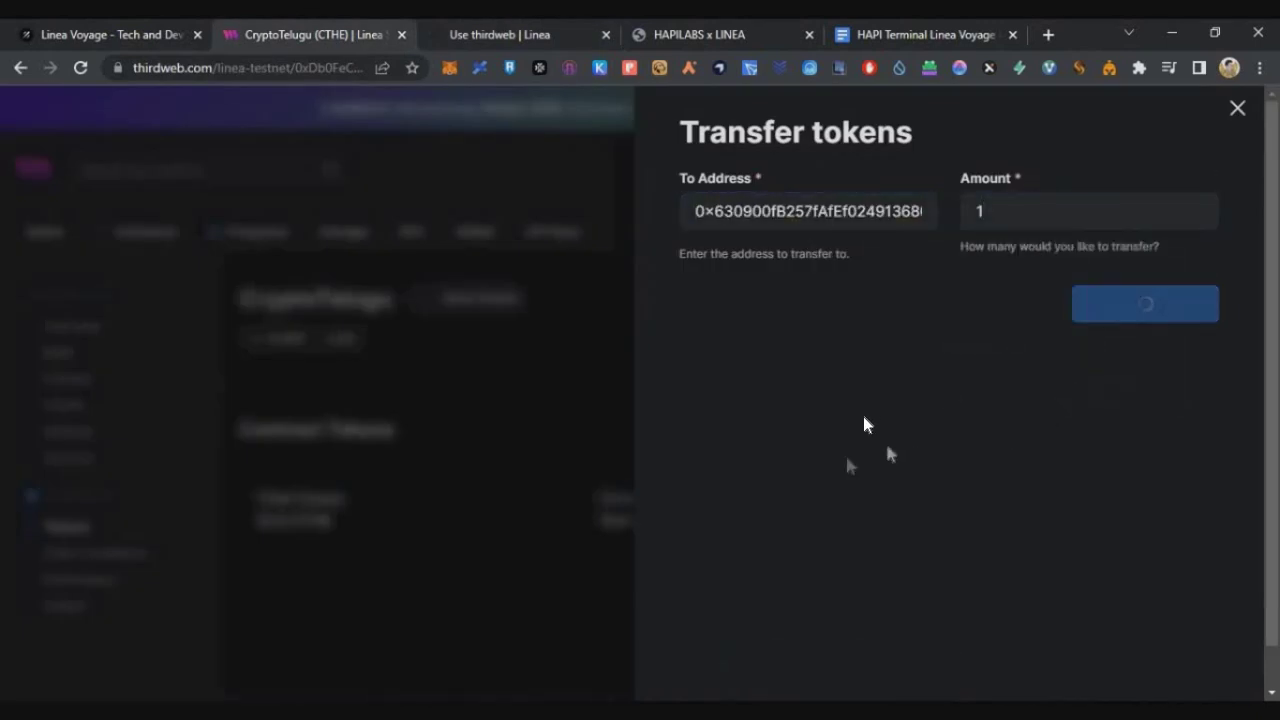
pyautogui.click(1208, 294)
pyautogui.click(1046, 290)
pyautogui.click(1171, 543)
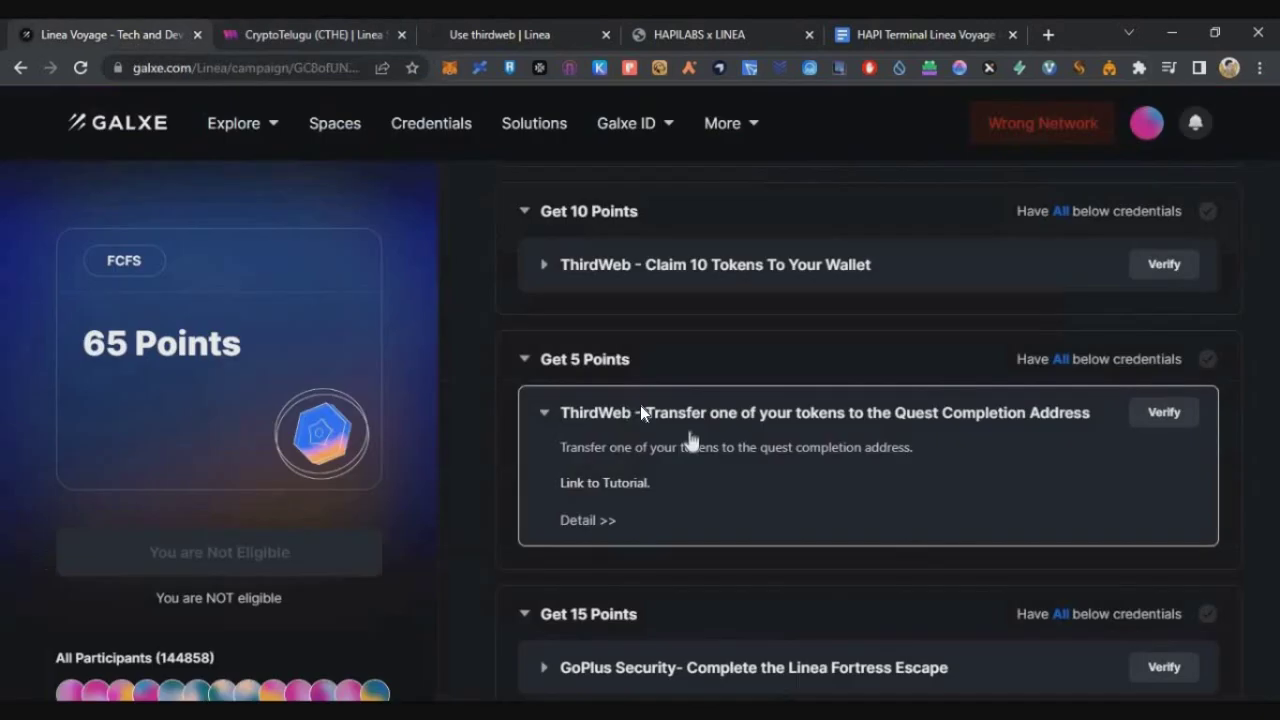
pyautogui.click(714, 410)
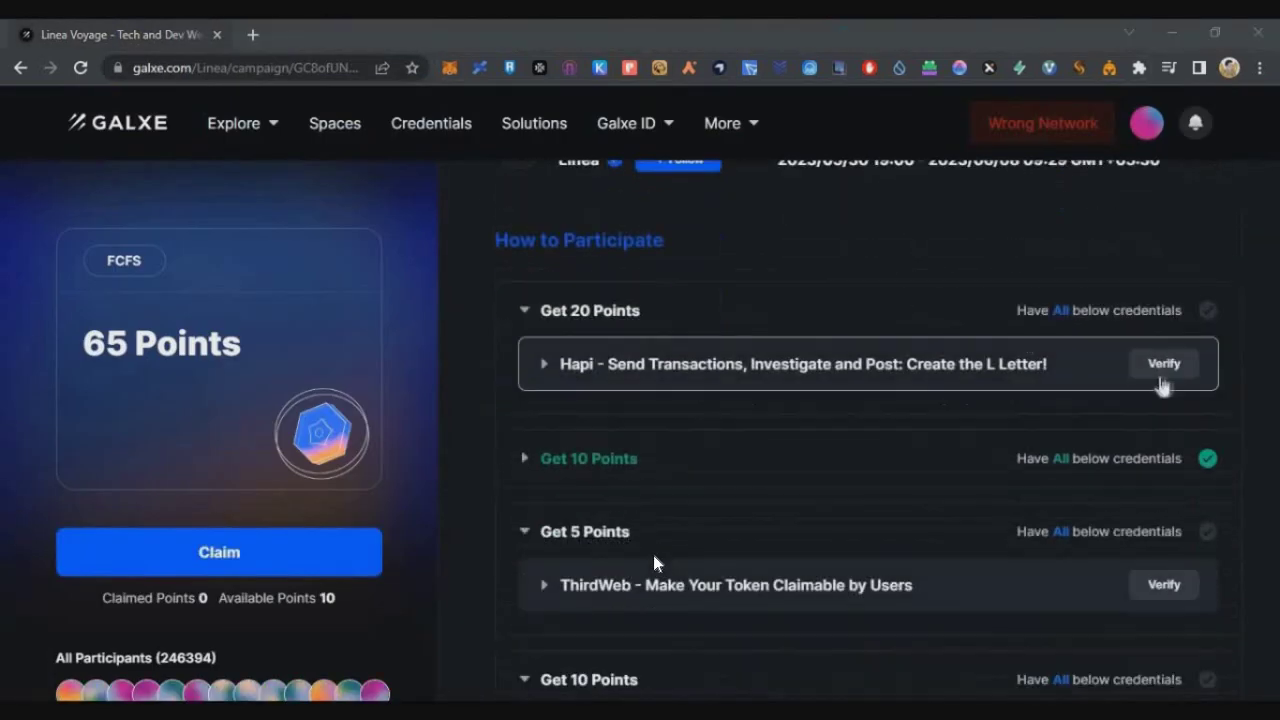
# Verify the Hapi L letter, Make Your Token Claimable and Claim 10 Tokens tasks.
pyautogui.click(1163, 368)
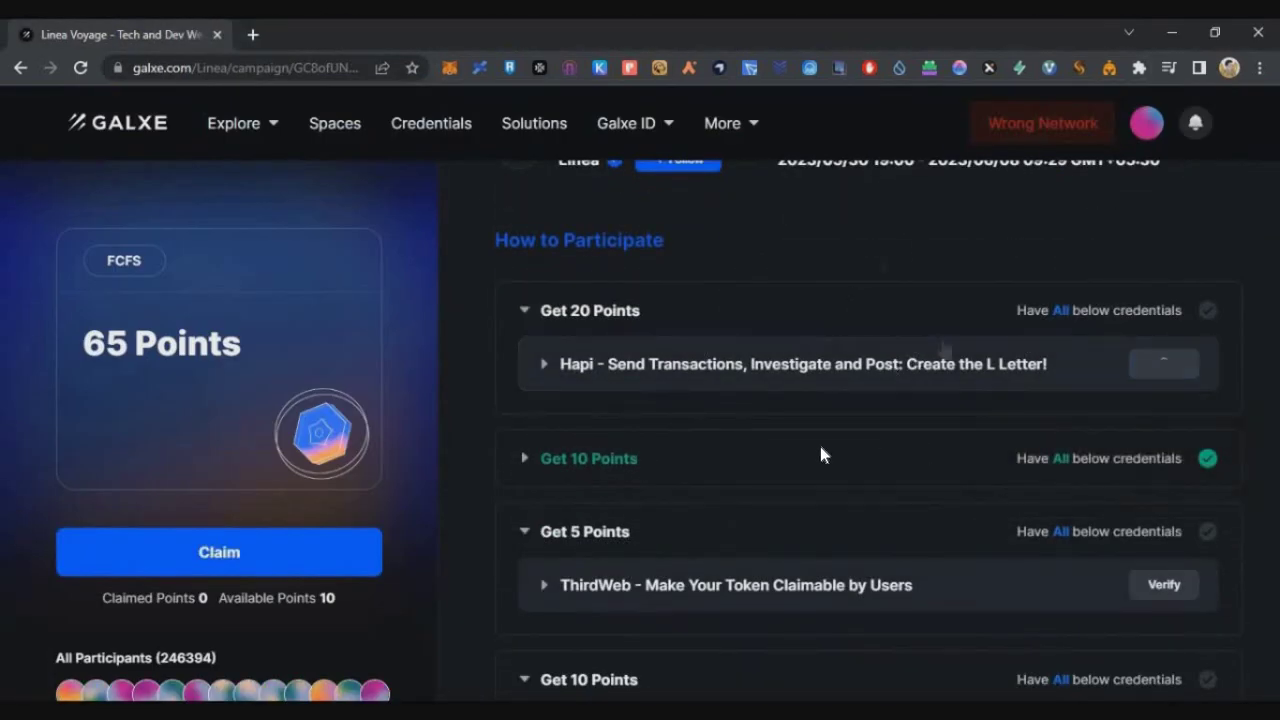
pyautogui.scroll(-2, 820, 455)
pyautogui.click(1163, 397)
pyautogui.scroll(-1, 1023, 423)
pyautogui.click(1165, 453)
pyautogui.scroll(-2, 811, 490)
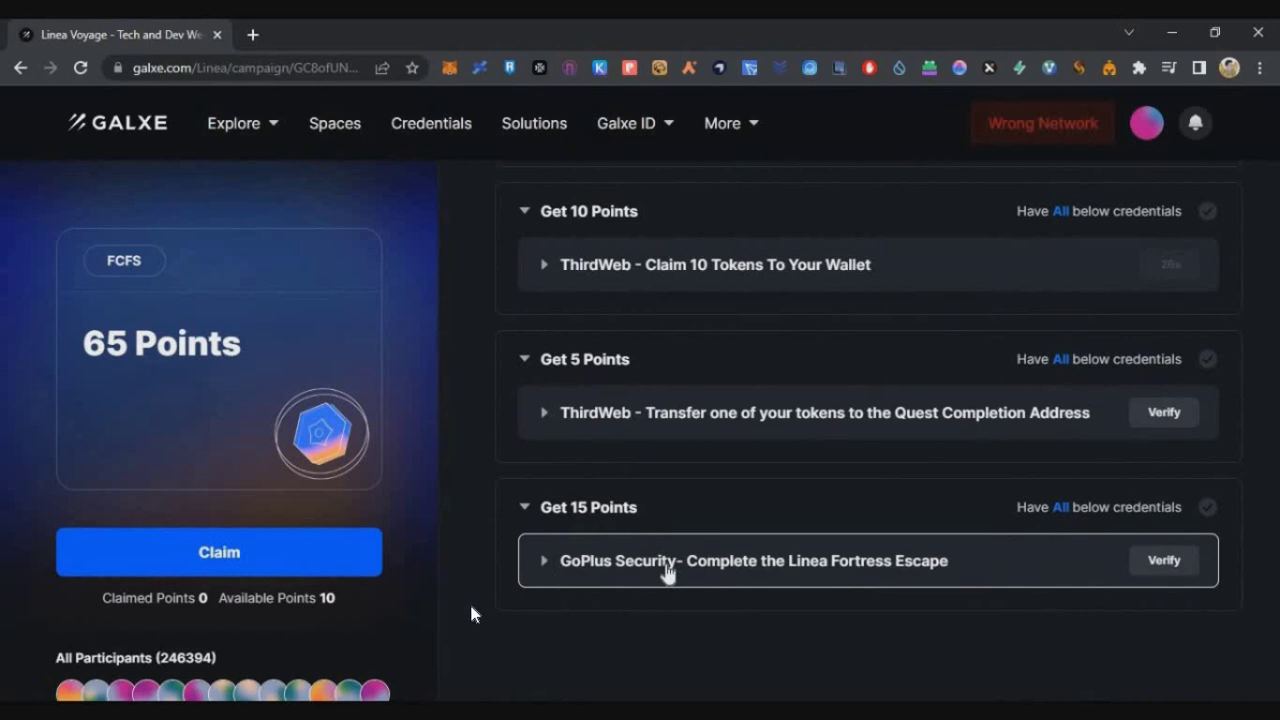
# Open the GoPlus Fortress Escape credential's detail page and its Linea Fortress Escape site.
pyautogui.click(667, 565)
pyautogui.scroll(-1, 737, 531)
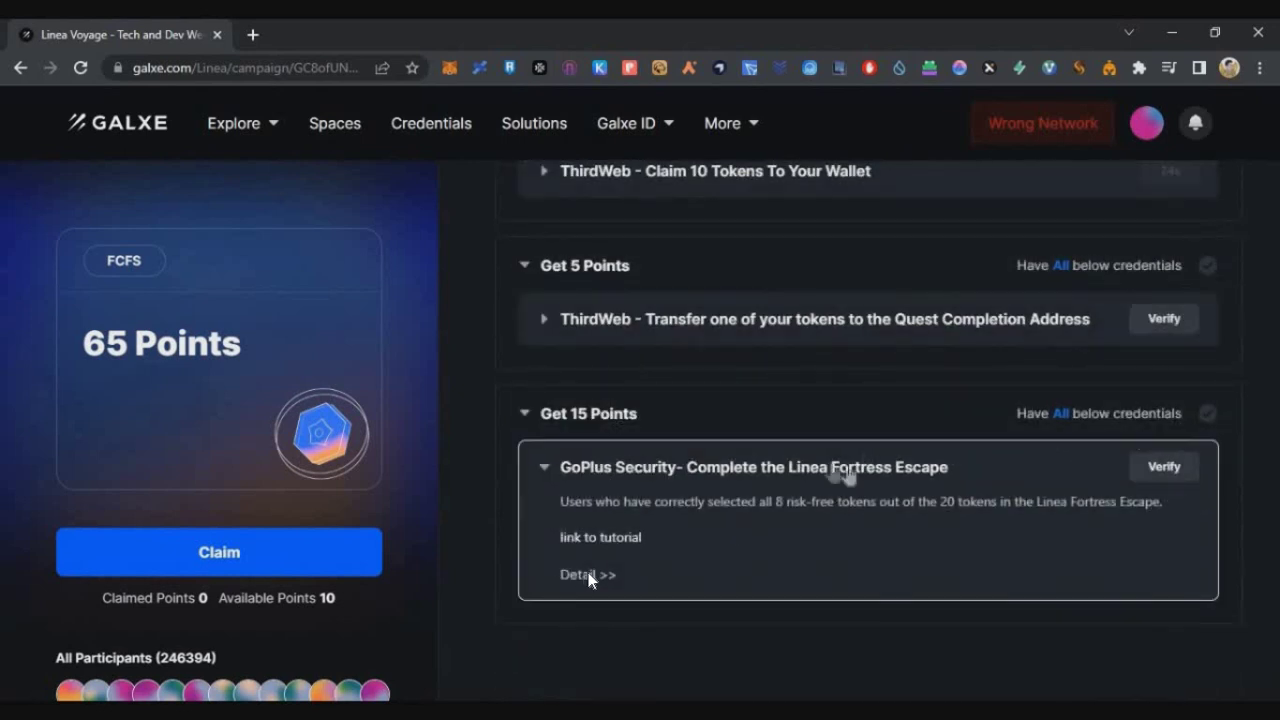
pyautogui.click(589, 573)
pyautogui.click(484, 493)
# Connect MetaMask to GoPlus Linea Safe Fortress and bring up the 20-token grid.
pyautogui.click(1192, 105)
pyautogui.click(749, 371)
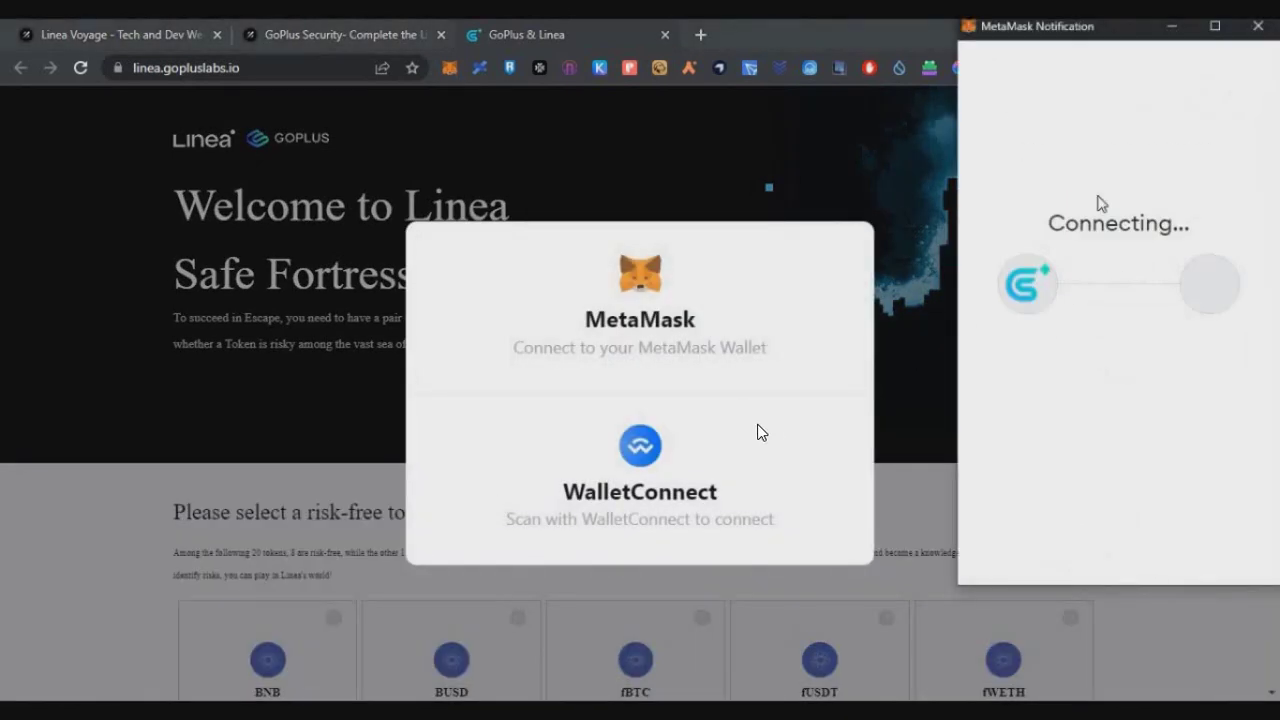
pyautogui.scroll(-5, 758, 430)
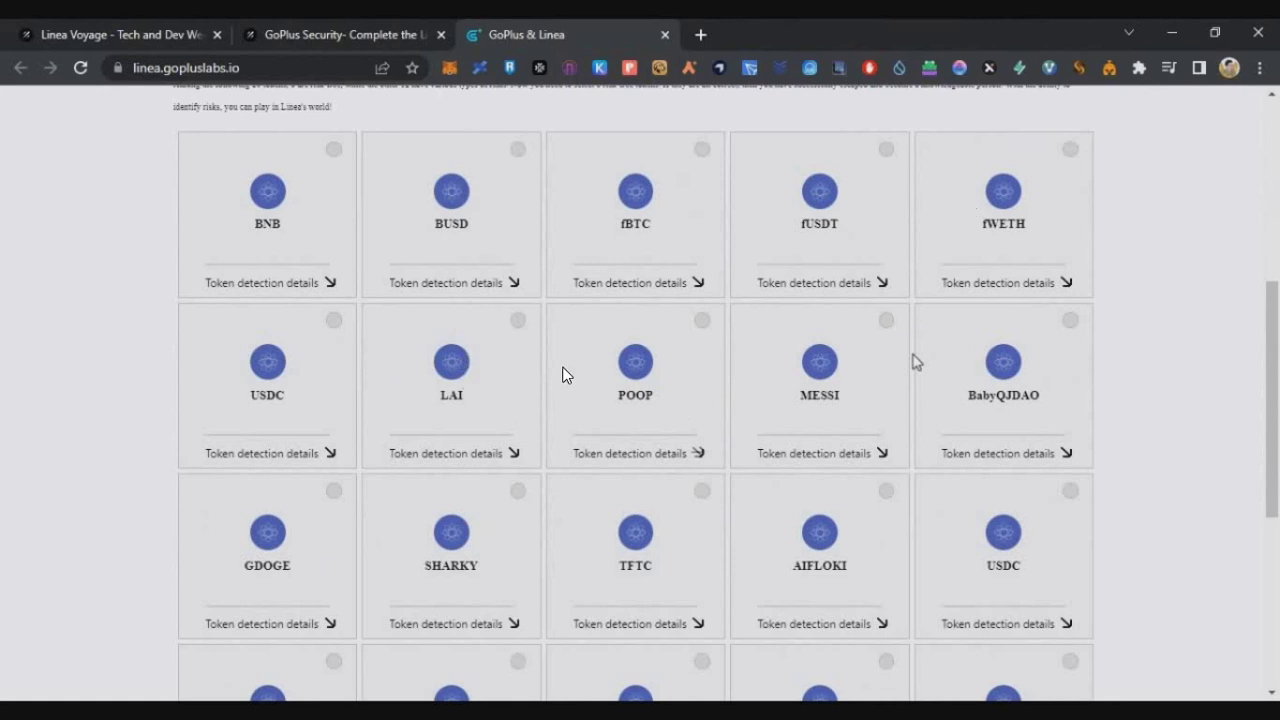
pyautogui.scroll(-2, 251, 437)
pyautogui.scroll(4, 294, 457)
pyautogui.moveTo(185, 324); pyautogui.dragTo(426, 326)
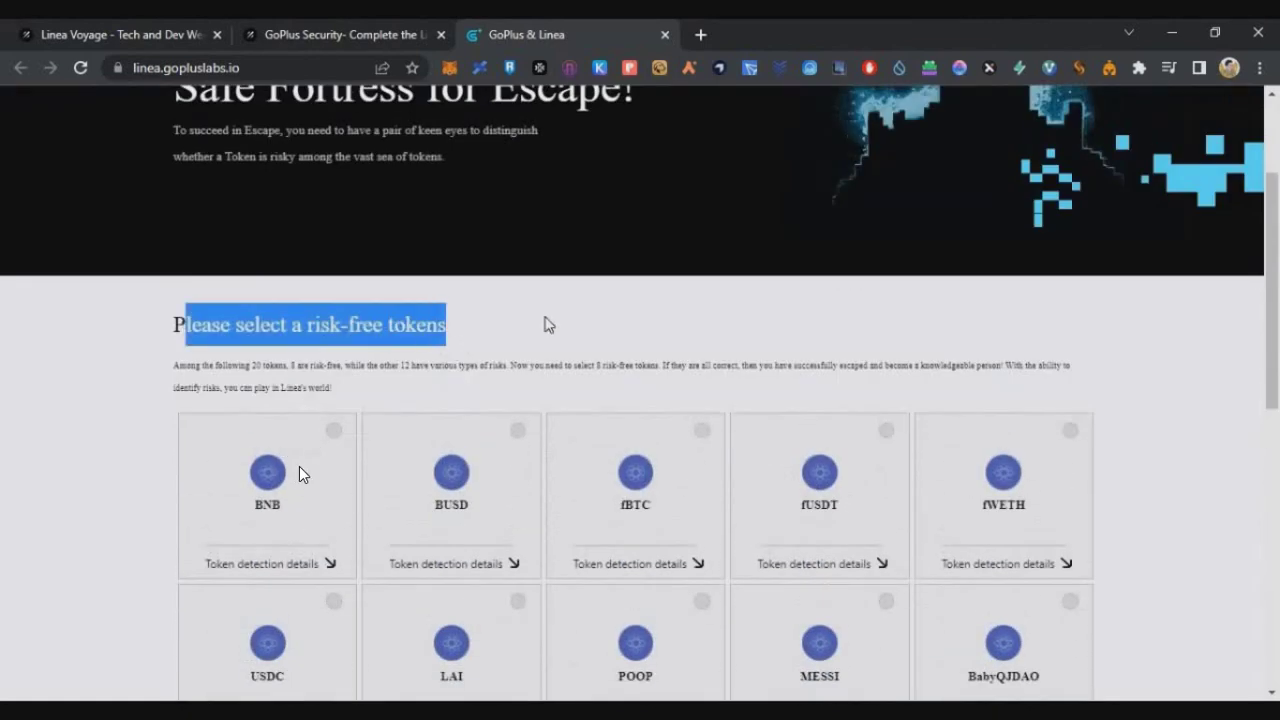
pyautogui.scroll(-1, 290, 475)
# Check the security reports of BNB, BUSD, fBTC, fUSDT and fWETH for risky items.
pyautogui.click(280, 474)
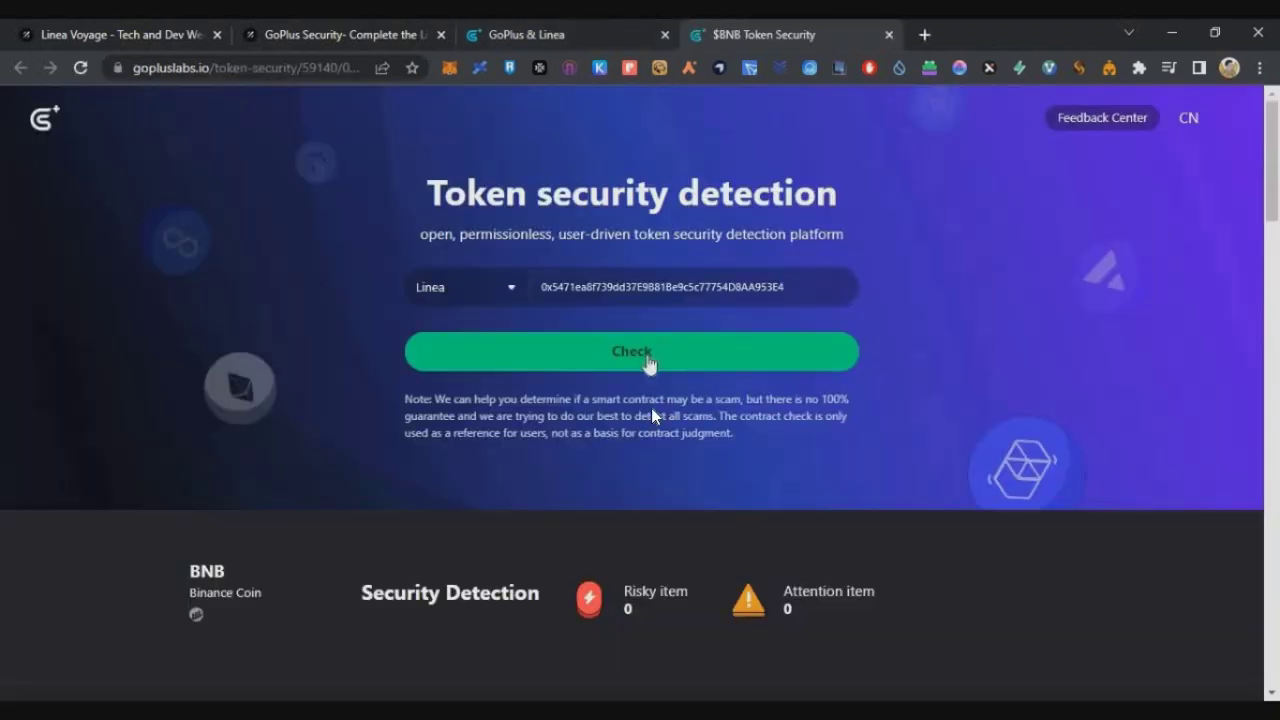
pyautogui.moveTo(655, 618); pyautogui.dragTo(793, 566)
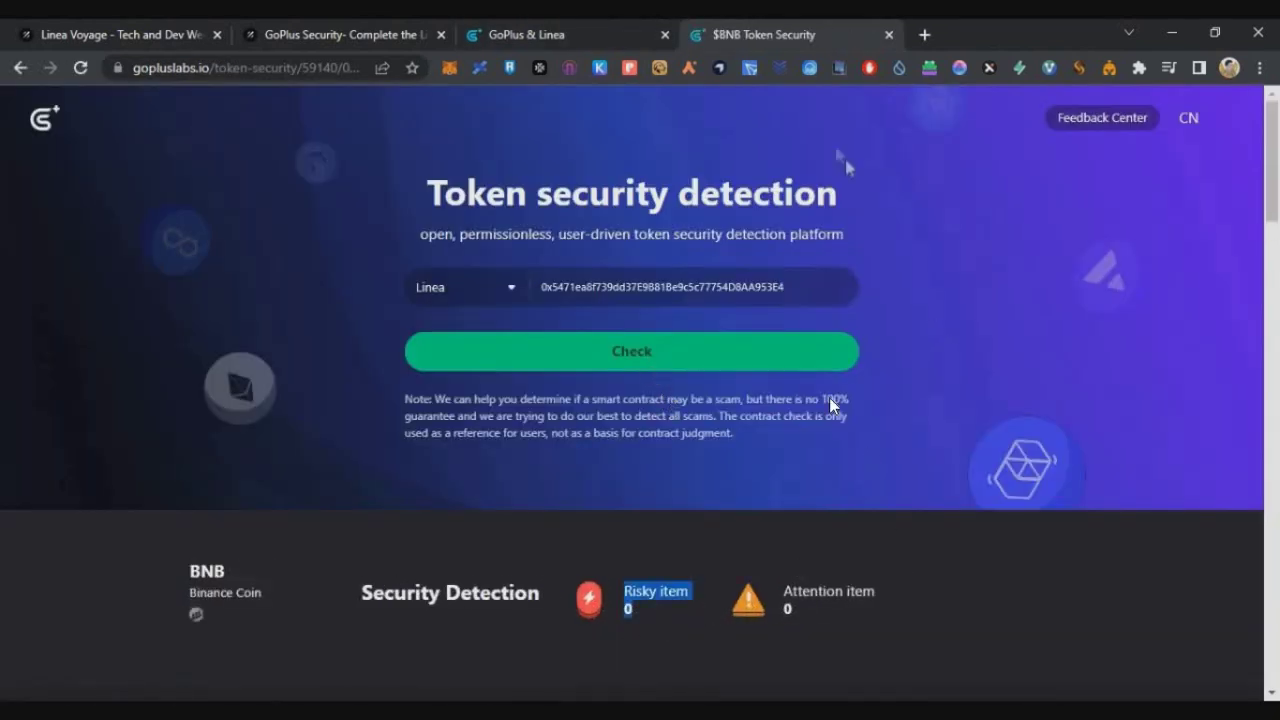
pyautogui.click(889, 34)
pyautogui.click(516, 474)
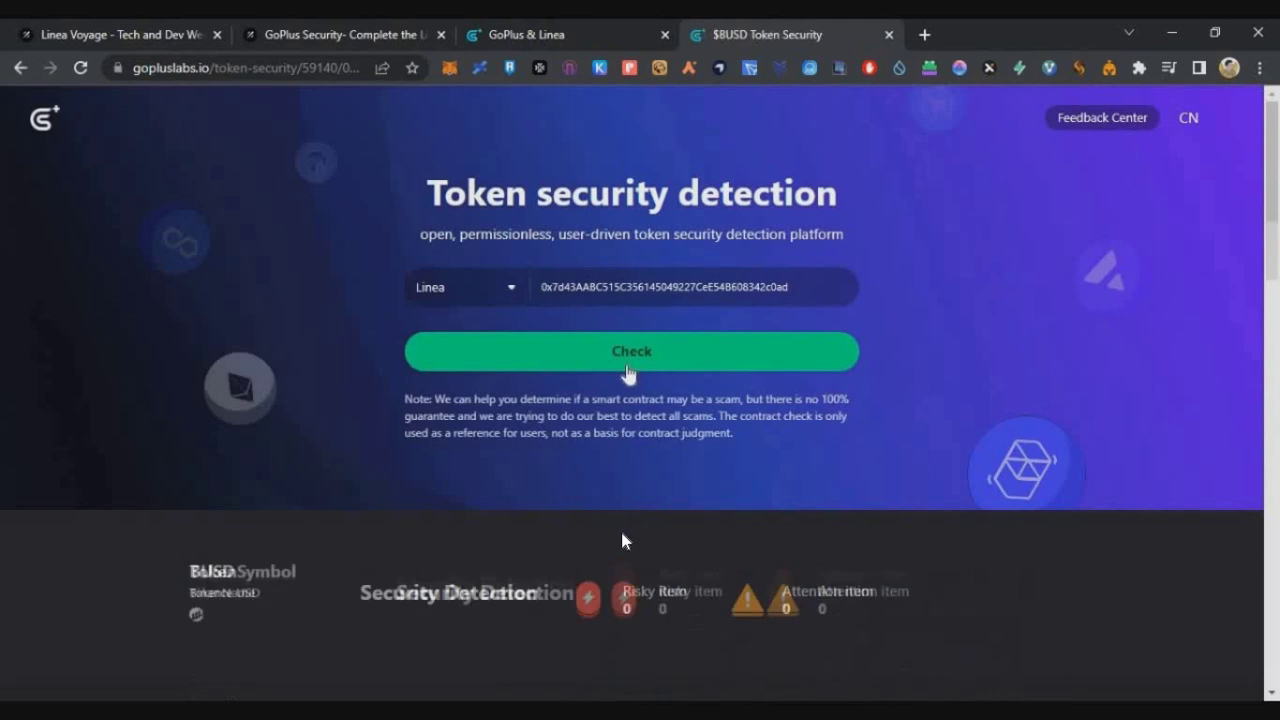
pyautogui.click(889, 34)
pyautogui.click(670, 468)
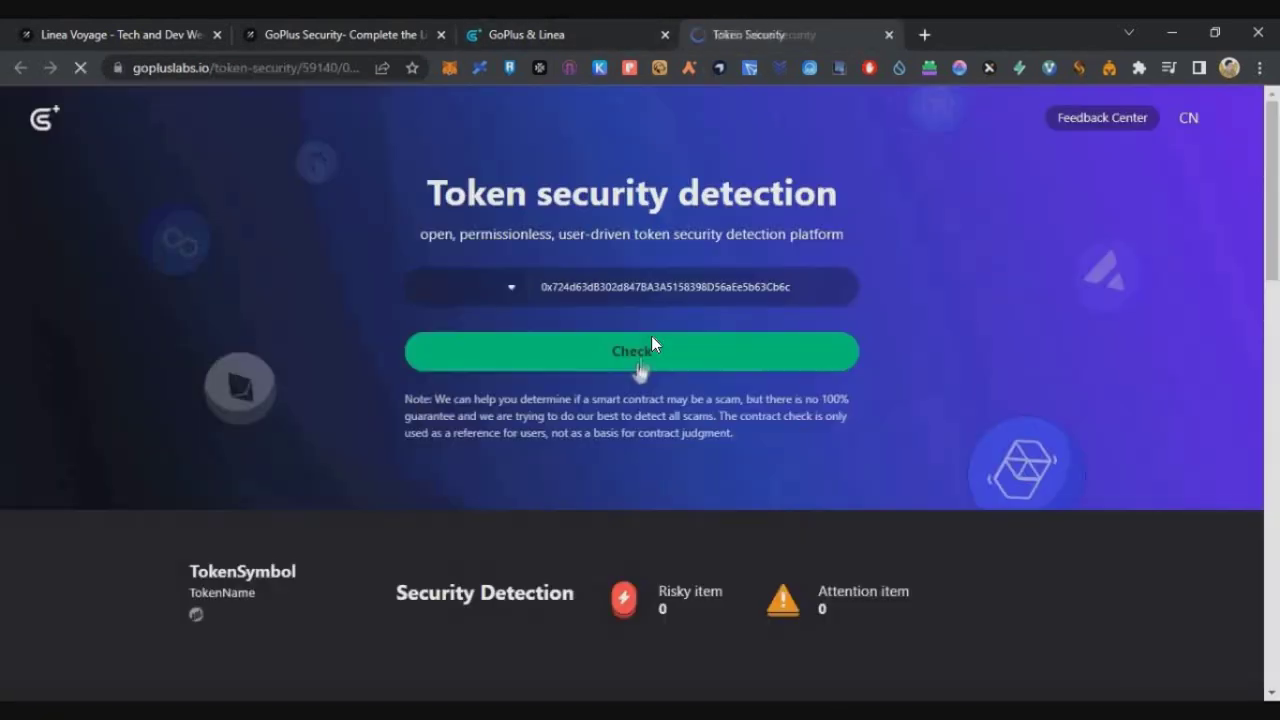
pyautogui.click(889, 34)
pyautogui.click(877, 471)
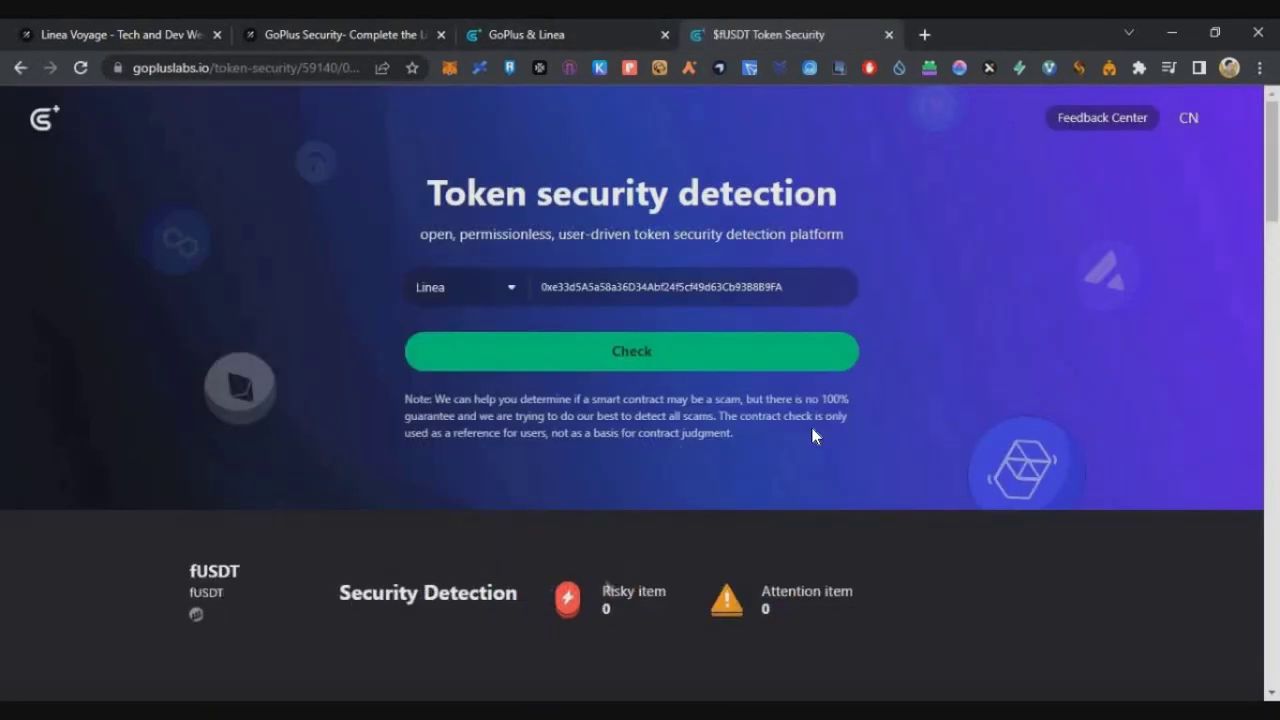
pyautogui.click(889, 34)
pyautogui.click(1060, 471)
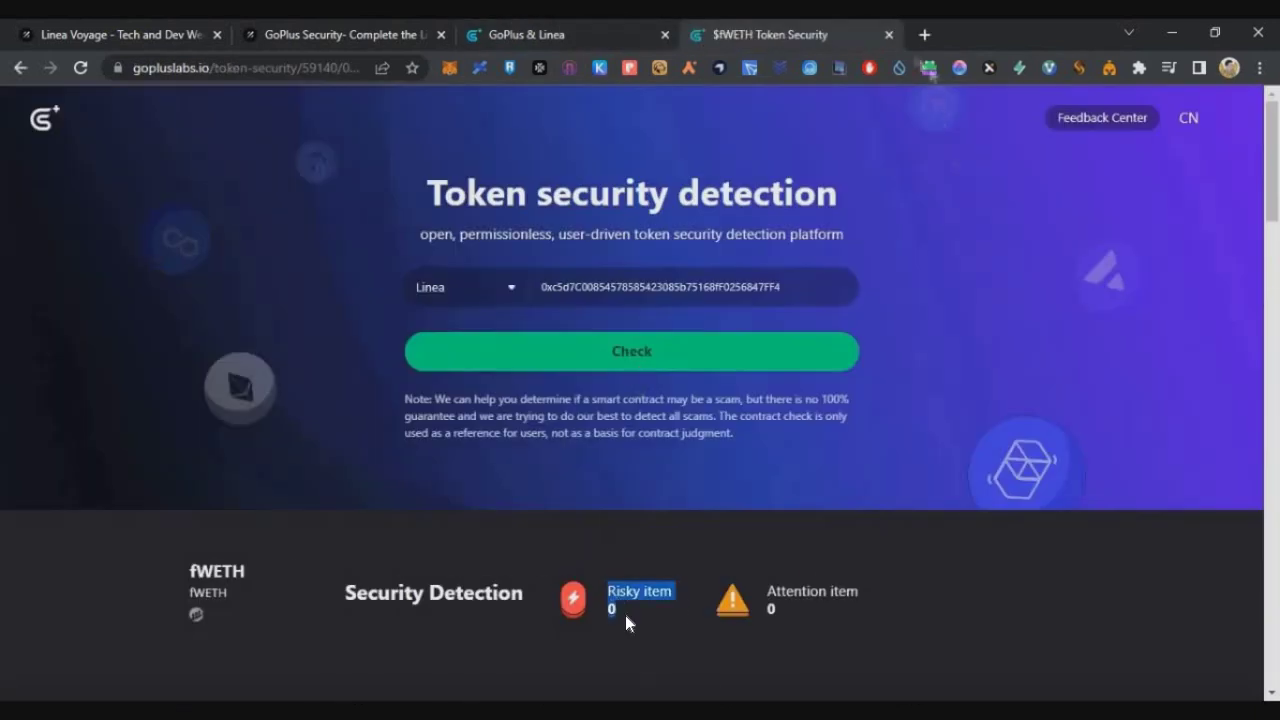
pyautogui.click(889, 34)
# Check the USDC, LAI, POOP, MESSI and BabyQJDAO security reports for risky items.
pyautogui.scroll(-3, 669, 605)
pyautogui.click(329, 449)
pyautogui.moveTo(908, 612); pyautogui.dragTo(945, 660)
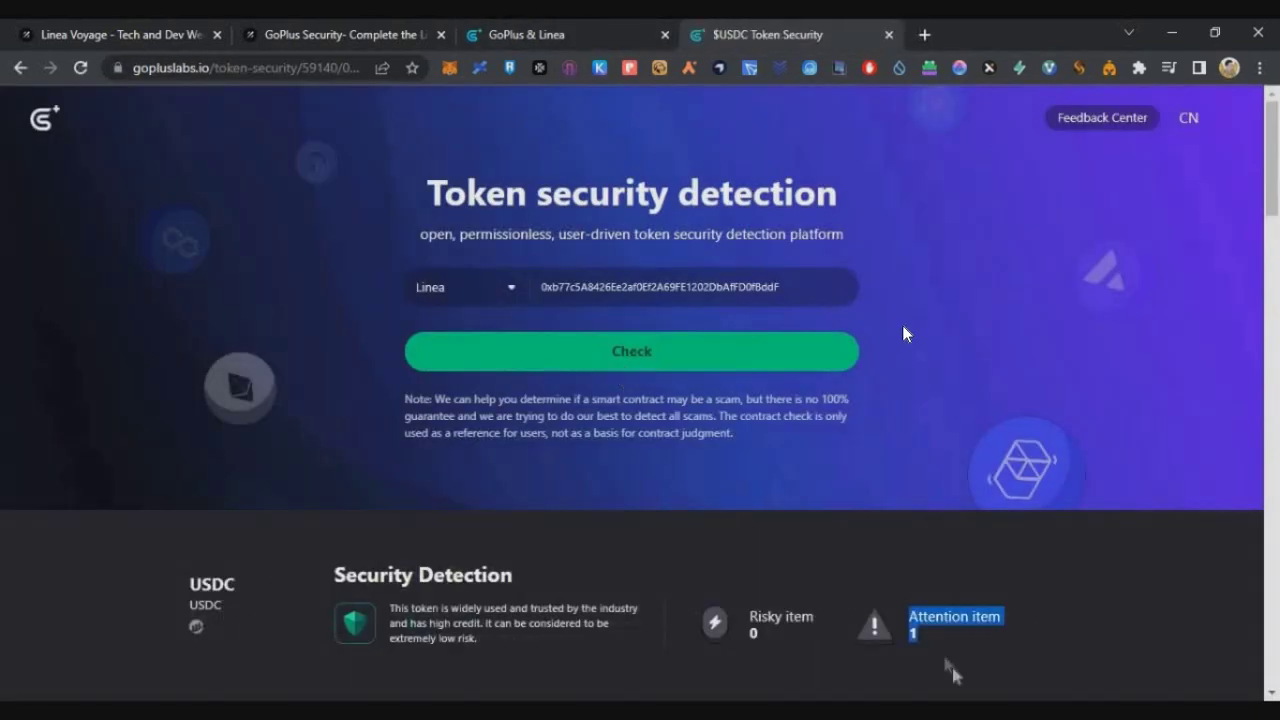
pyautogui.click(889, 34)
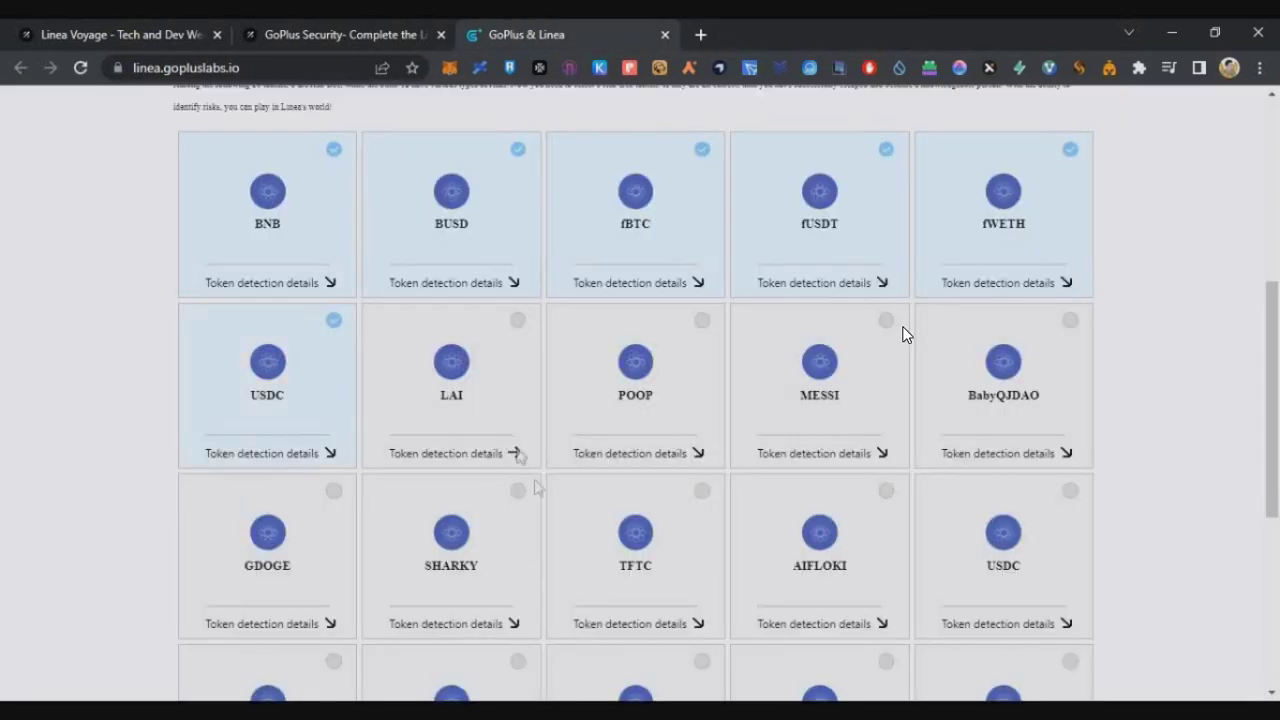
pyautogui.click(516, 453)
pyautogui.hotkey('ctrl', 'w')
pyautogui.click(697, 453)
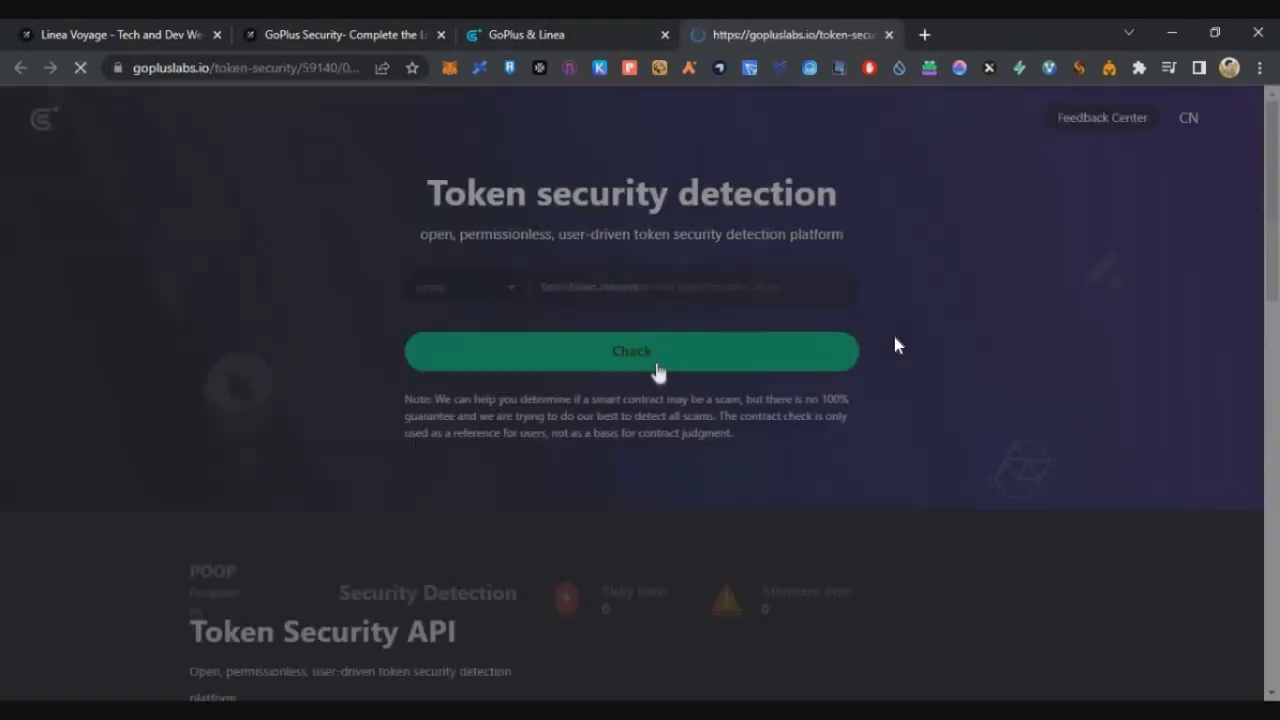
pyautogui.hotkey('ctrl', 'w')
pyautogui.click(880, 450)
pyautogui.moveTo(690, 615); pyautogui.dragTo(680, 570)
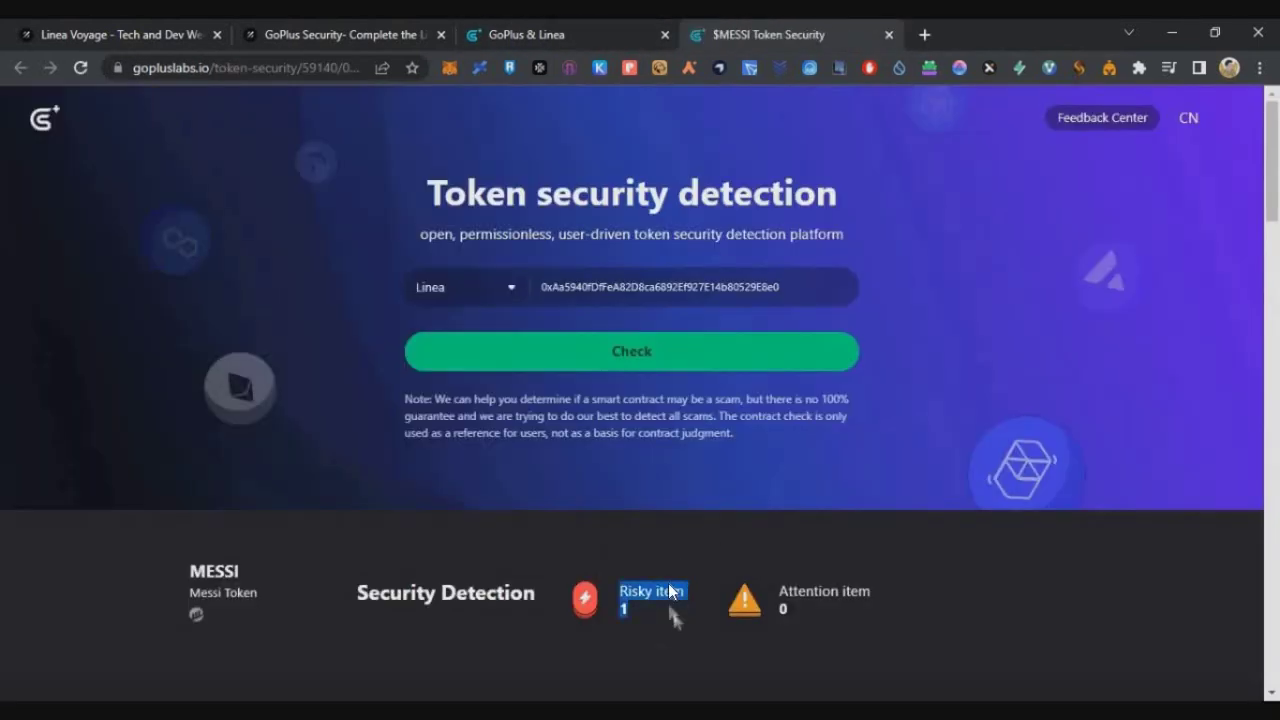
pyautogui.hotkey('ctrl', 'w')
pyautogui.click(1068, 455)
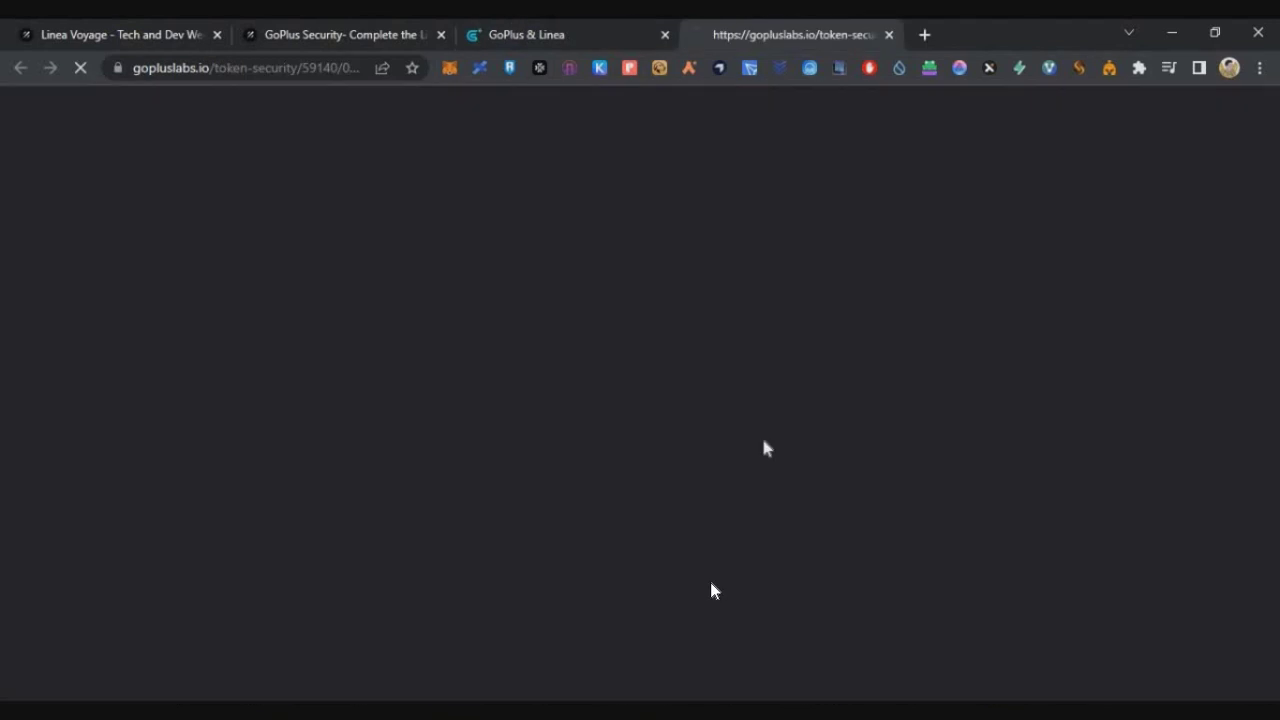
pyautogui.moveTo(705, 592); pyautogui.dragTo(668, 612)
pyautogui.hotkey('ctrl', 'w')
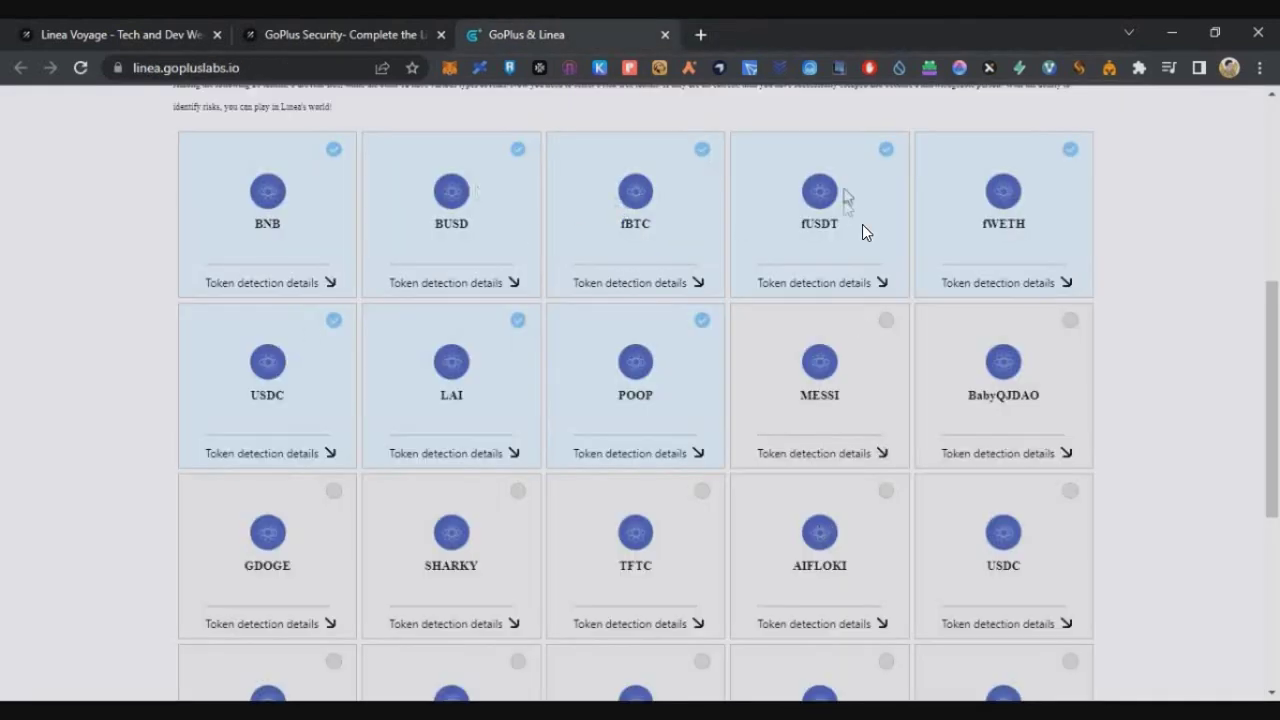
# Submit the eight risk-free tokens and return to the Galxe campaign.
pyautogui.scroll(-2, 909, 289)
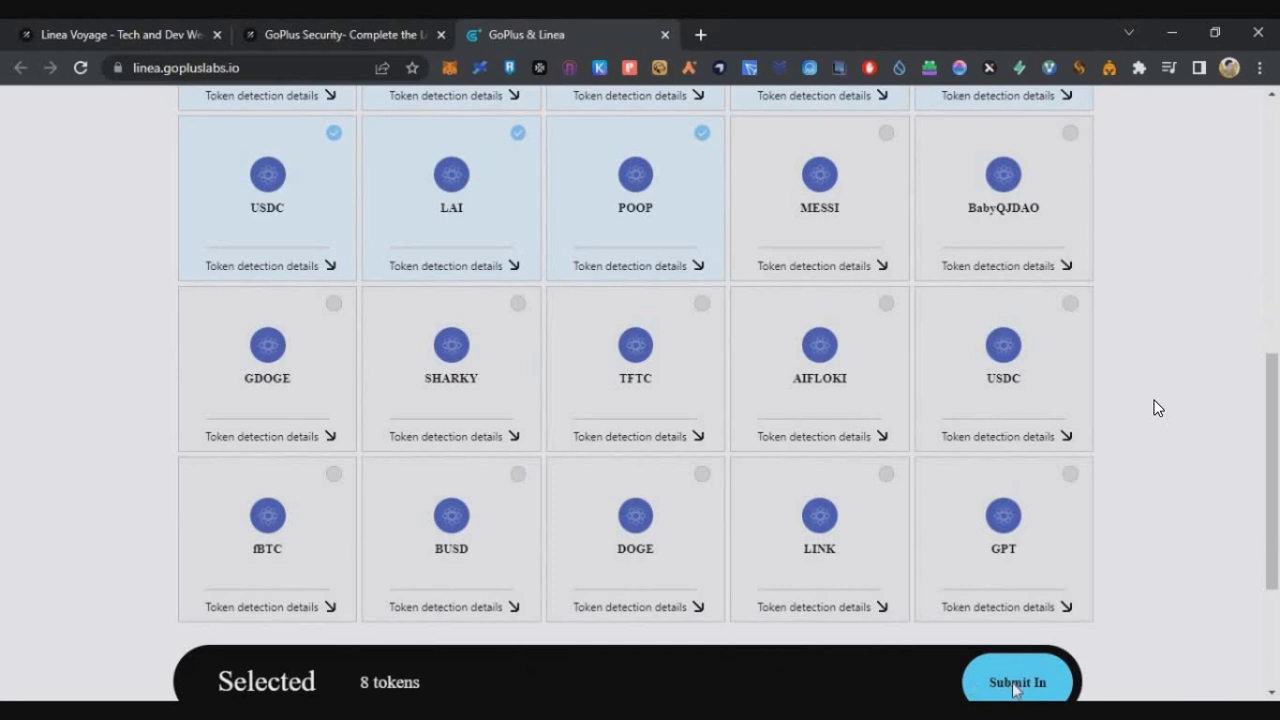
pyautogui.click(1017, 682)
pyautogui.moveTo(360, 435); pyautogui.dragTo(723, 403)
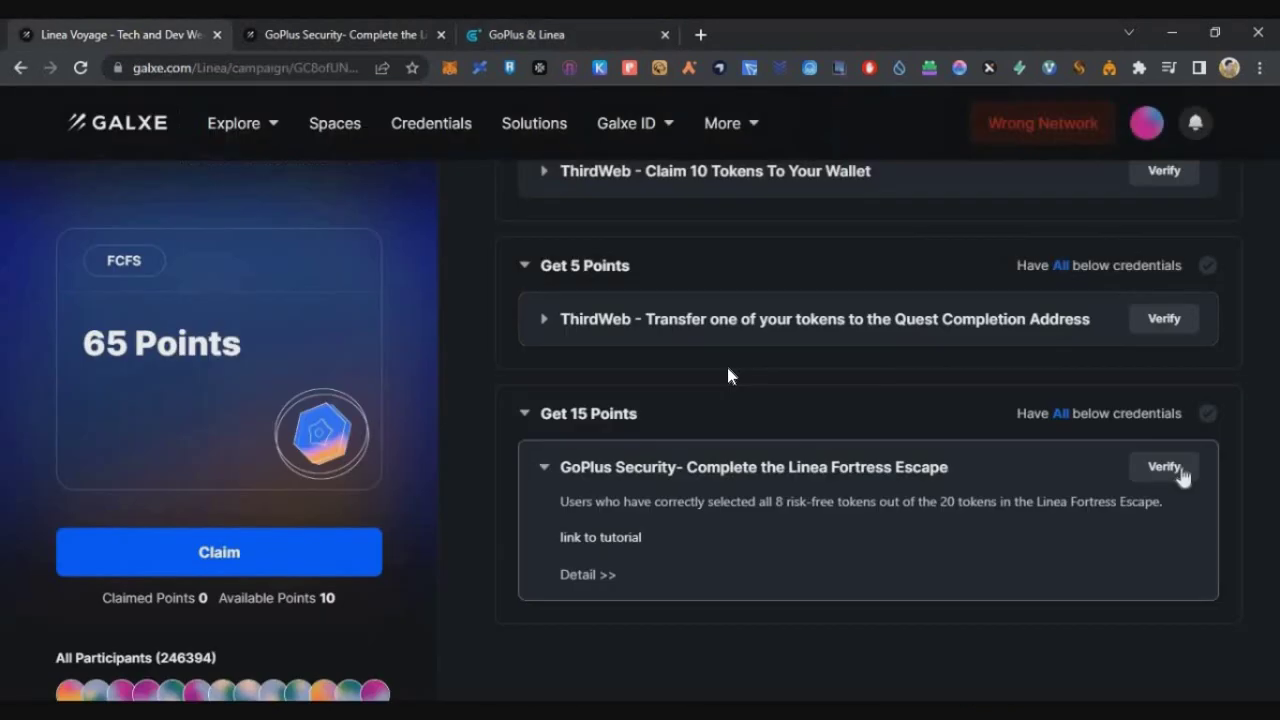
pyautogui.click(1165, 470)
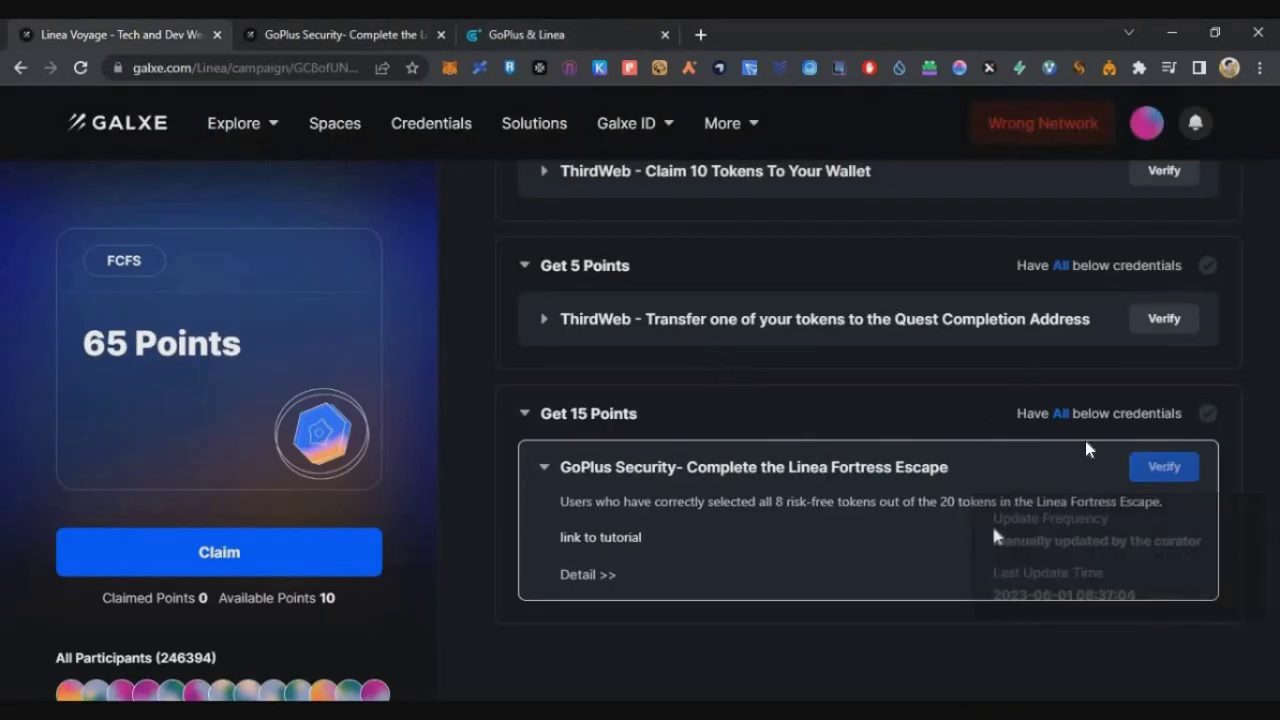
# Verify the GoPlus credential, check the 45 claimed points, then switch to the YouTube window.
pyautogui.click(1188, 472)
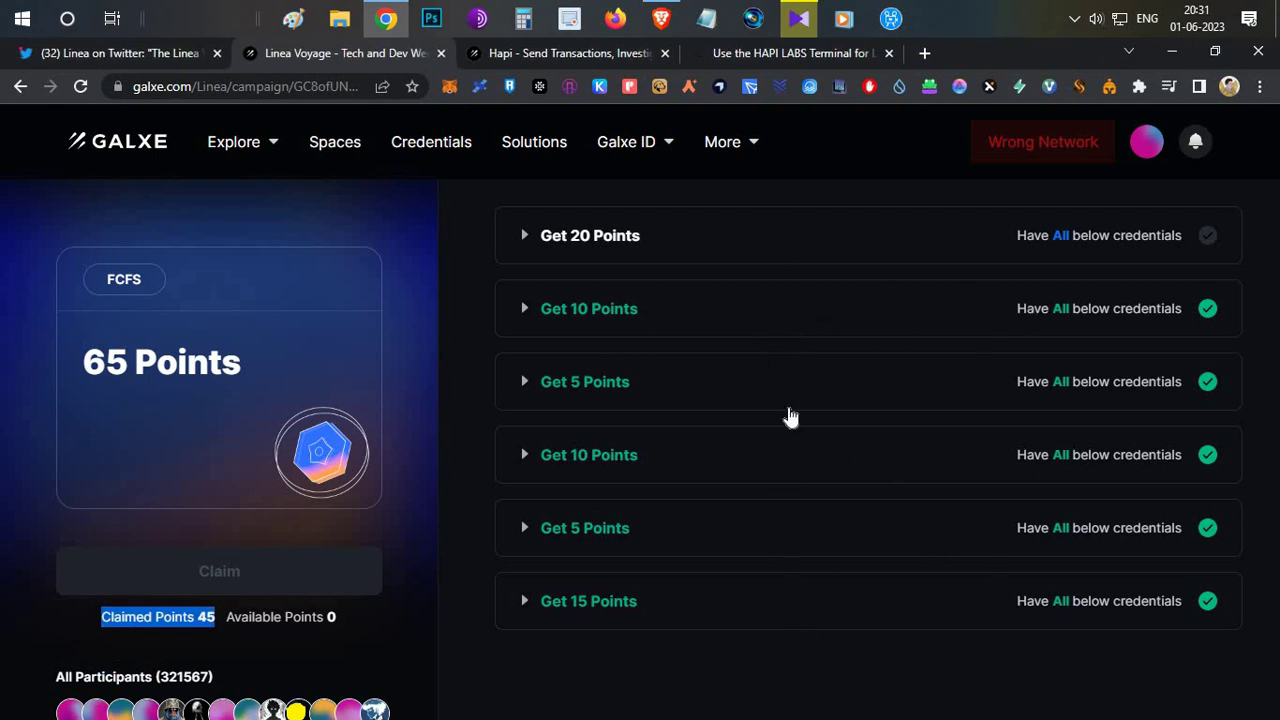
pyautogui.click(628, 238)
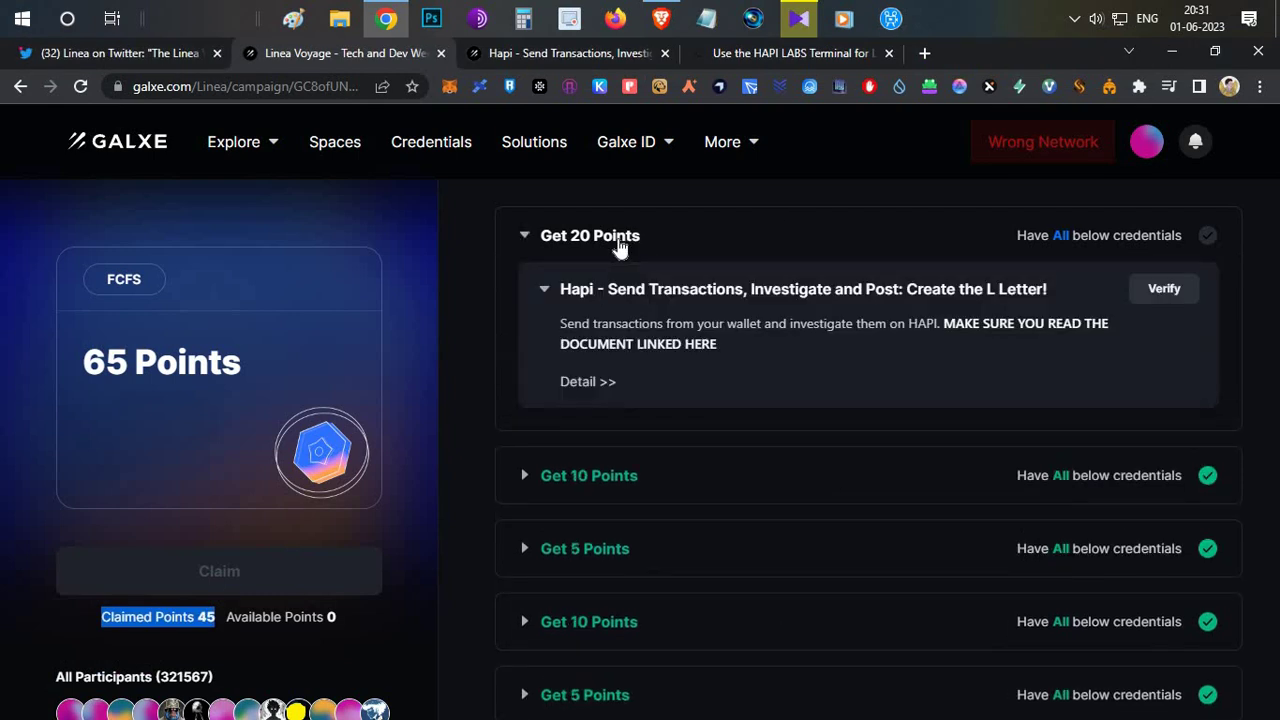
pyautogui.click(908, 314)
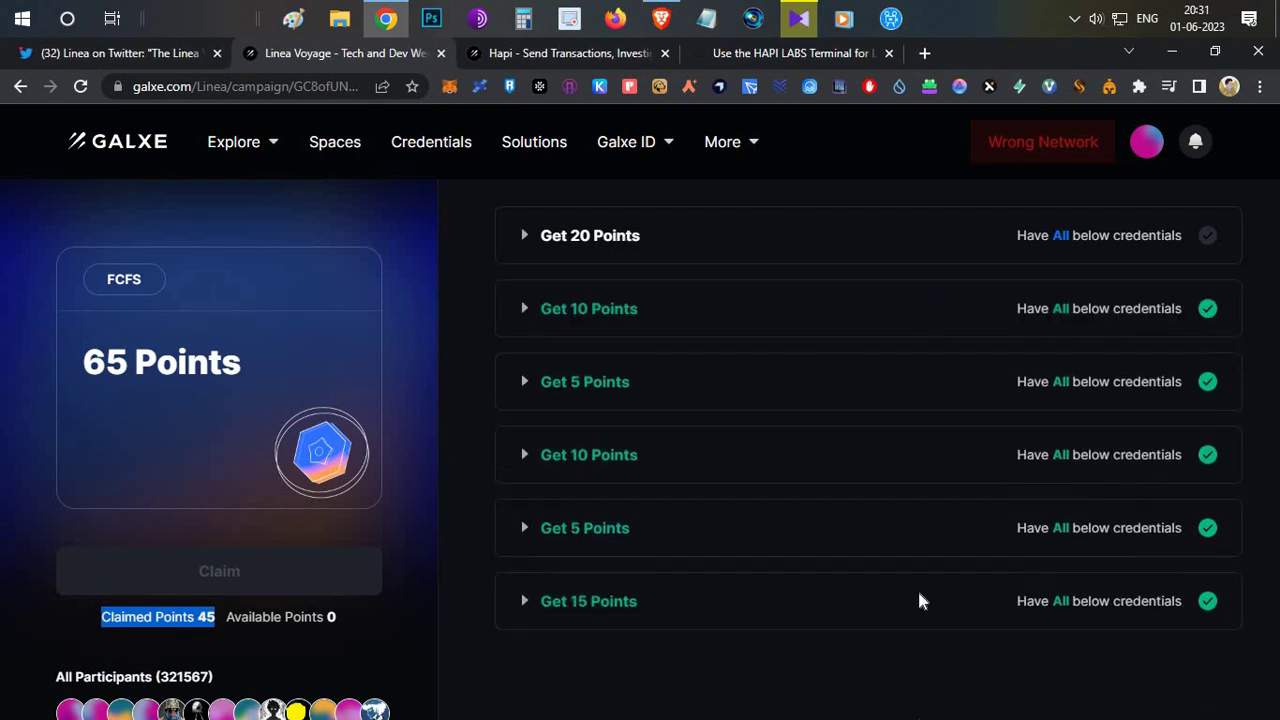
pyautogui.click(826, 685)
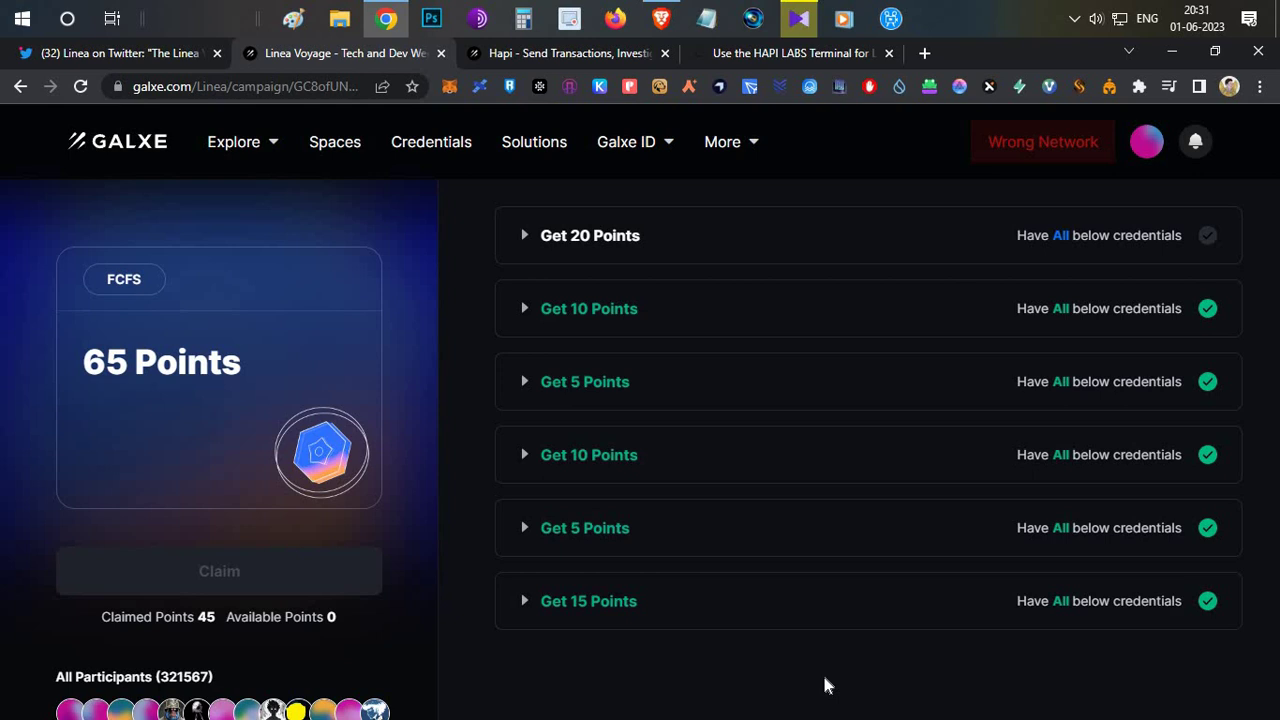
pyautogui.click(661, 18)
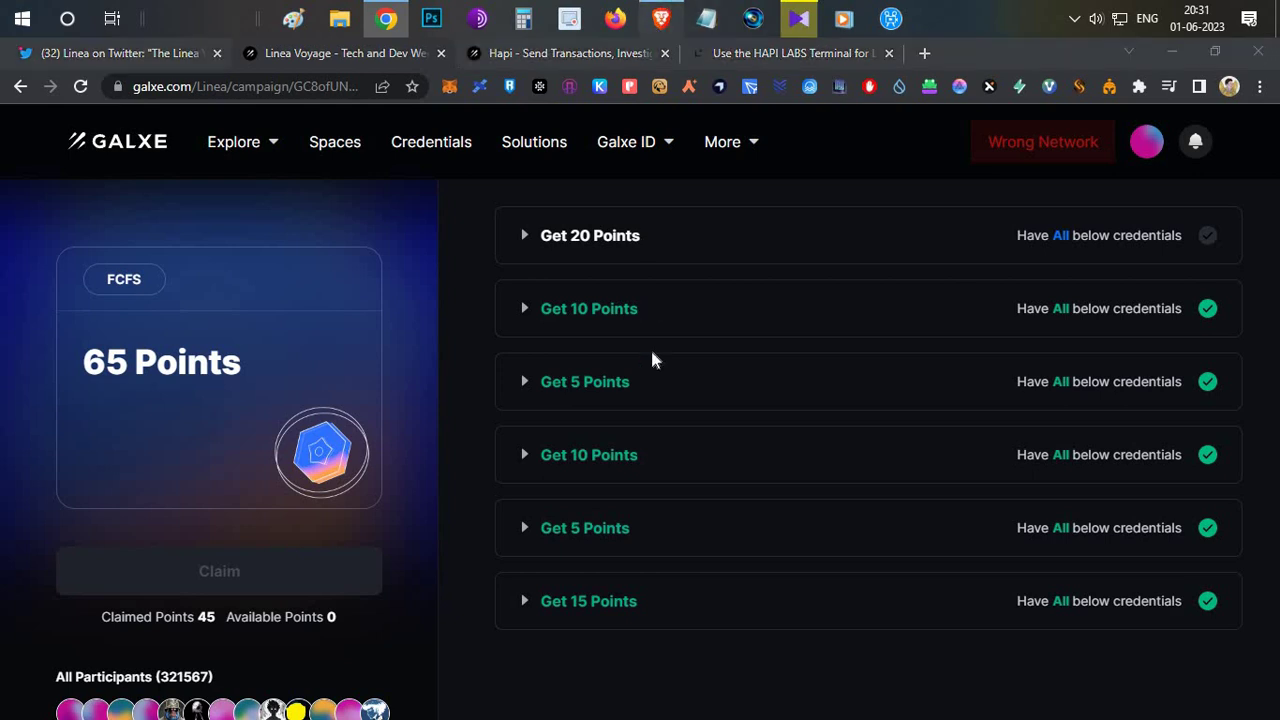